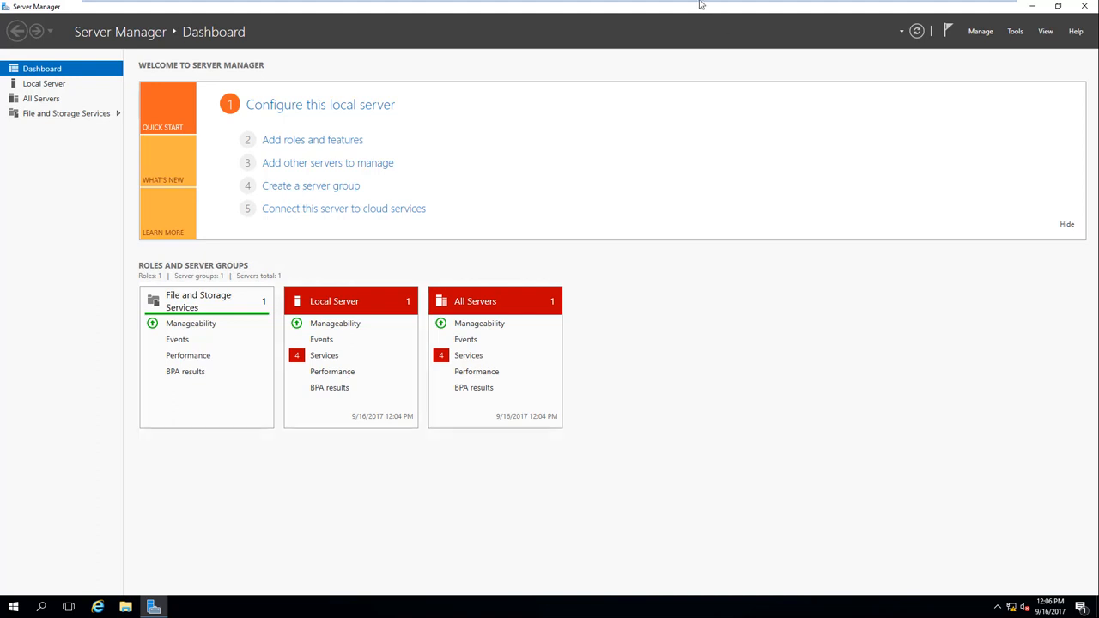
Step: Switch to the CA server and maximize its Server Manager dashboard listing AD CS
{"action": "left_click", "coordinate": [627, 11]}
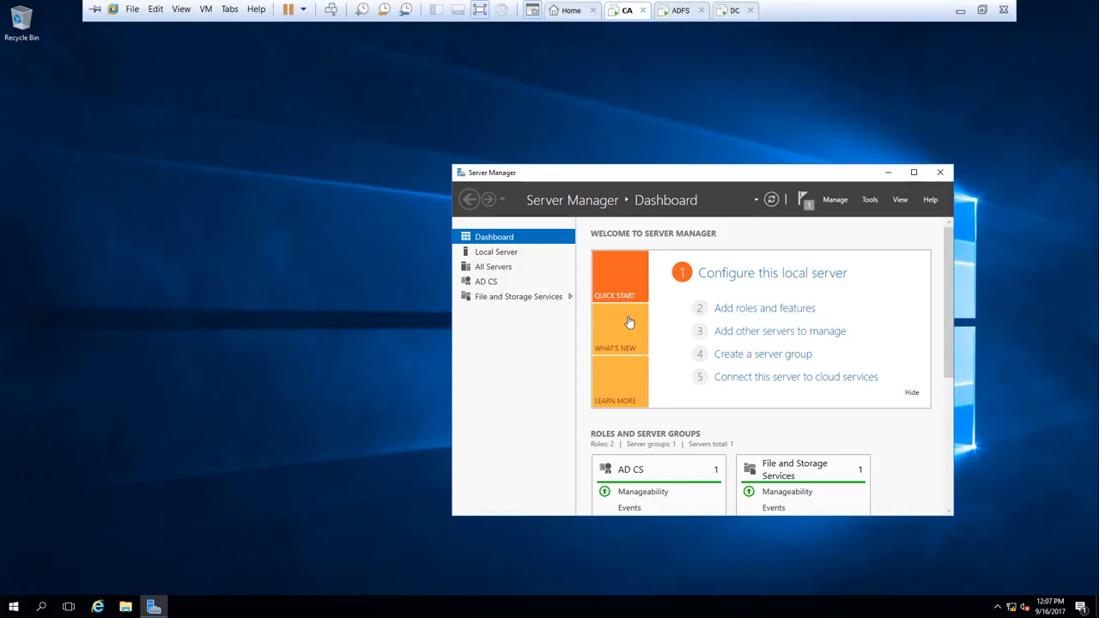
{"action": "left_click", "coordinate": [914, 171]}
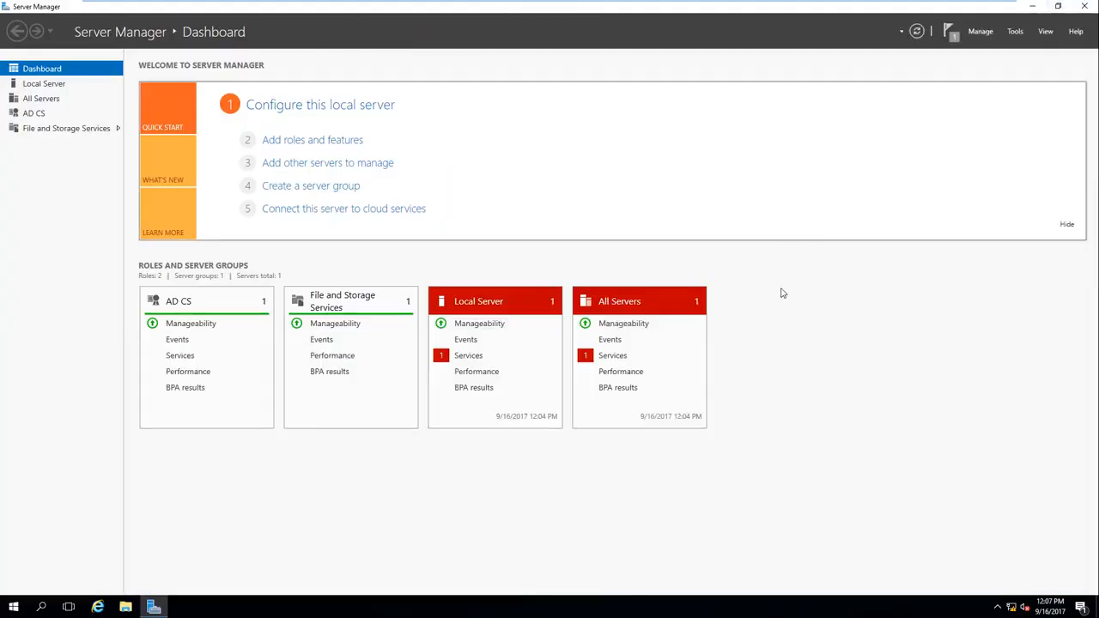
{"action": "left_click", "coordinate": [156, 608]}
{"action": "left_click", "coordinate": [158, 610]}
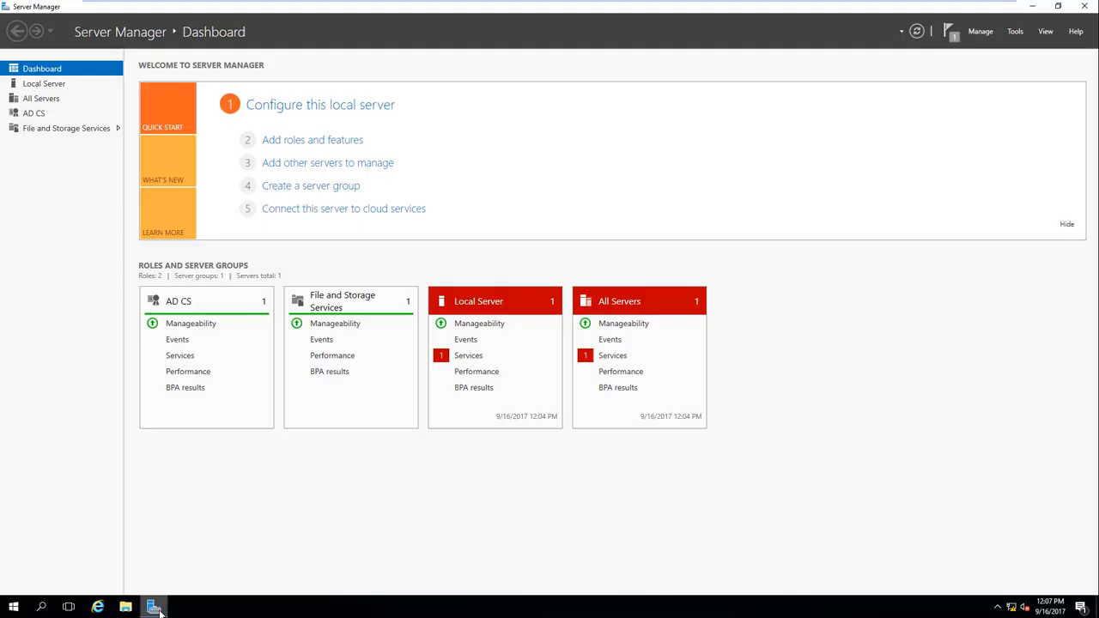
Step: Launch Certification Authority maximized and show perkins-CA-CA-1's Certificate Templates folder
{"action": "left_click", "coordinate": [1015, 32]}
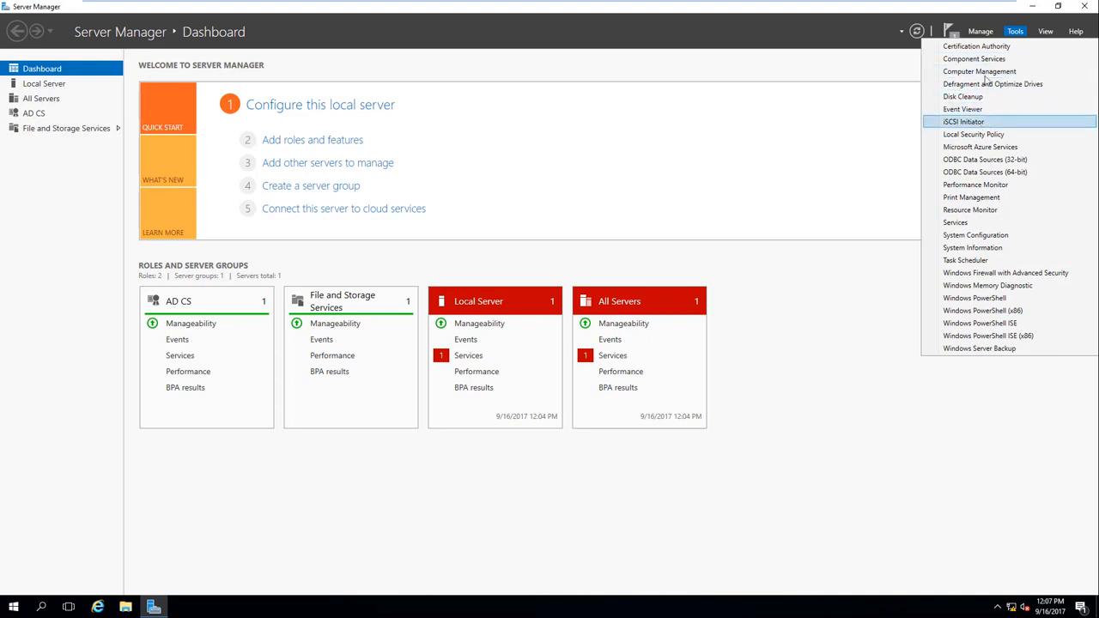
{"action": "left_click", "coordinate": [1003, 47]}
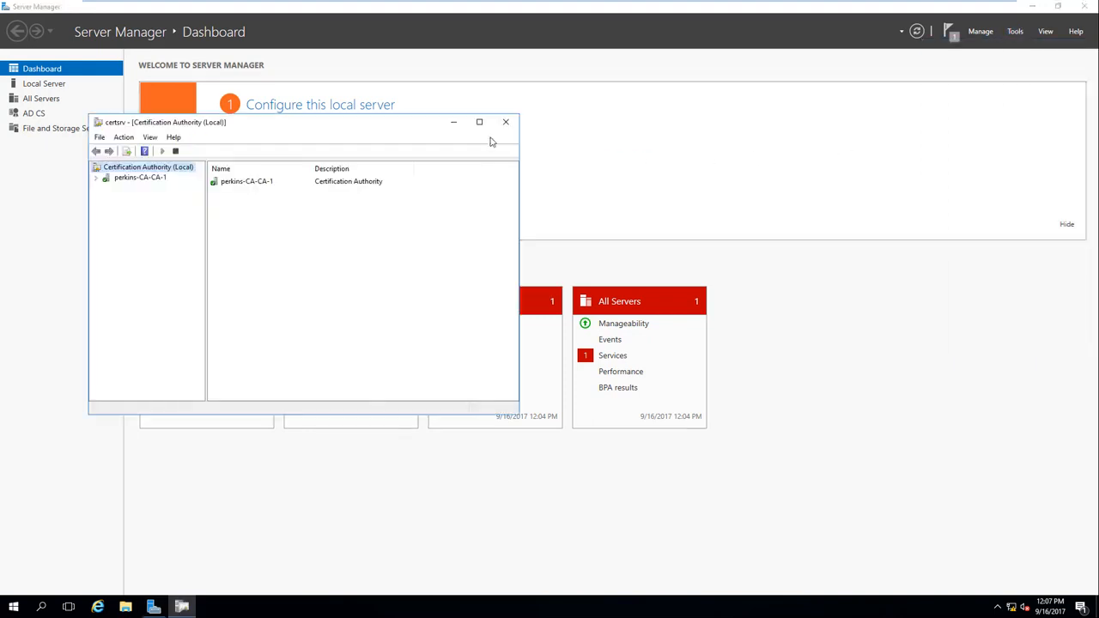
{"action": "left_click", "coordinate": [479, 122]}
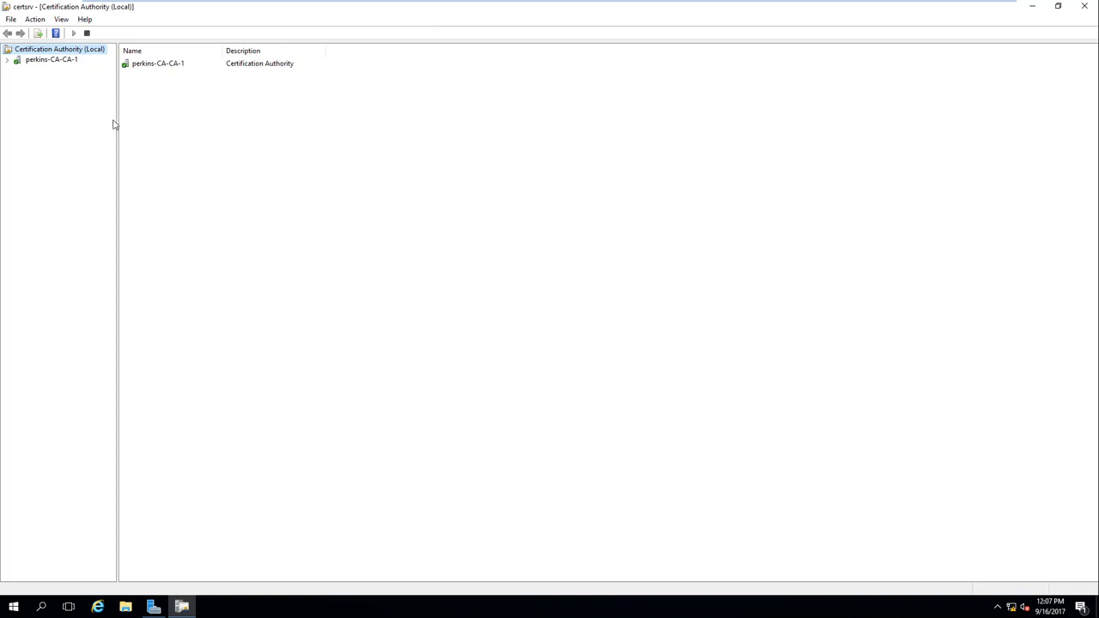
{"action": "left_click", "coordinate": [6, 59]}
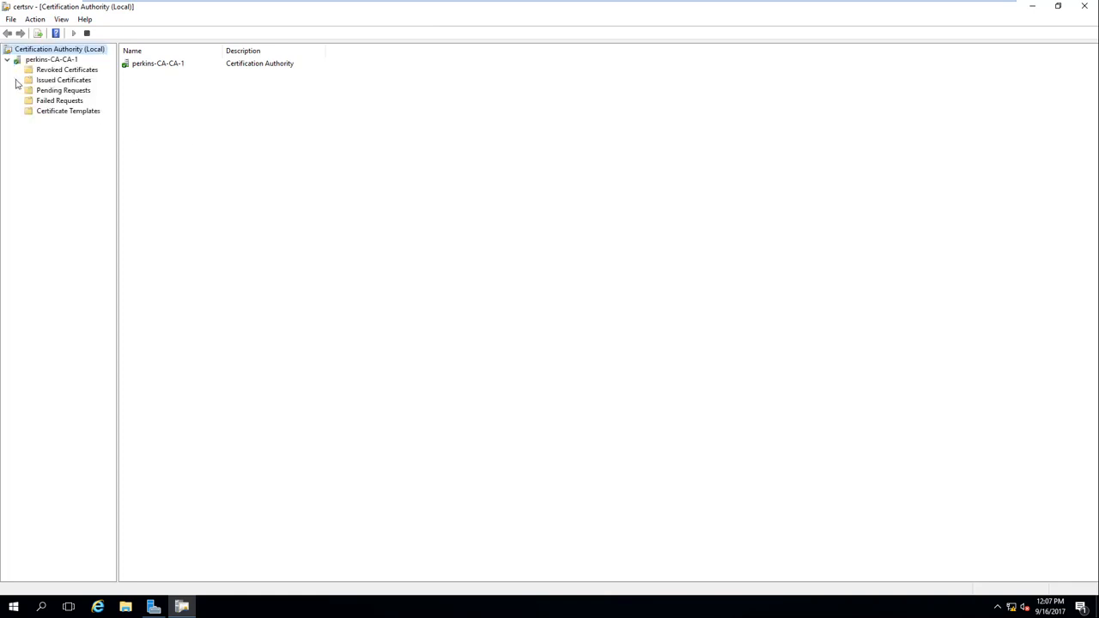
{"action": "left_click", "coordinate": [63, 113]}
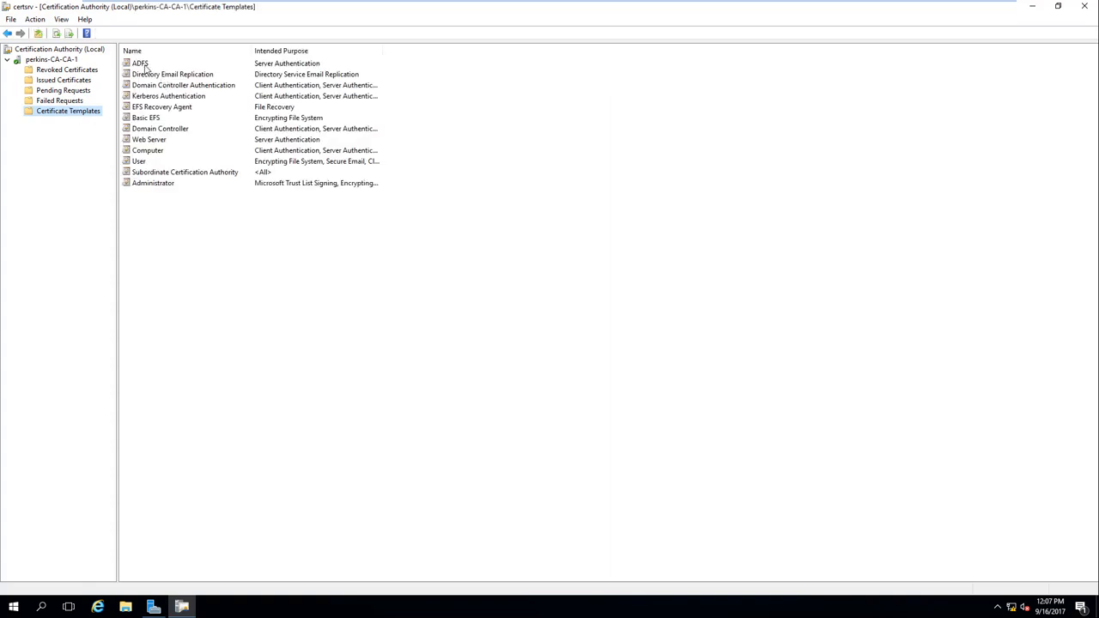
Step: Open the Certificate Templates Console and widen the list to show the Version and Intended Purposes columns
{"action": "right_click", "coordinate": [67, 113]}
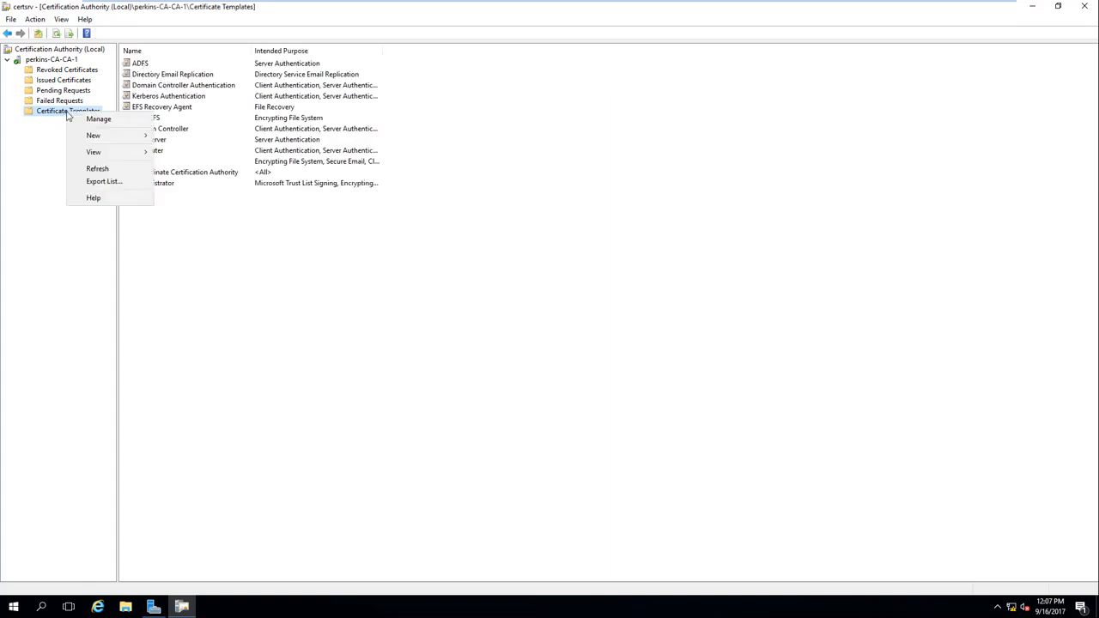
{"action": "left_click", "coordinate": [112, 126]}
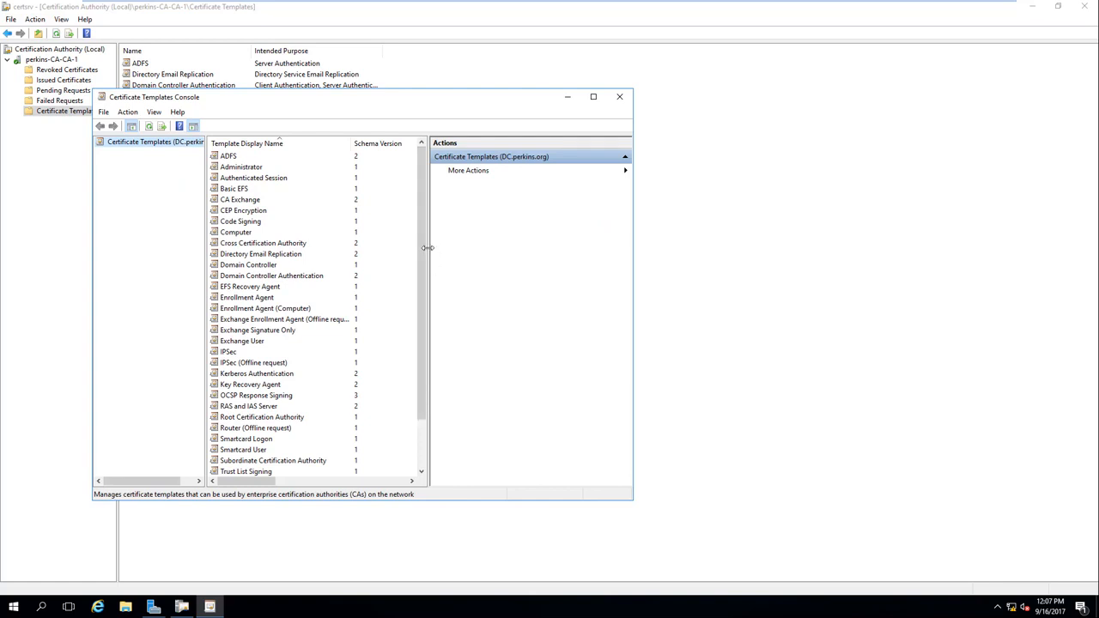
{"action": "left_click_drag", "start_coordinate": [427, 251], "coordinate": [508, 253]}
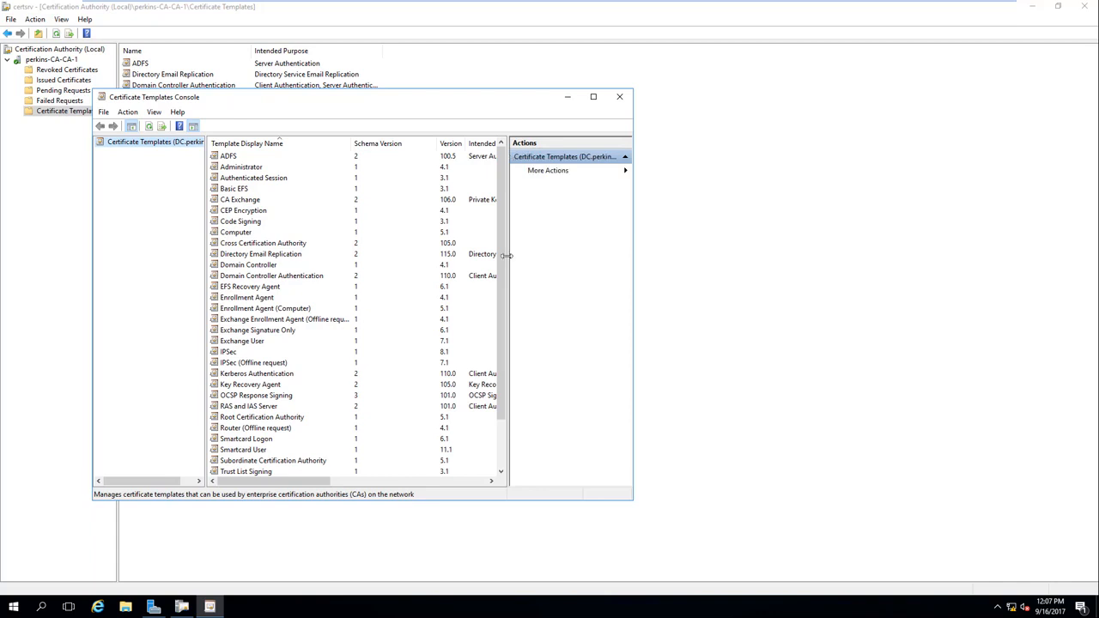
Step: Browse the Code Signing, Enrollment Agent, Directory Email Replication, IPSec and Web Server templates, then close the console
{"action": "left_click", "coordinate": [257, 223]}
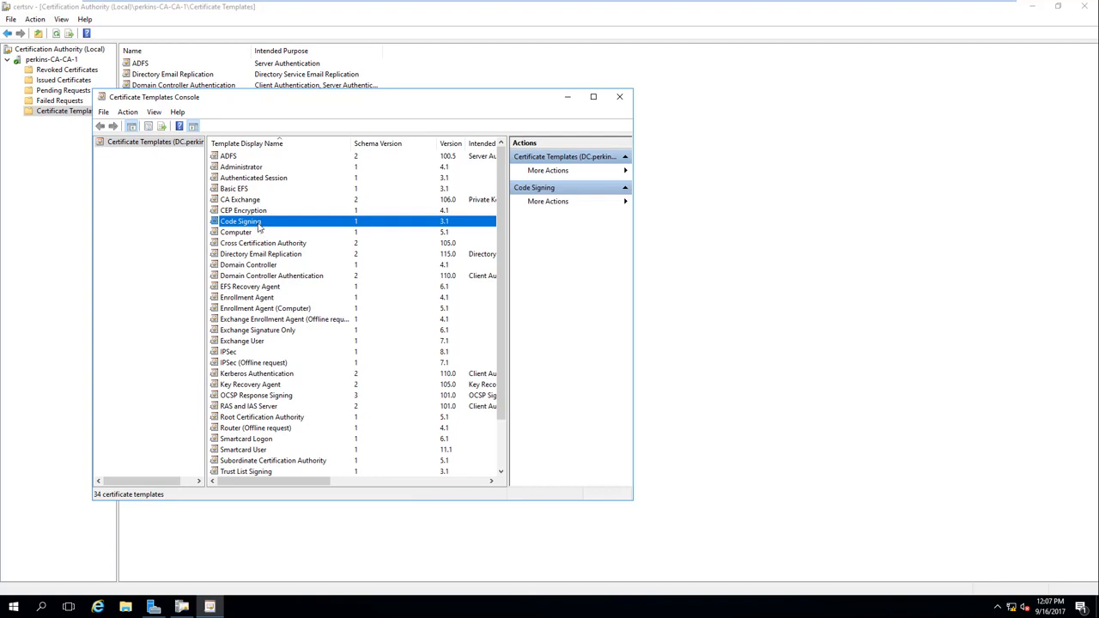
{"action": "left_click", "coordinate": [269, 297]}
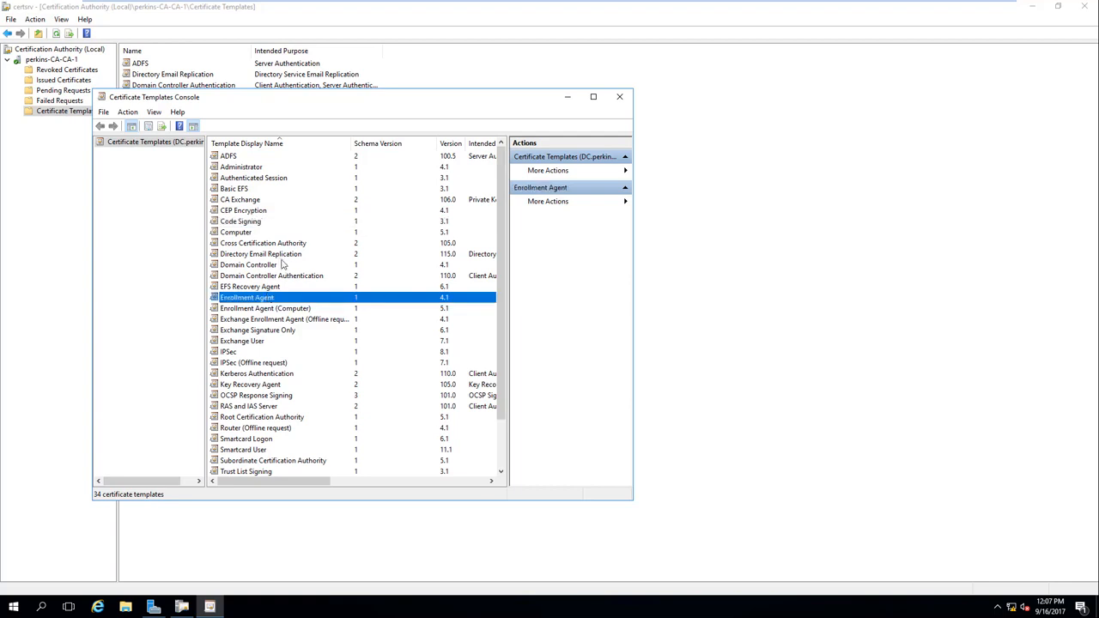
{"action": "left_click", "coordinate": [284, 256]}
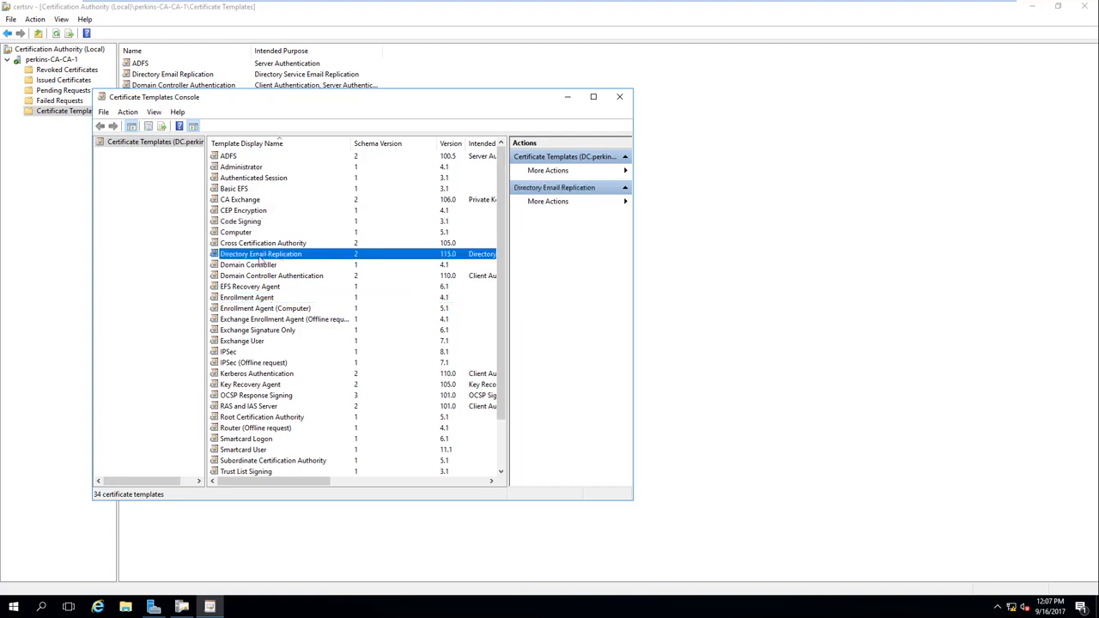
{"action": "left_click", "coordinate": [230, 353]}
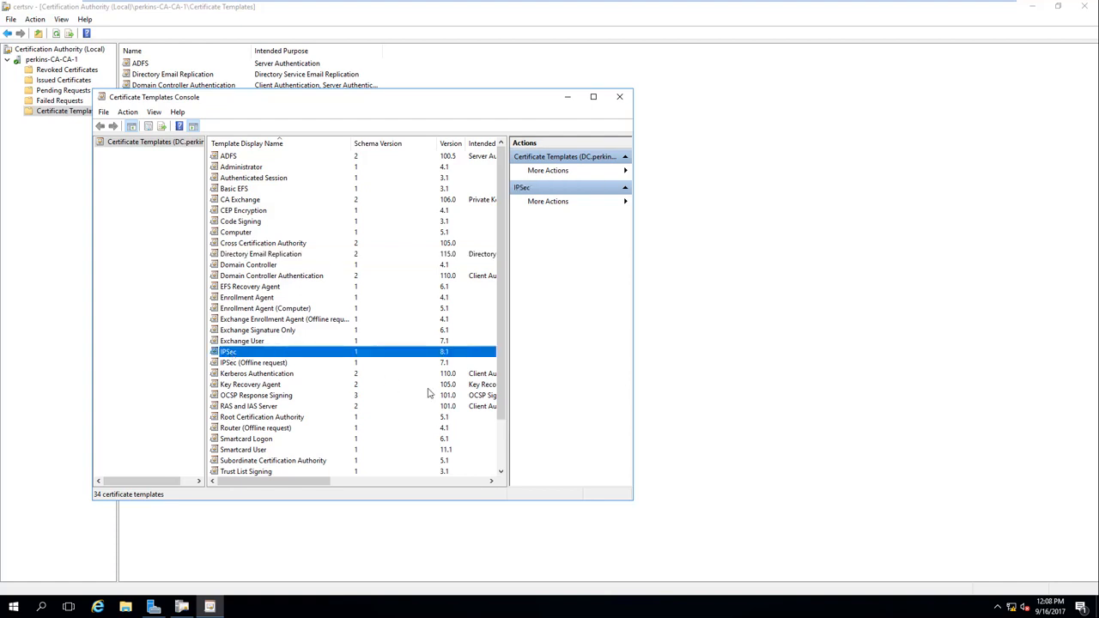
{"action": "left_click_drag", "start_coordinate": [501, 391], "coordinate": [506, 468]}
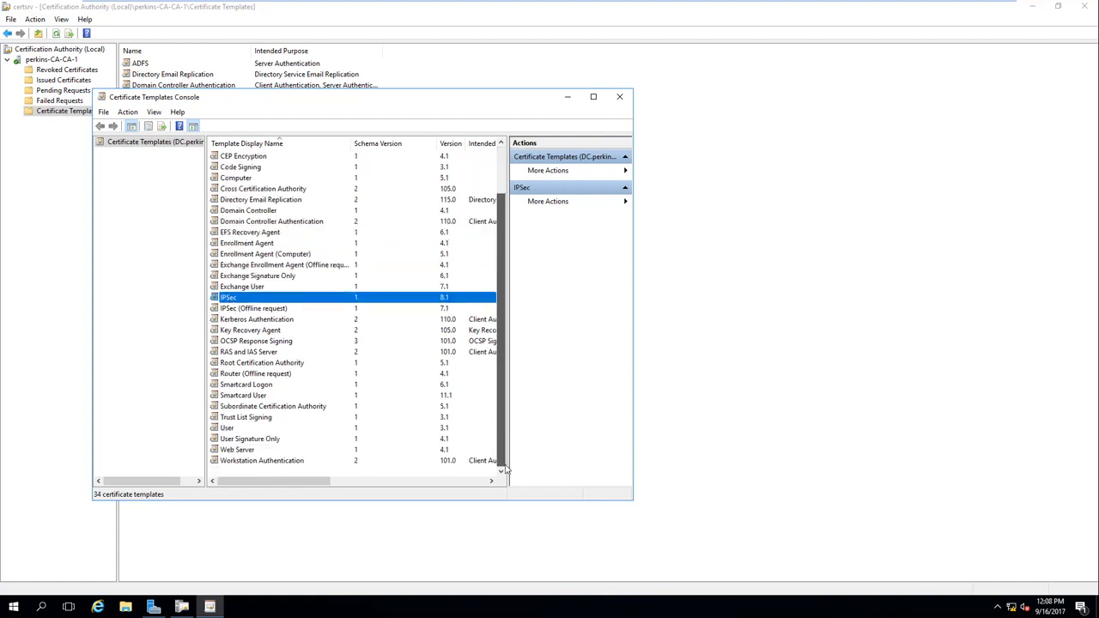
{"action": "left_click", "coordinate": [230, 451]}
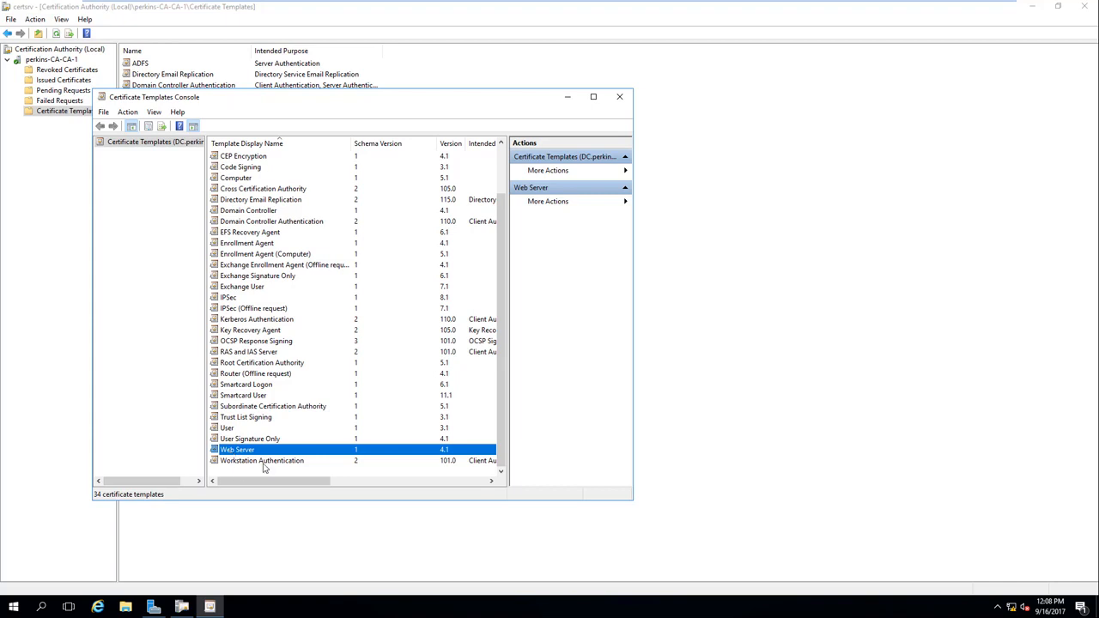
{"action": "left_click", "coordinate": [618, 96]}
Step: Open and dismiss the ADFS template's properties from the CA's template list
{"action": "left_click", "coordinate": [160, 66]}
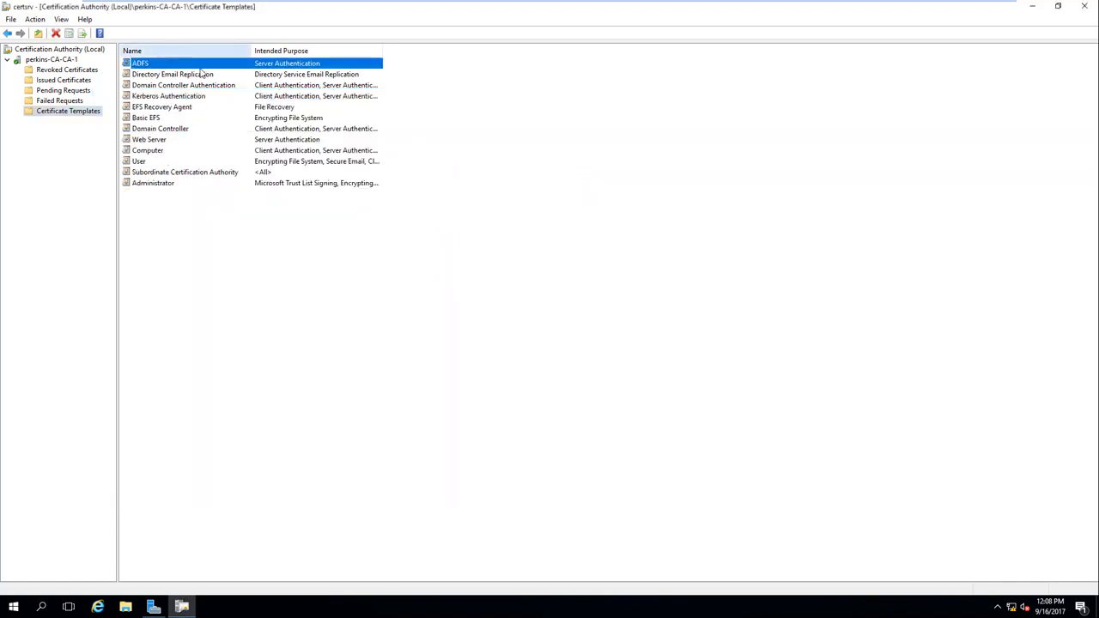
{"action": "double_click", "coordinate": [270, 64]}
{"action": "left_click", "coordinate": [592, 418]}
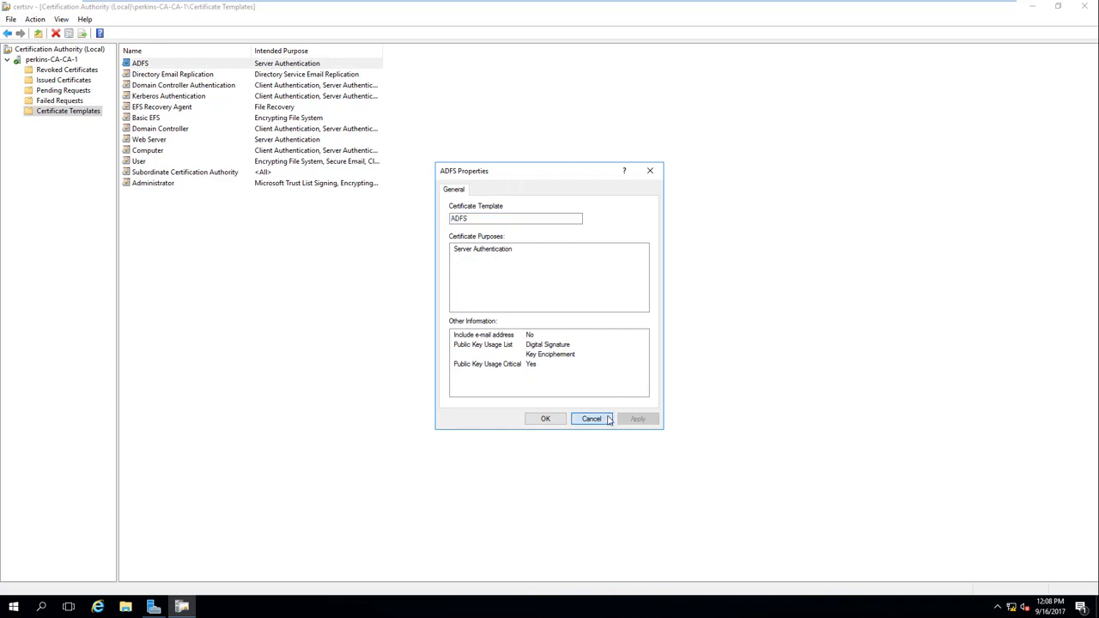
{"action": "right_click", "coordinate": [277, 63]}
{"action": "left_click", "coordinate": [320, 86]}
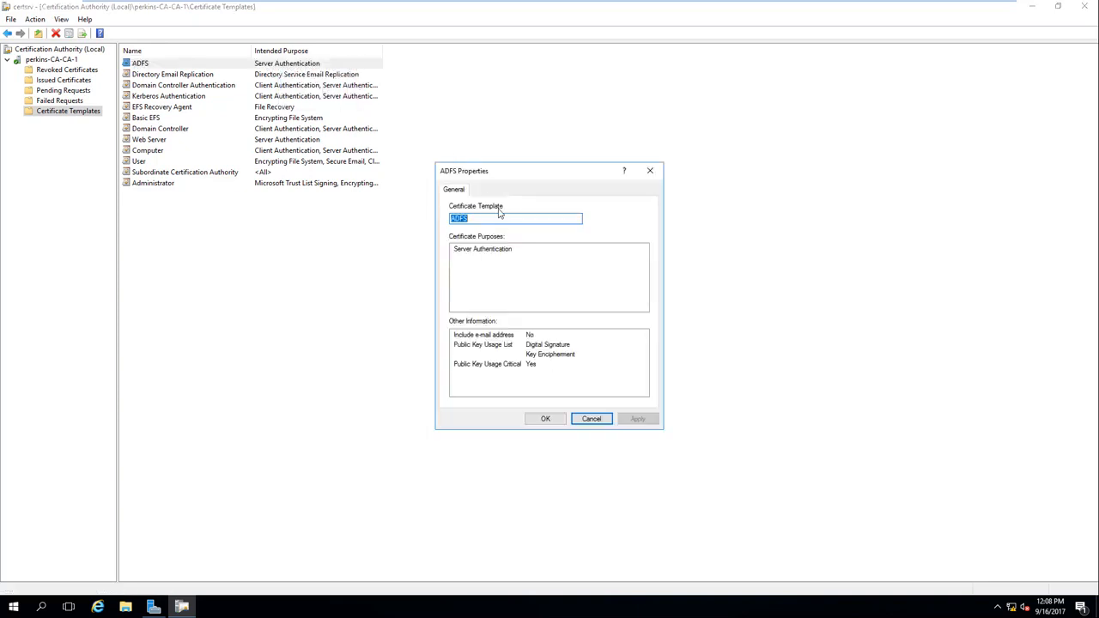
{"action": "left_click", "coordinate": [587, 419]}
Step: Review the ADFS template's Server tab and CA$/ADFS$ permissions, then switch to the ADFS server
{"action": "right_click", "coordinate": [58, 117]}
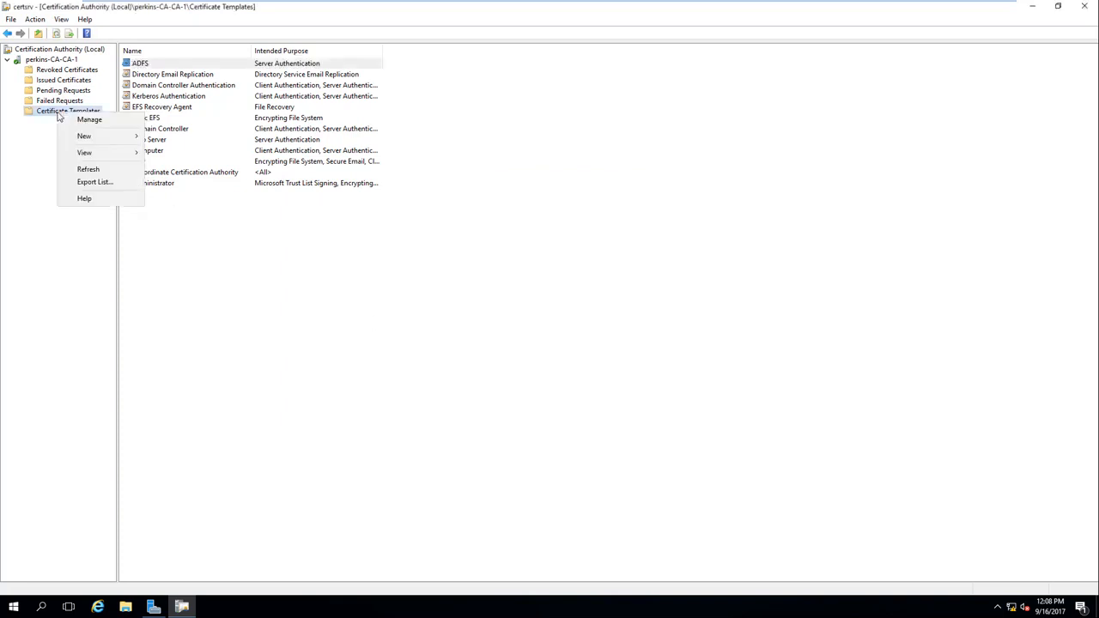
{"action": "left_click", "coordinate": [89, 123]}
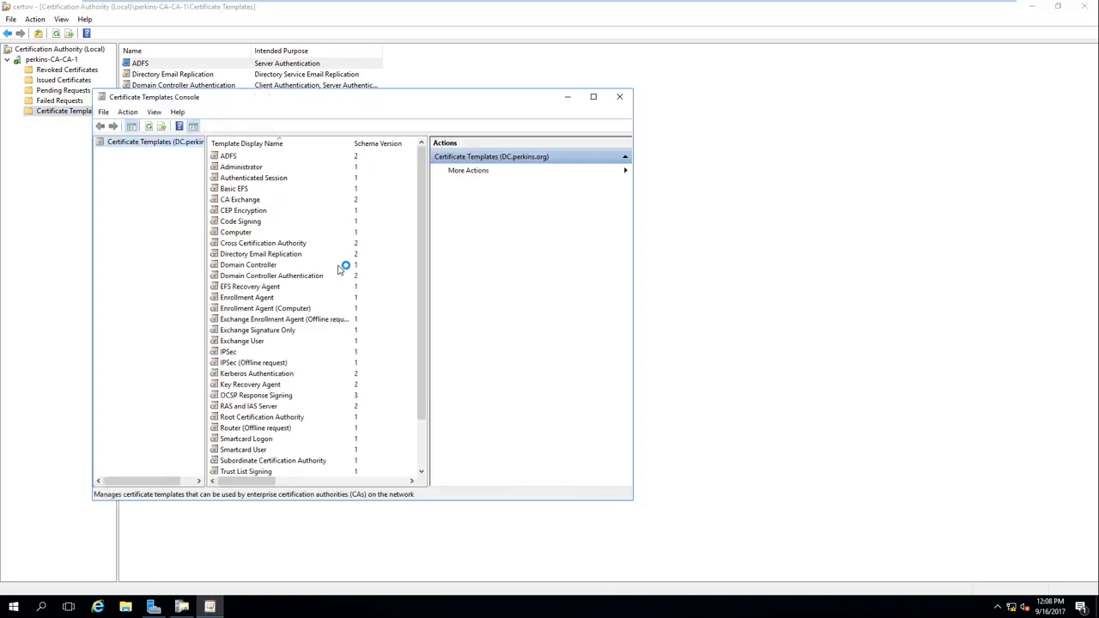
{"action": "double_click", "coordinate": [229, 156]}
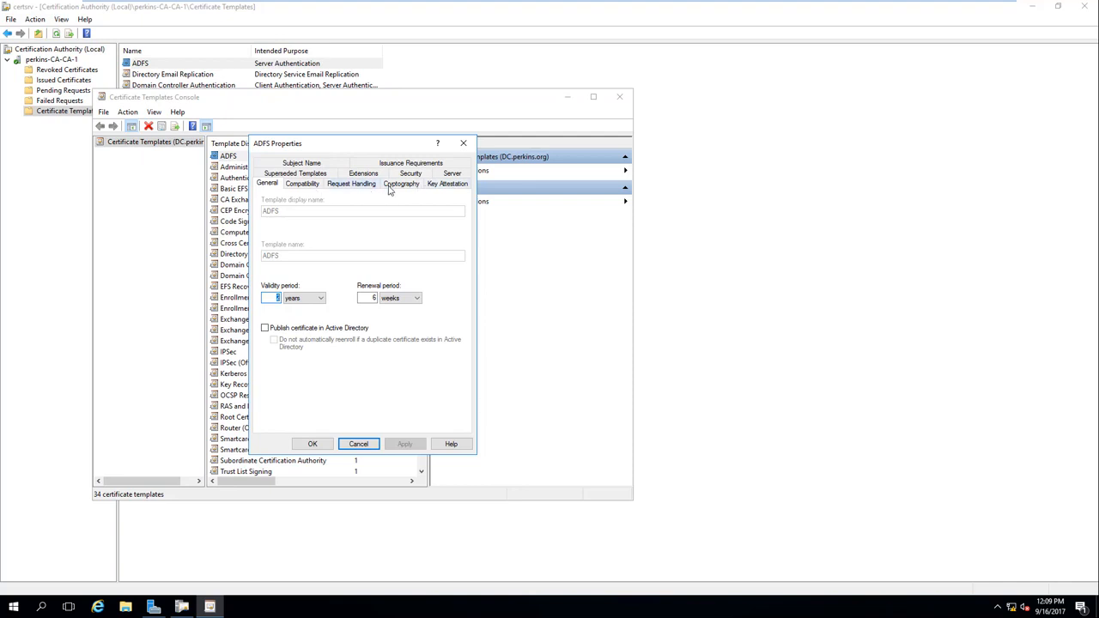
{"action": "left_click", "coordinate": [458, 177]}
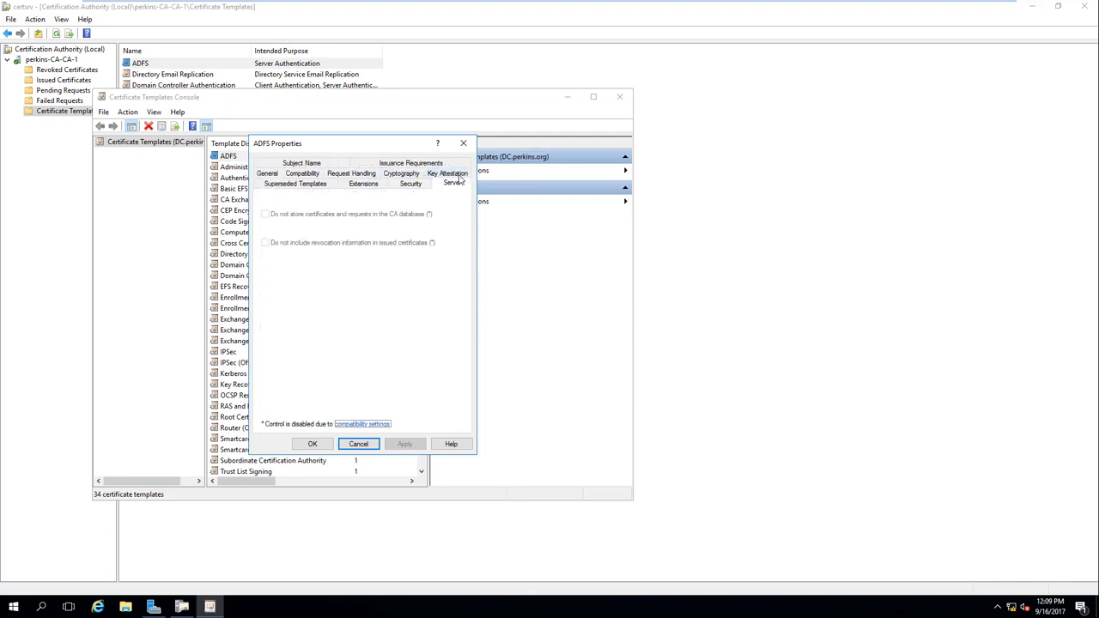
{"action": "left_click", "coordinate": [407, 184]}
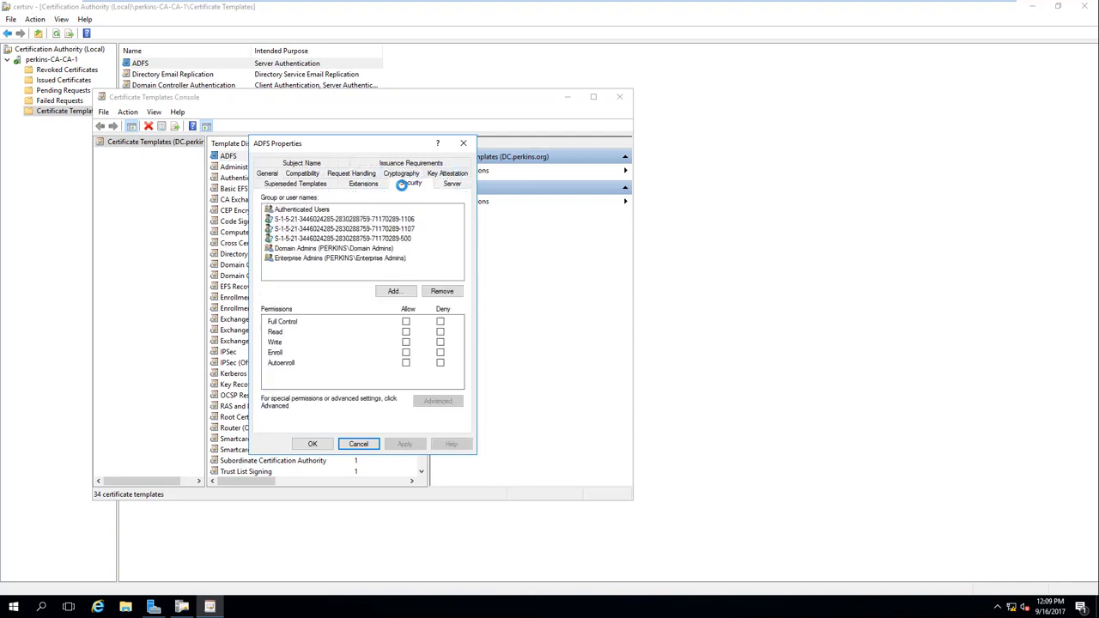
{"action": "left_click", "coordinate": [283, 221]}
{"action": "left_click", "coordinate": [283, 230]}
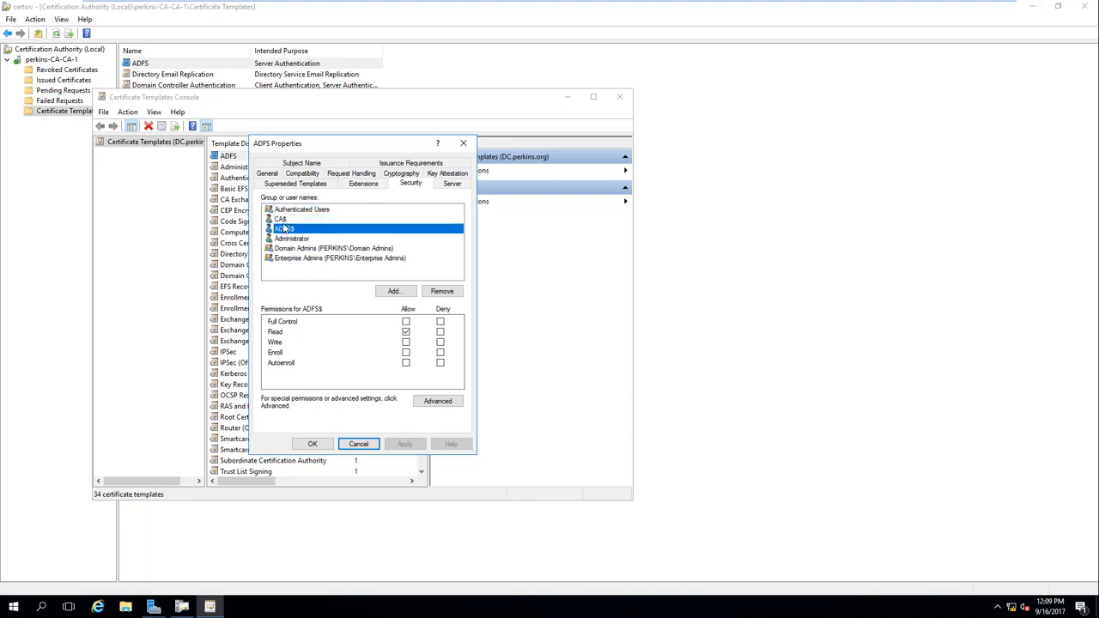
{"action": "left_click", "coordinate": [285, 220]}
{"action": "left_click", "coordinate": [286, 230]}
{"action": "left_click", "coordinate": [464, 143]}
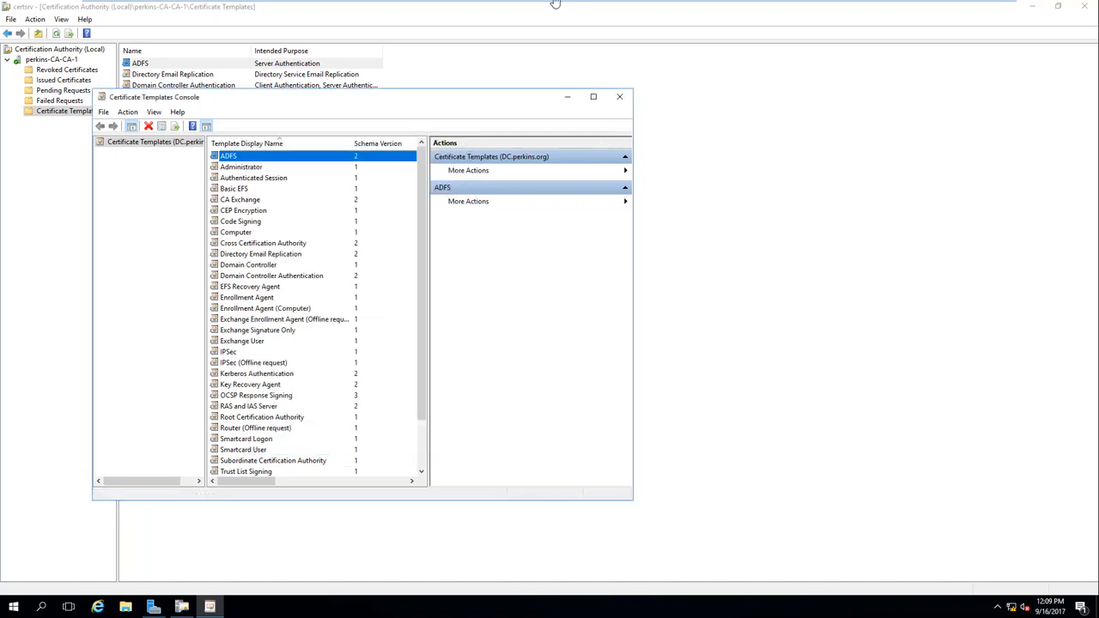
{"action": "mouse_move", "coordinate": [581, 19]}
{"action": "left_click", "coordinate": [678, 12]}
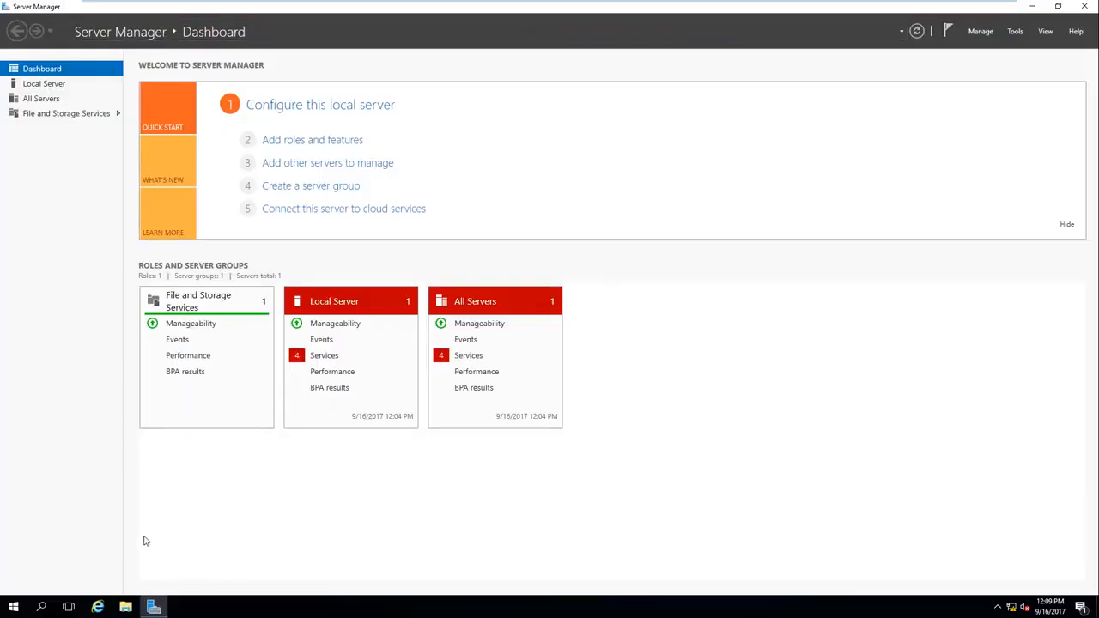
Step: Launch an empty management console with the mmc Run command
{"action": "key", "text": "super+r"}
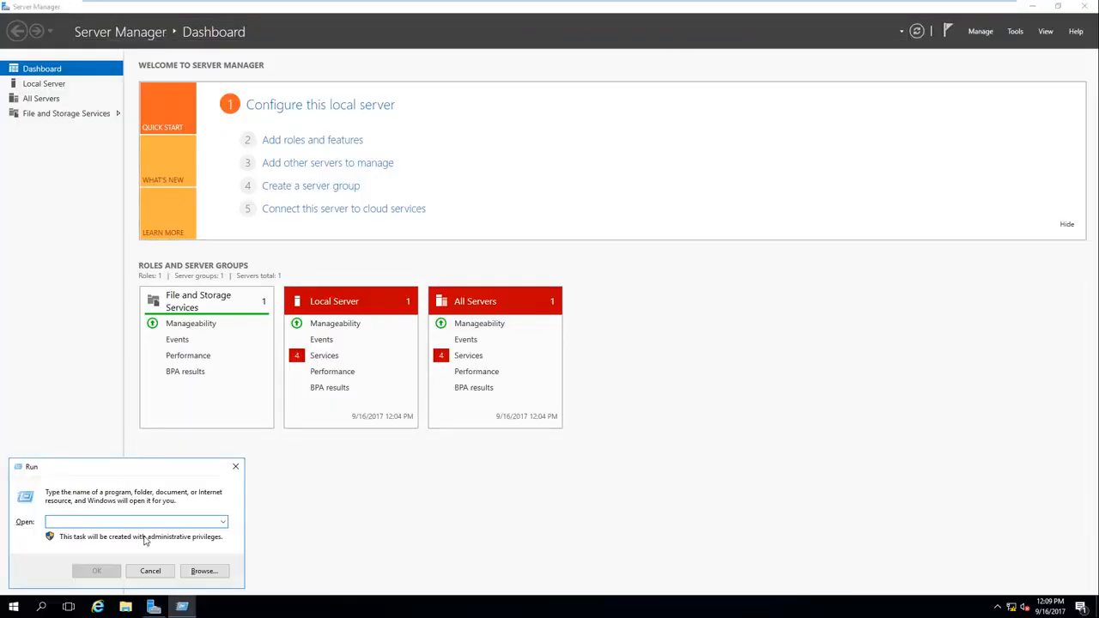
{"action": "type", "text": "mmc"}
{"action": "key", "text": "Return"}
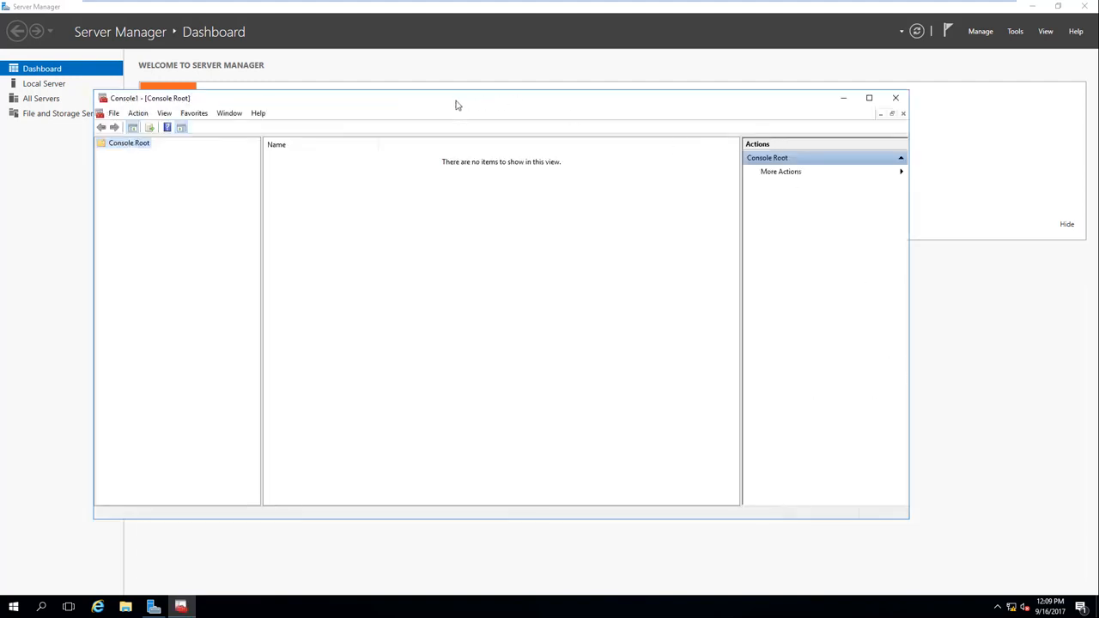
{"action": "left_click_drag", "start_coordinate": [457, 104], "coordinate": [512, 88]}
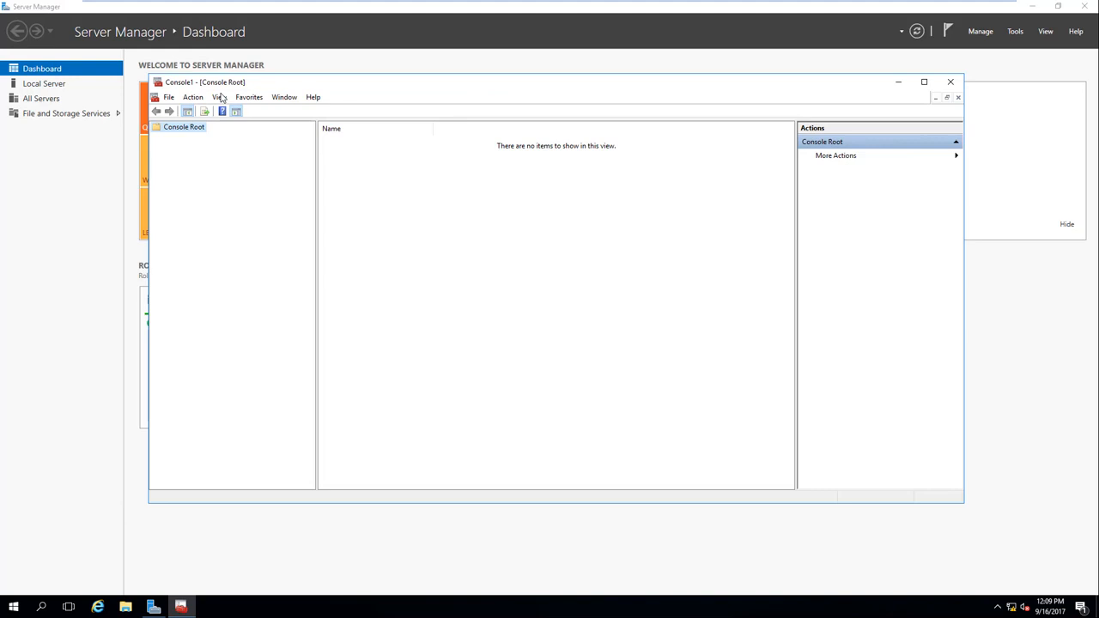
Step: Add the Certificates snap-in for the local computer account
{"action": "left_click", "coordinate": [167, 100]}
{"action": "left_click", "coordinate": [209, 172]}
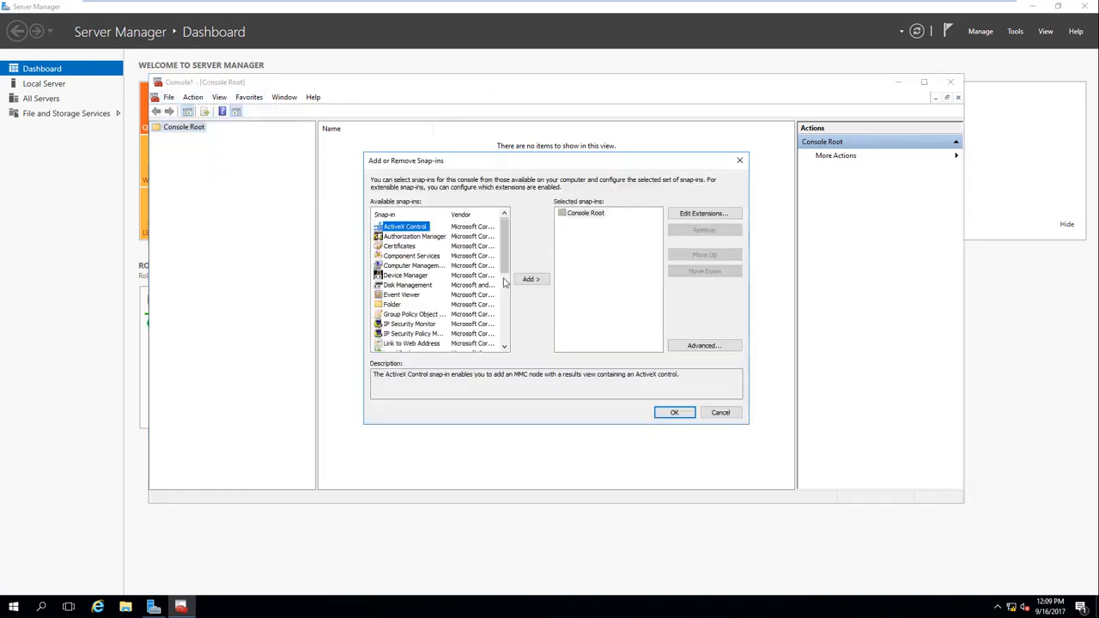
{"action": "left_click", "coordinate": [410, 247]}
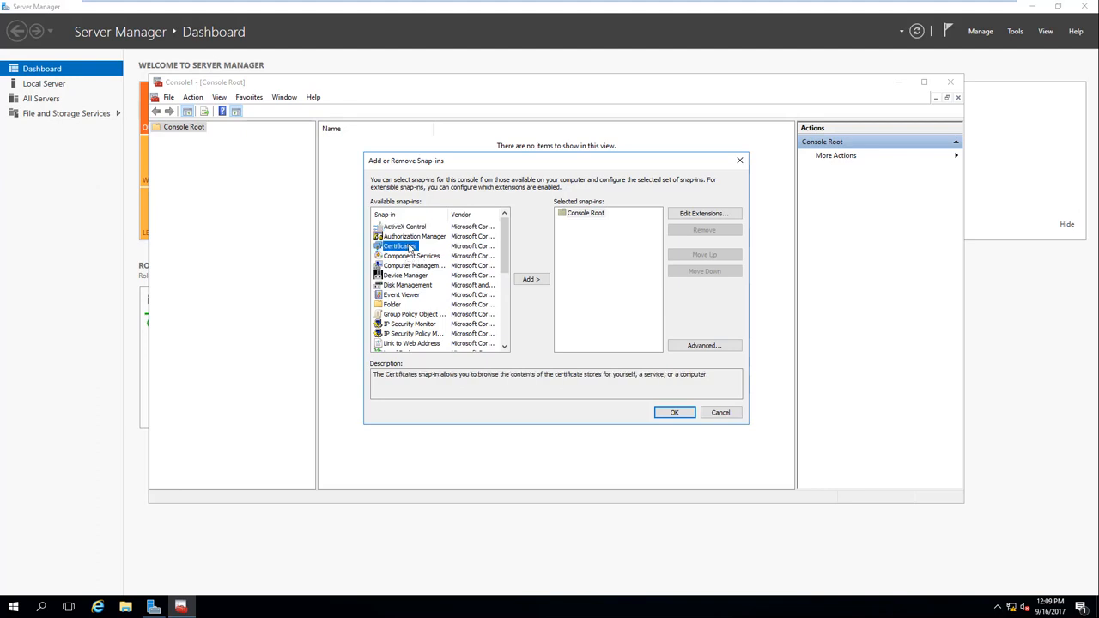
{"action": "left_click", "coordinate": [530, 279]}
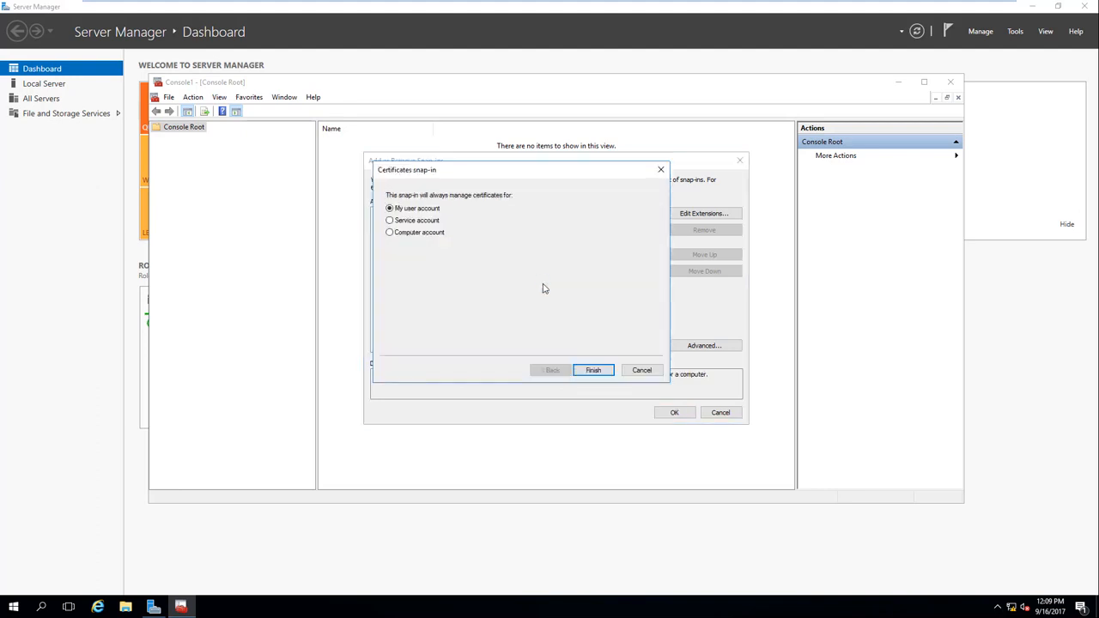
{"action": "left_click", "coordinate": [410, 234]}
{"action": "left_click", "coordinate": [593, 370]}
{"action": "left_click", "coordinate": [595, 370]}
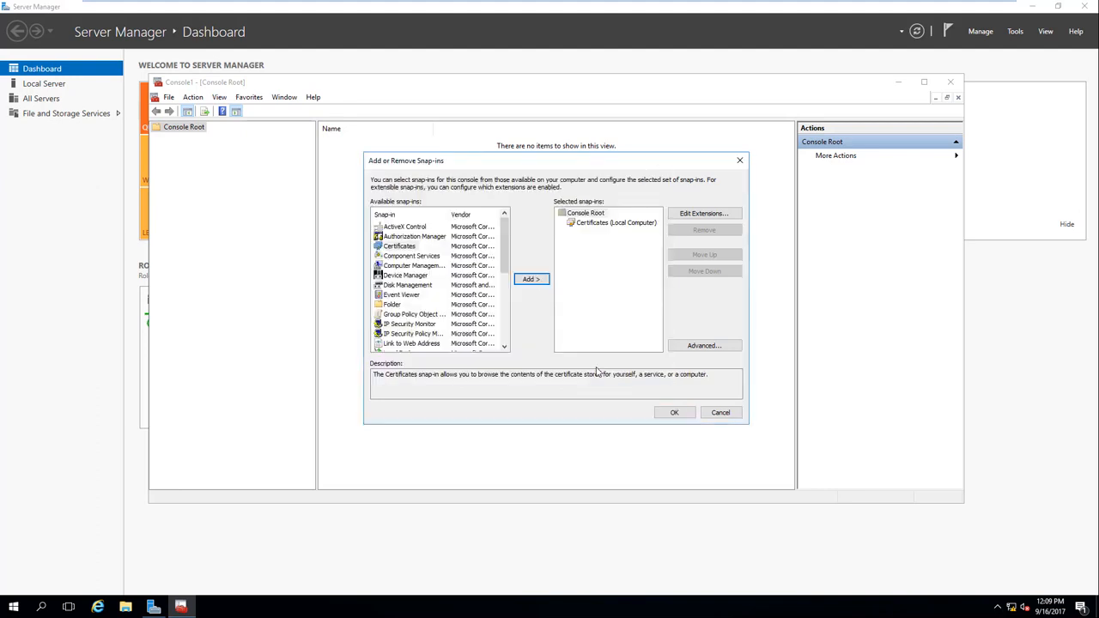
{"action": "left_click", "coordinate": [672, 412]}
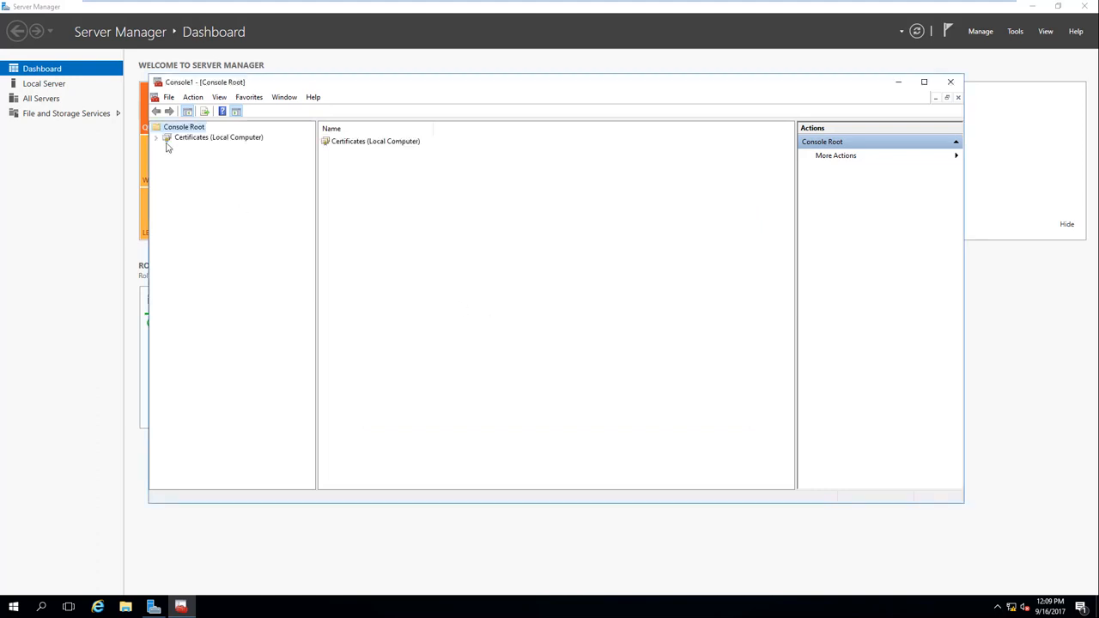
Step: Browse the Personal, Trusted Publishers, Enterprise Trust and Trusted Root stores, ending on Personal
{"action": "left_click", "coordinate": [156, 138]}
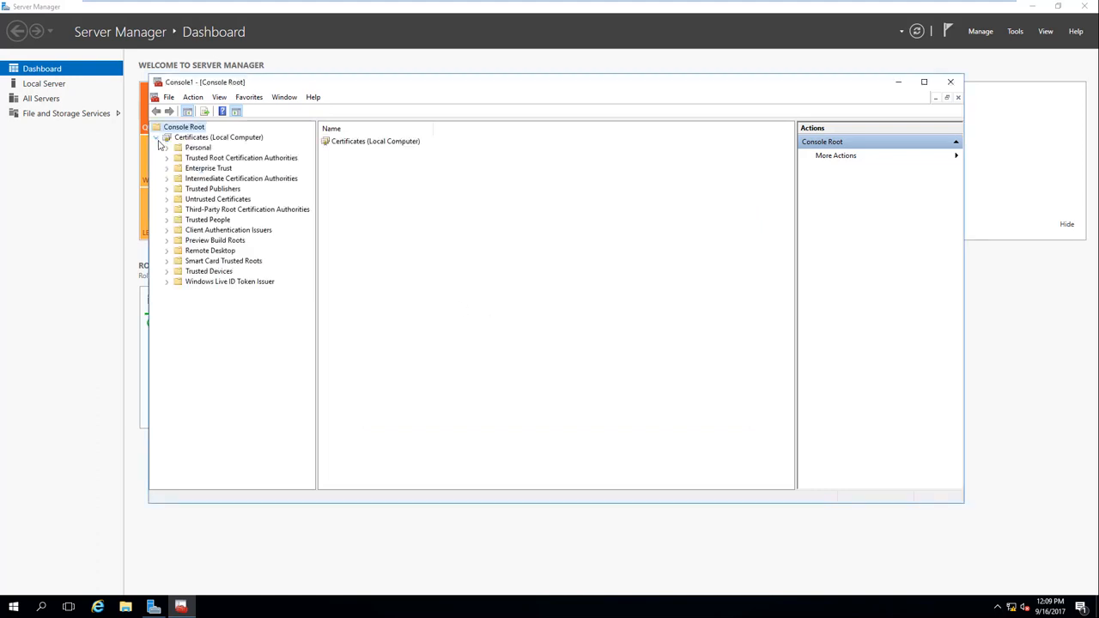
{"action": "left_click", "coordinate": [222, 139]}
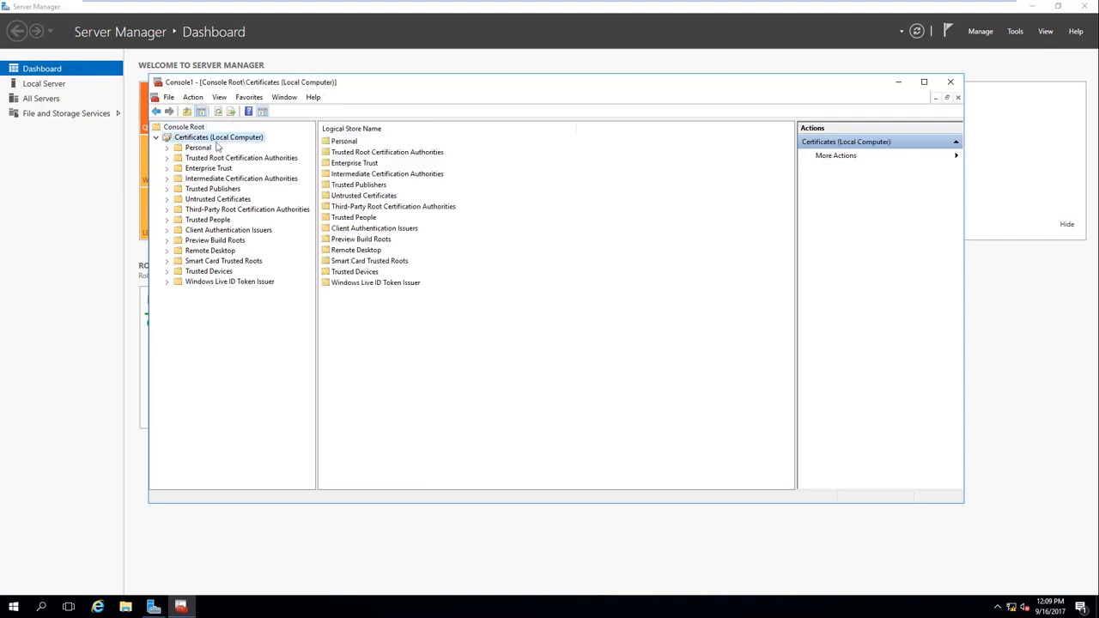
{"action": "left_click", "coordinate": [205, 149]}
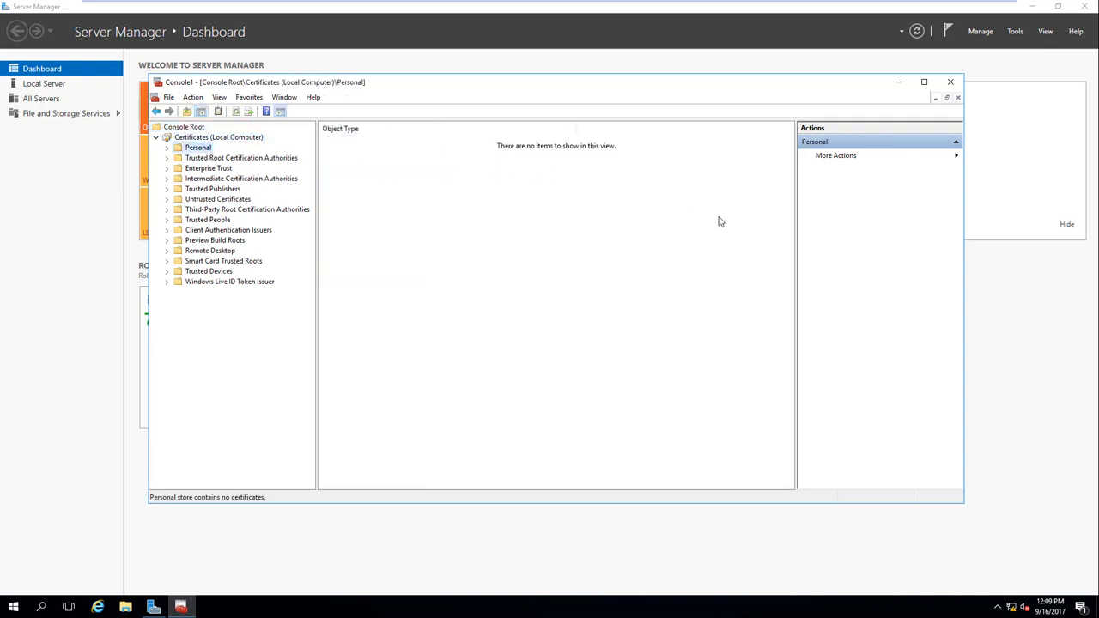
{"action": "left_click", "coordinate": [223, 190]}
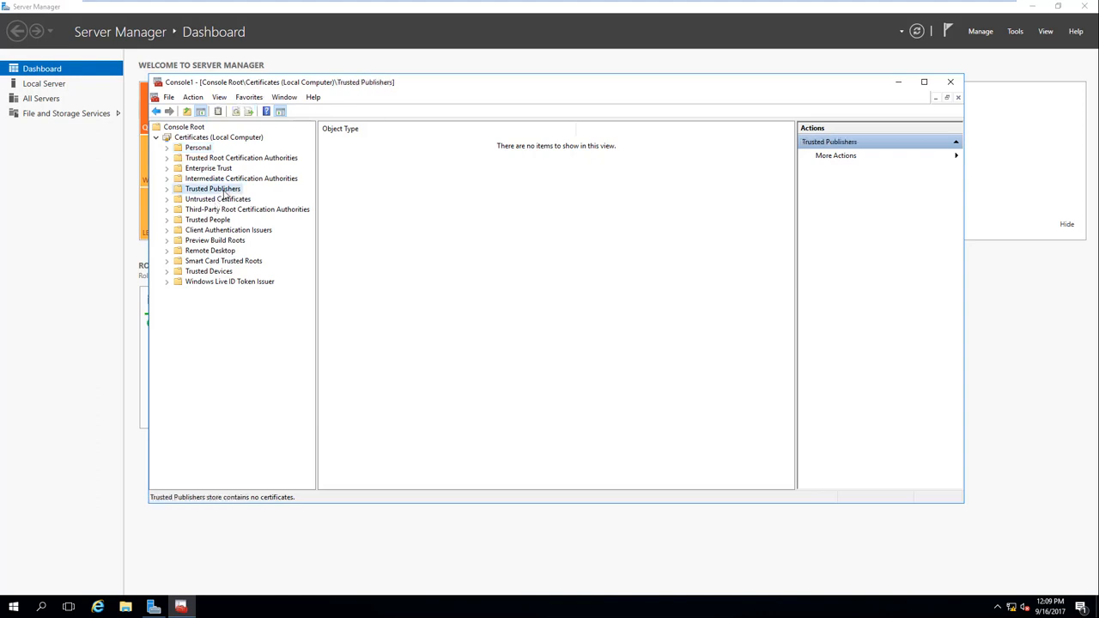
{"action": "left_click", "coordinate": [217, 170]}
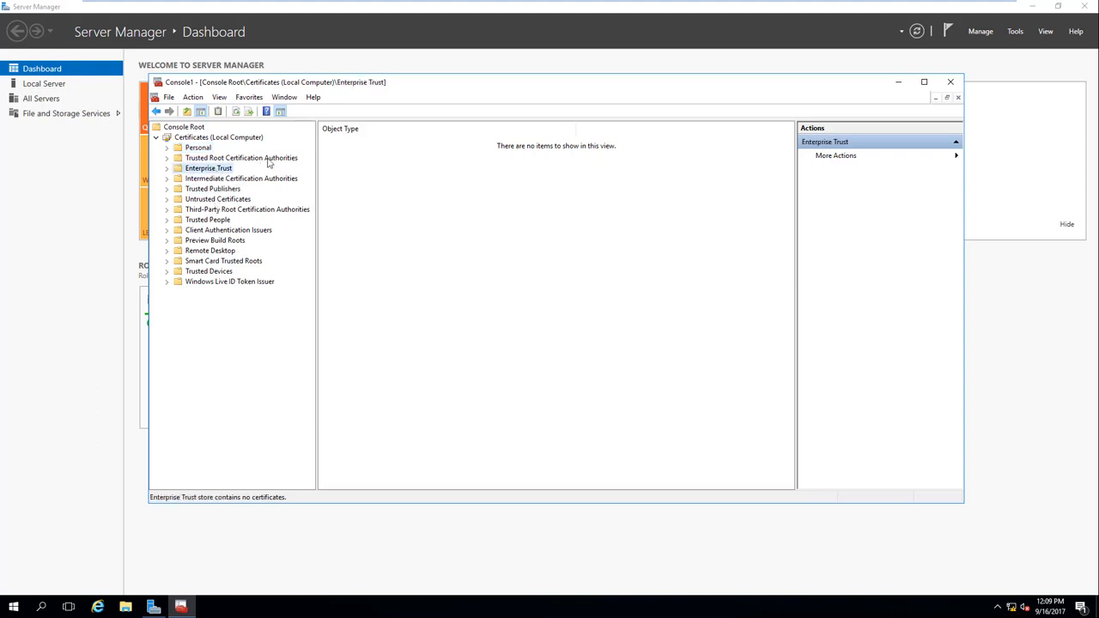
{"action": "left_click", "coordinate": [268, 160]}
{"action": "left_click", "coordinate": [348, 144]}
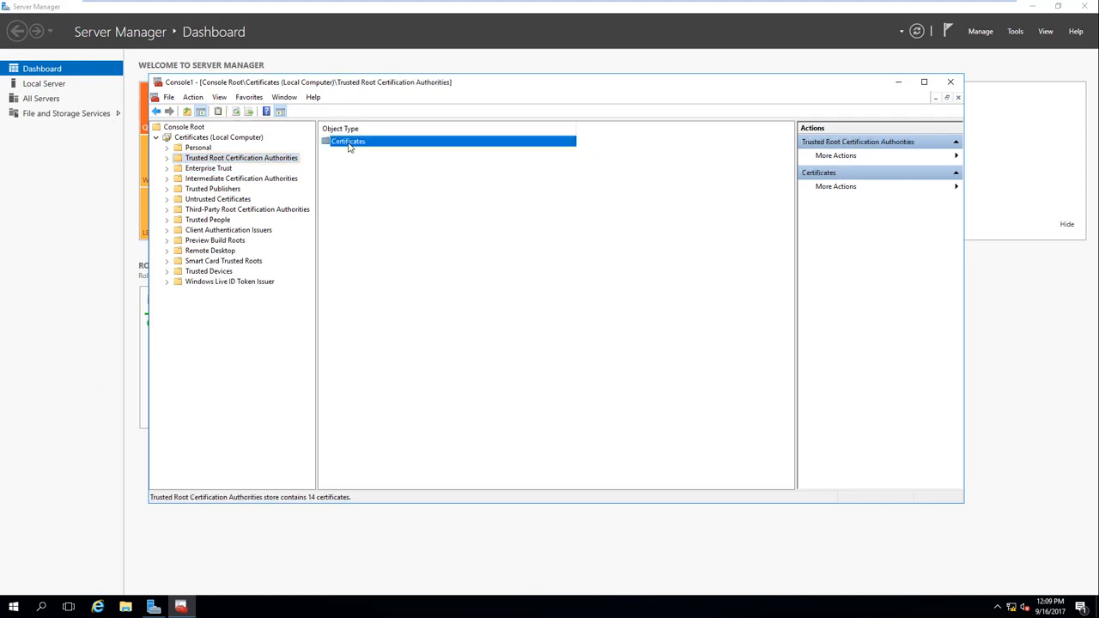
{"action": "double_click", "coordinate": [349, 144]}
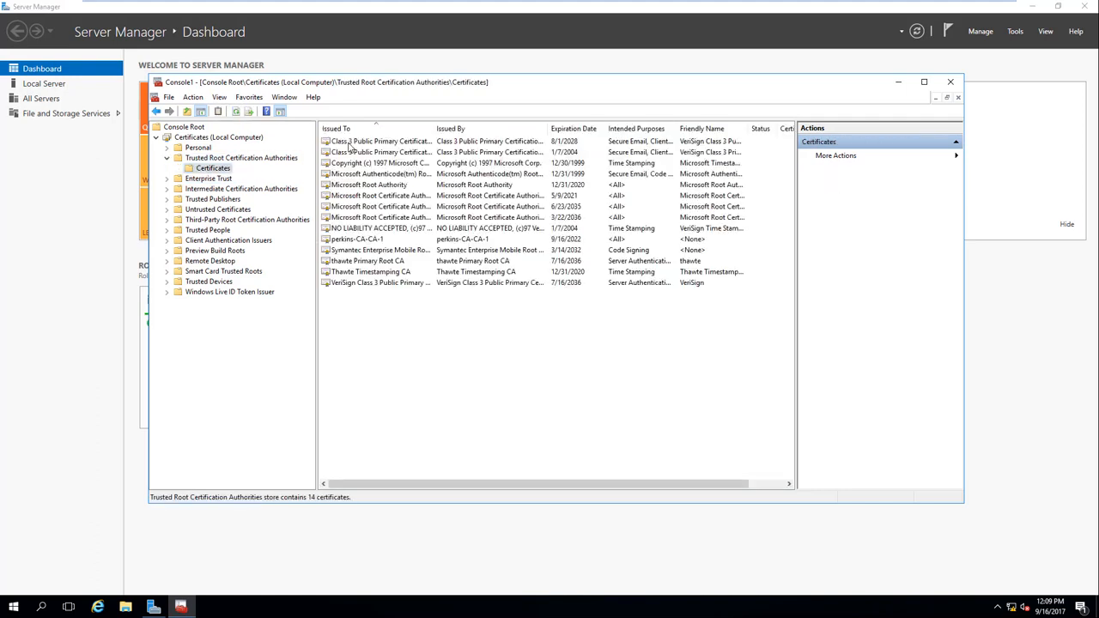
{"action": "right_click", "coordinate": [205, 140]}
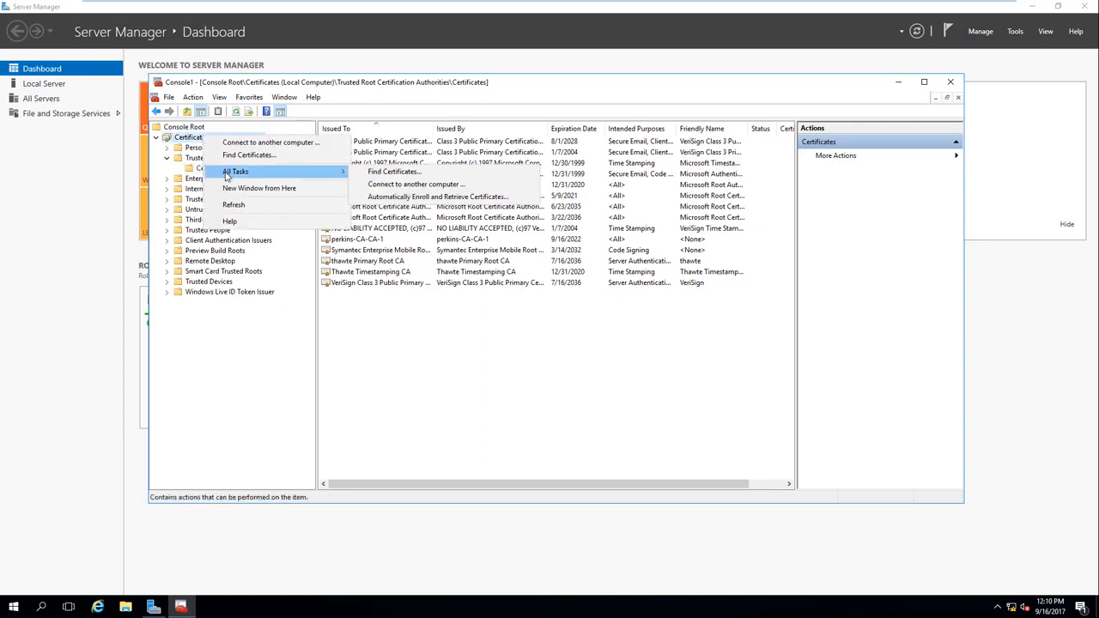
{"action": "left_click", "coordinate": [203, 149]}
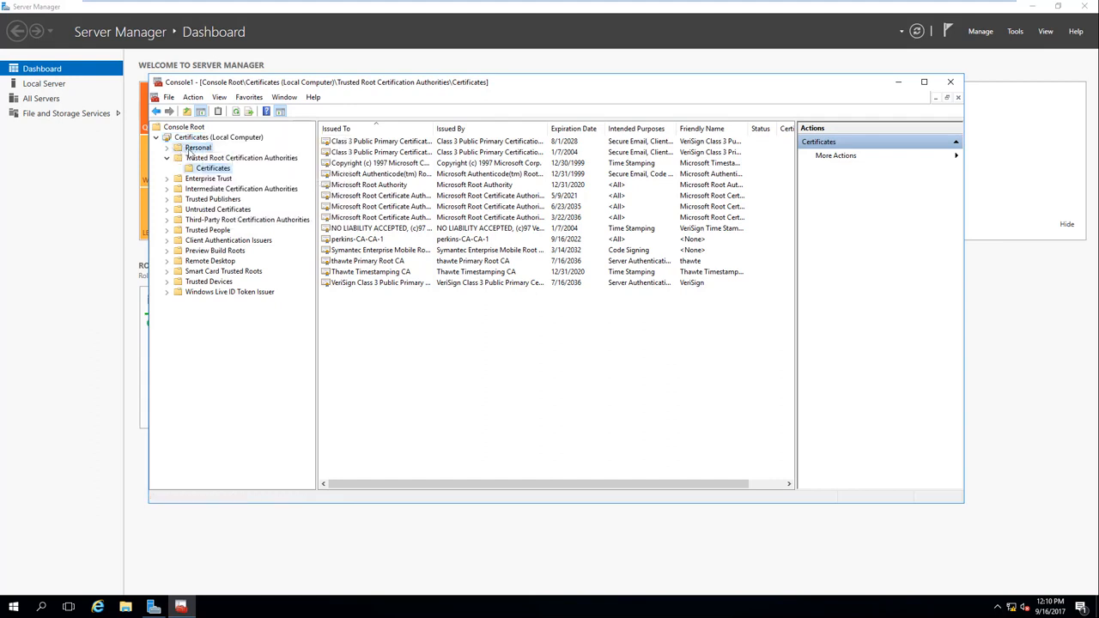
{"action": "right_click", "coordinate": [205, 152]}
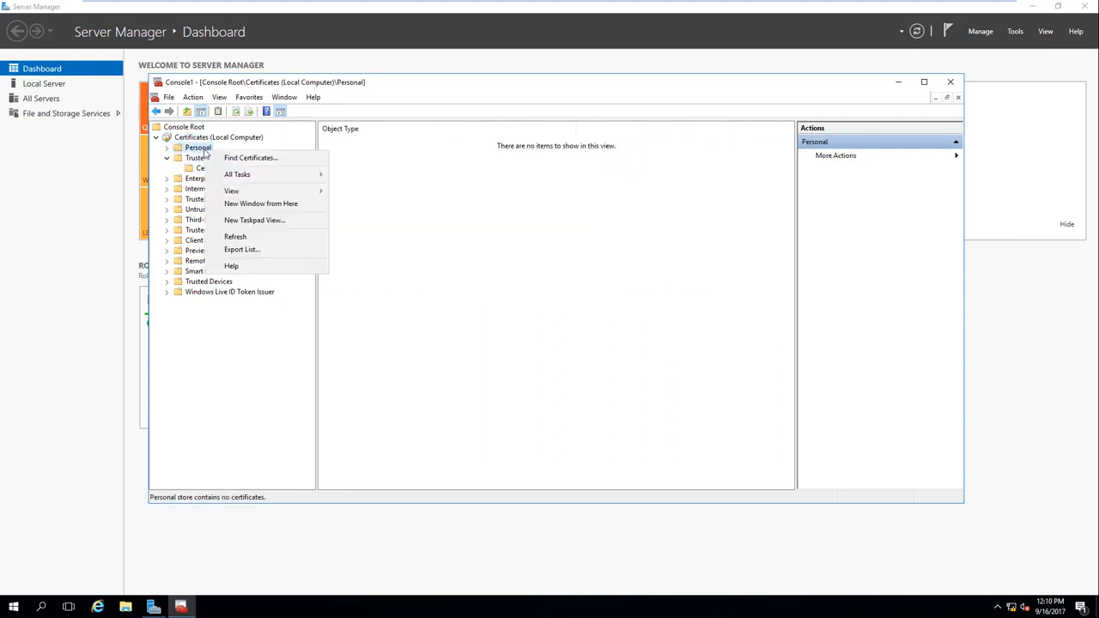
{"action": "mouse_move", "coordinate": [251, 194]}
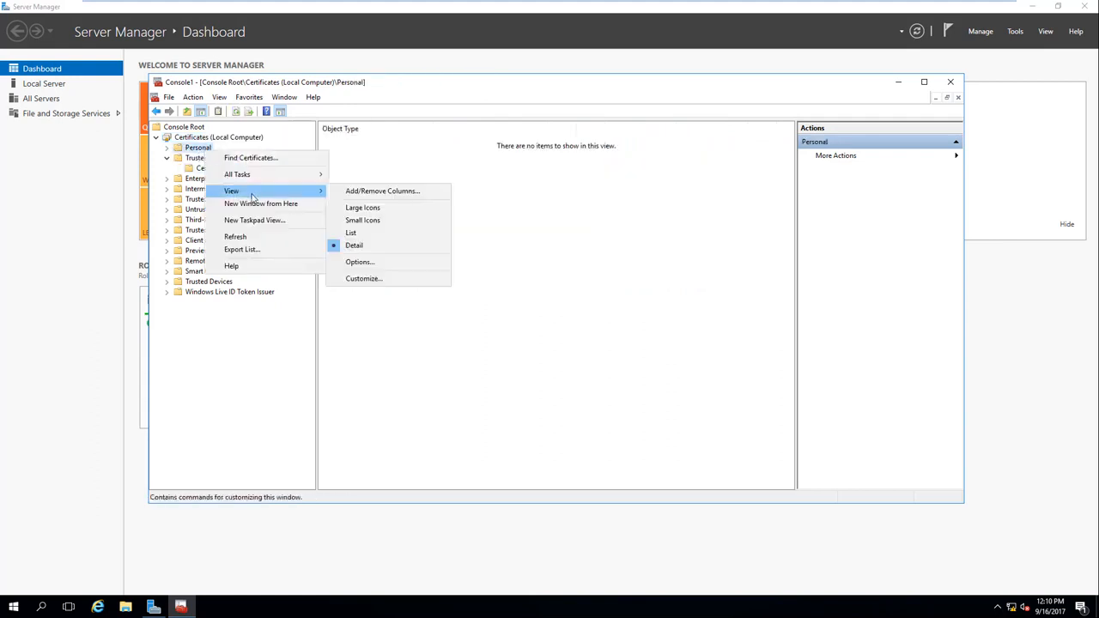
{"action": "left_click", "coordinate": [390, 267]}
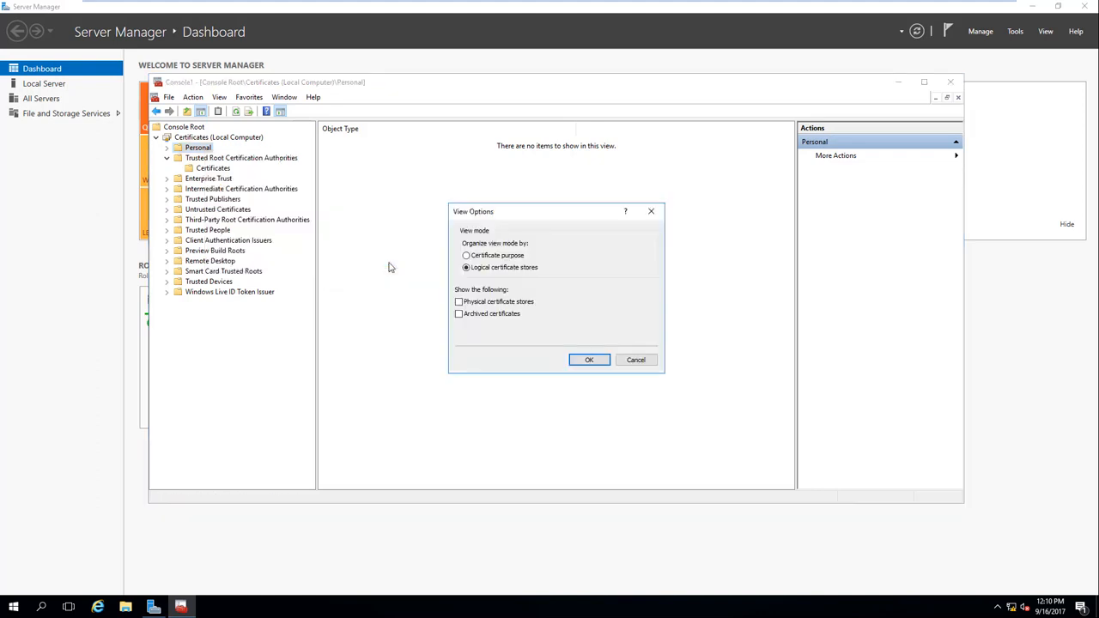
{"action": "left_click", "coordinate": [466, 256]}
{"action": "left_click", "coordinate": [587, 361]}
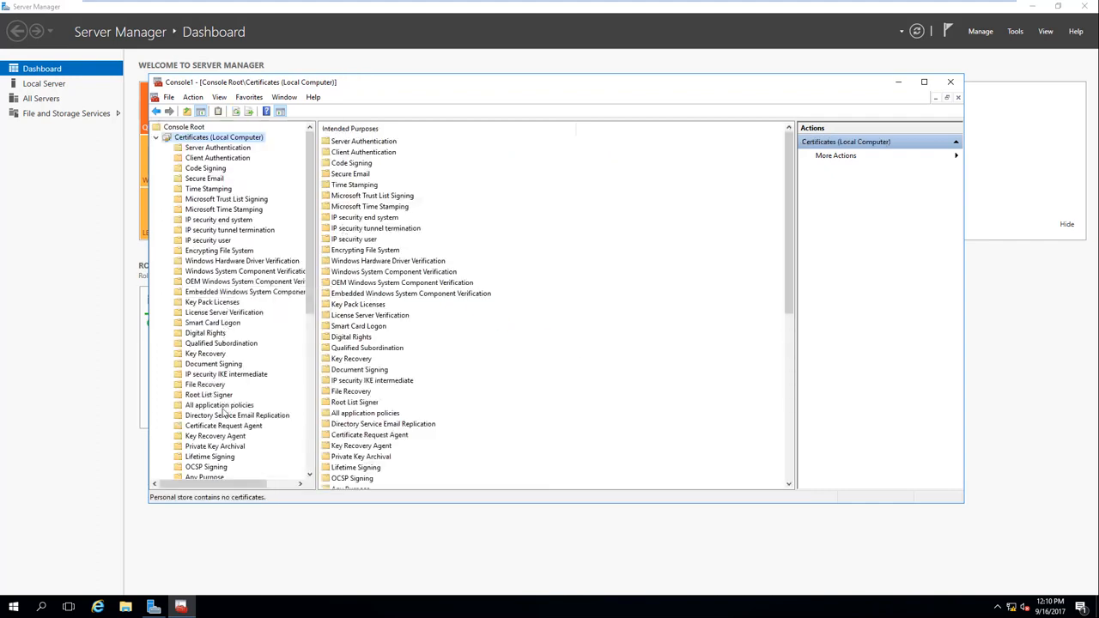
{"action": "scroll", "coordinate": [225, 444], "scroll_direction": "down", "scroll_amount": 10}
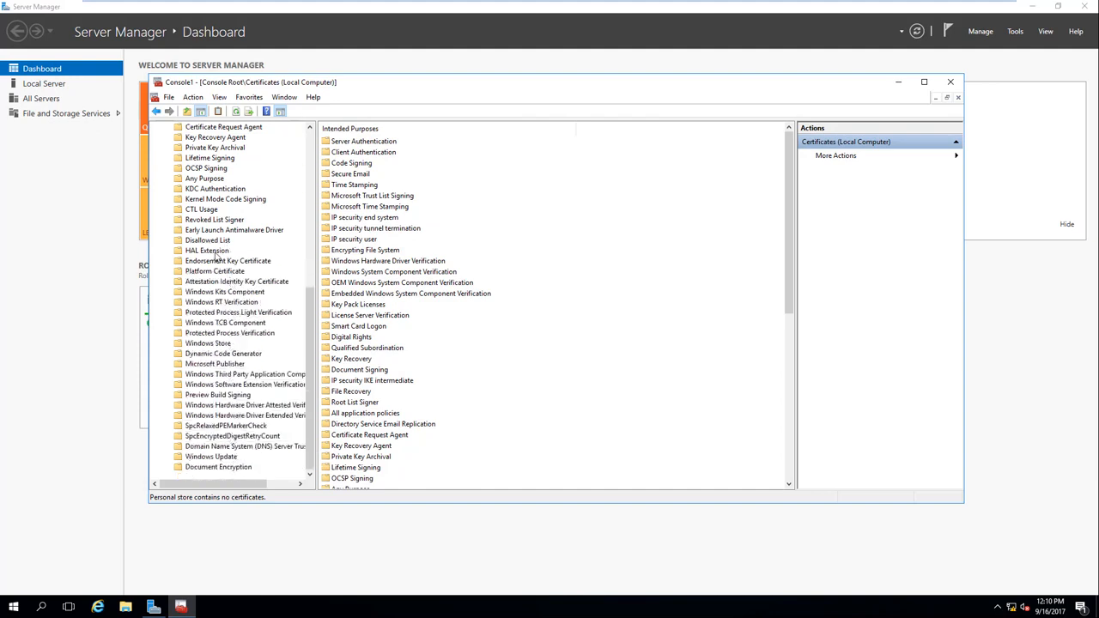
{"action": "left_click", "coordinate": [214, 252]}
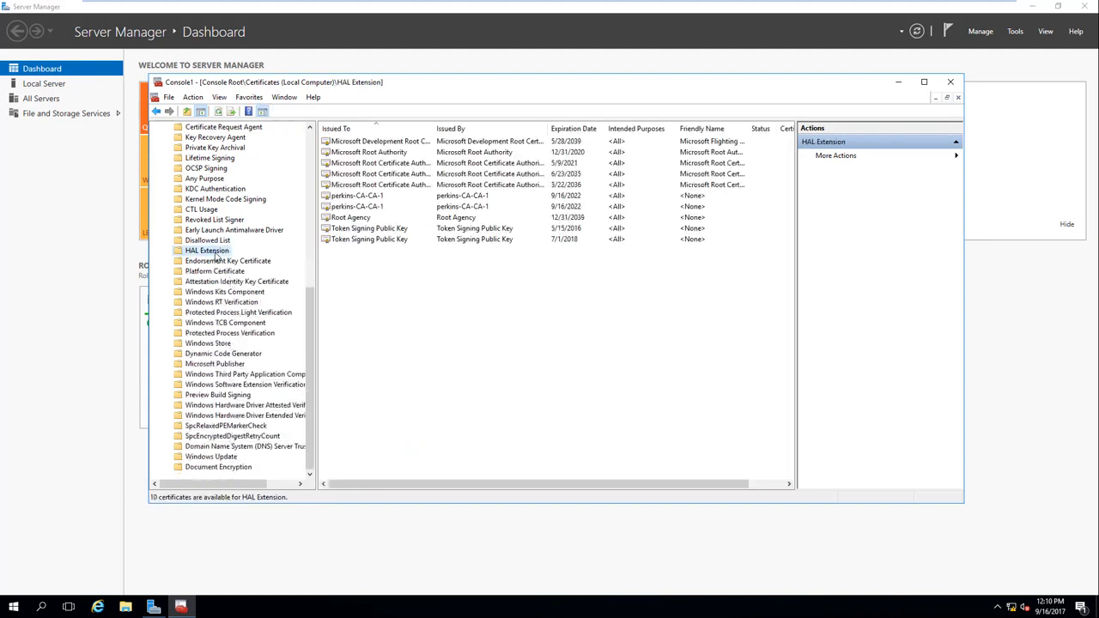
{"action": "left_click", "coordinate": [208, 220]}
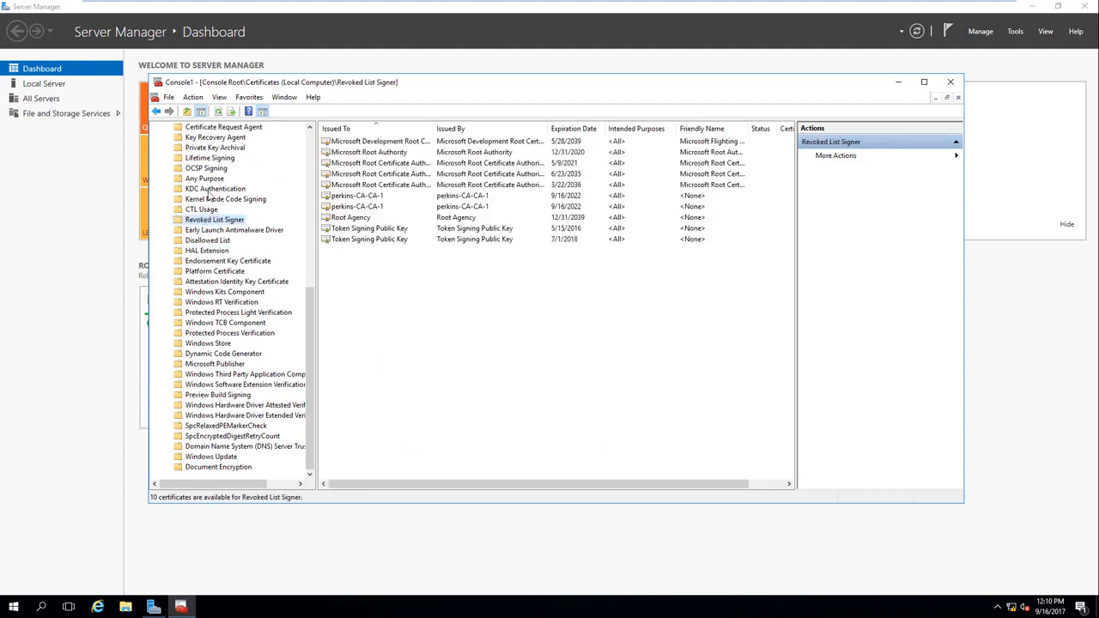
{"action": "left_click", "coordinate": [207, 190]}
{"action": "left_click", "coordinate": [207, 180]}
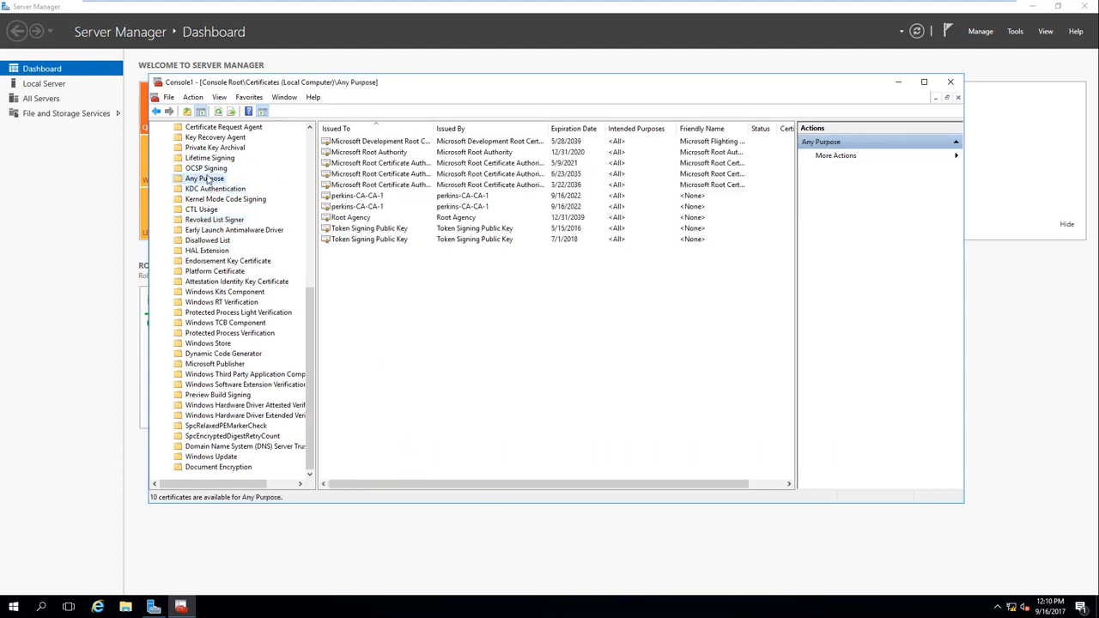
{"action": "left_click", "coordinate": [208, 170]}
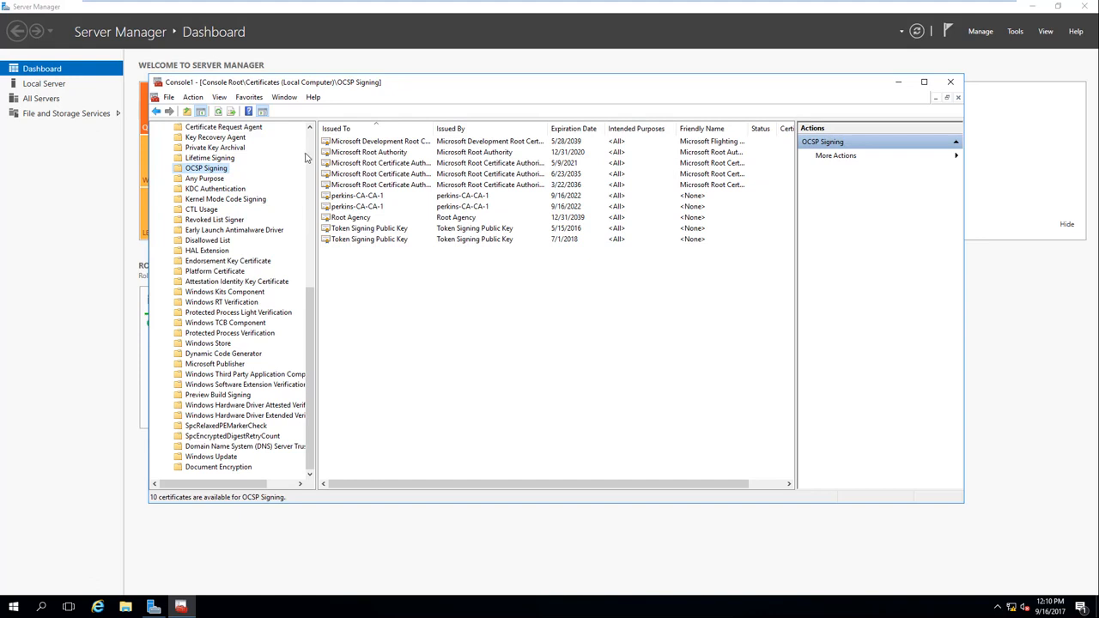
{"action": "scroll", "coordinate": [311, 148], "scroll_direction": "up", "scroll_amount": 10}
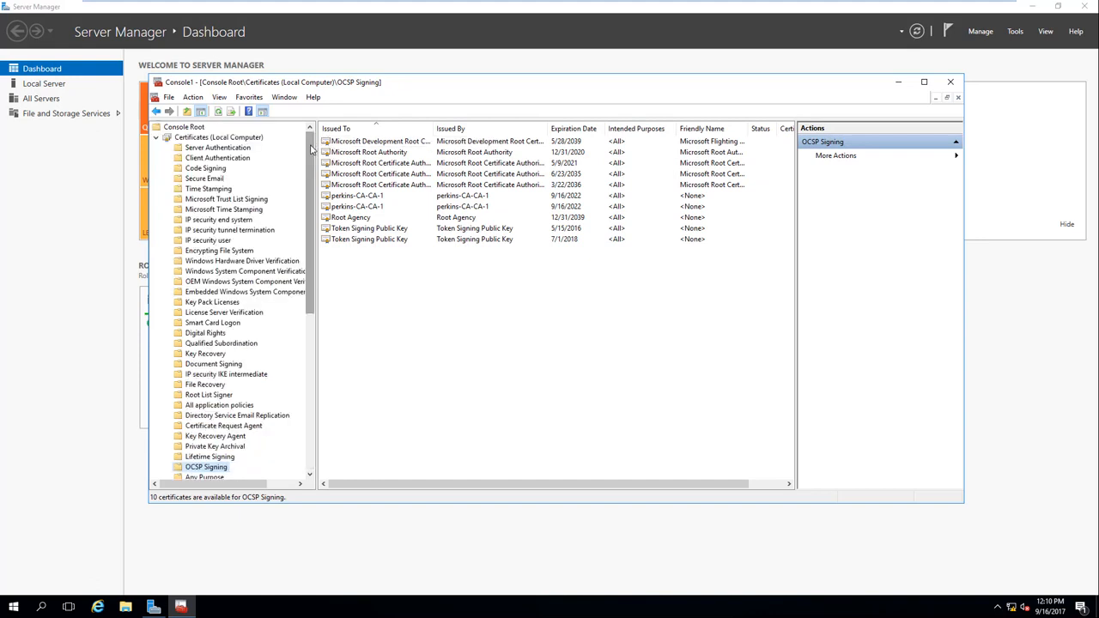
{"action": "left_click", "coordinate": [221, 148]}
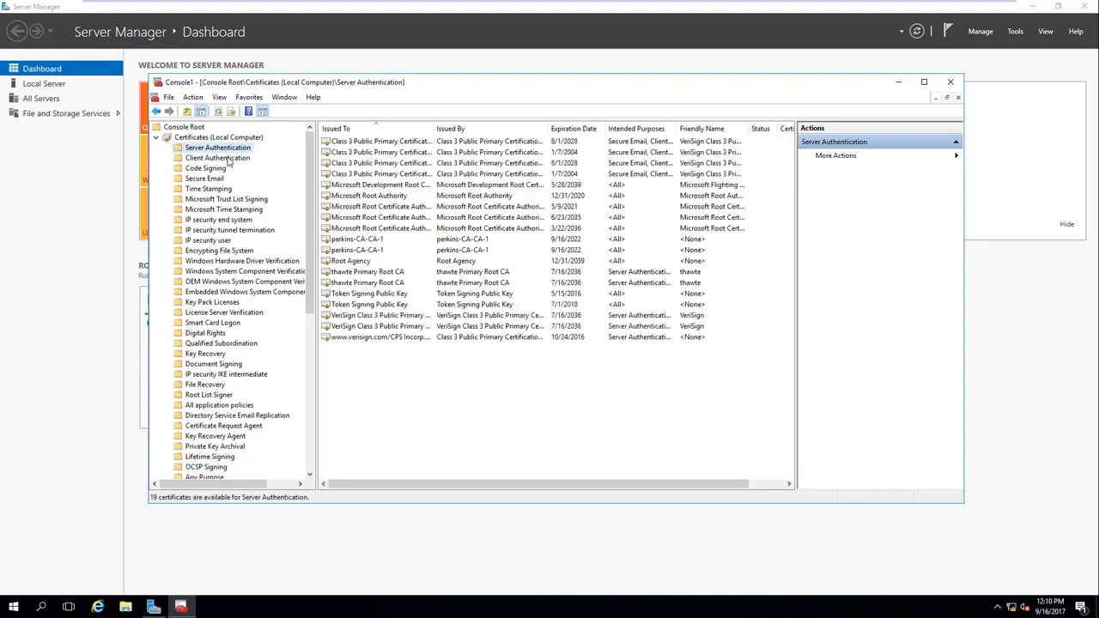
{"action": "left_click", "coordinate": [226, 160]}
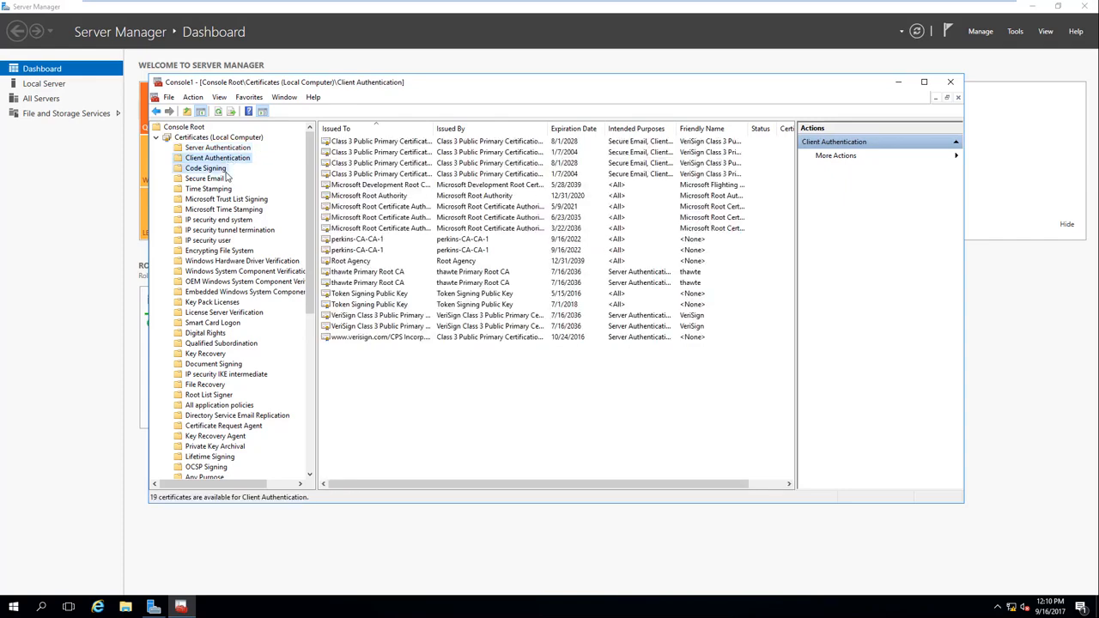
{"action": "left_click", "coordinate": [218, 169]}
{"action": "left_click", "coordinate": [218, 179]}
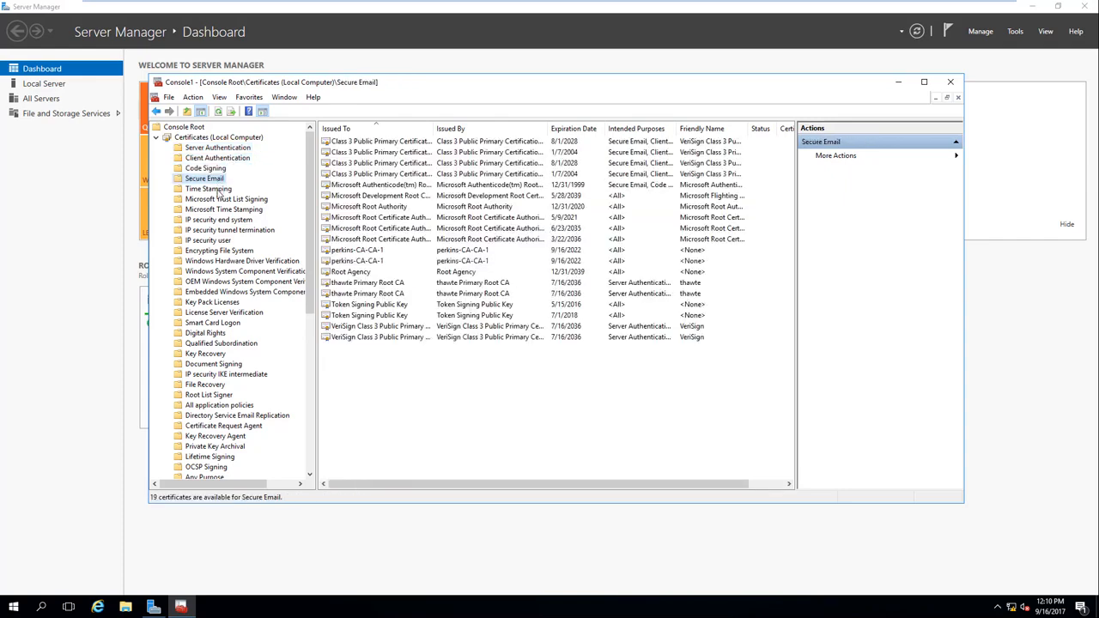
{"action": "left_click", "coordinate": [215, 189]}
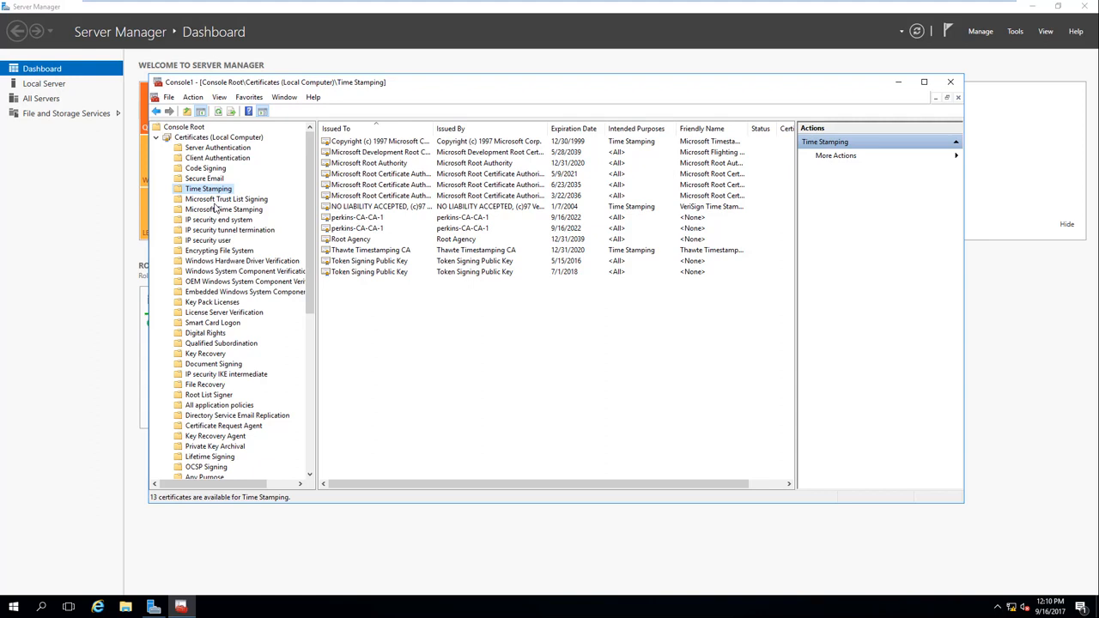
{"action": "left_click", "coordinate": [215, 200]}
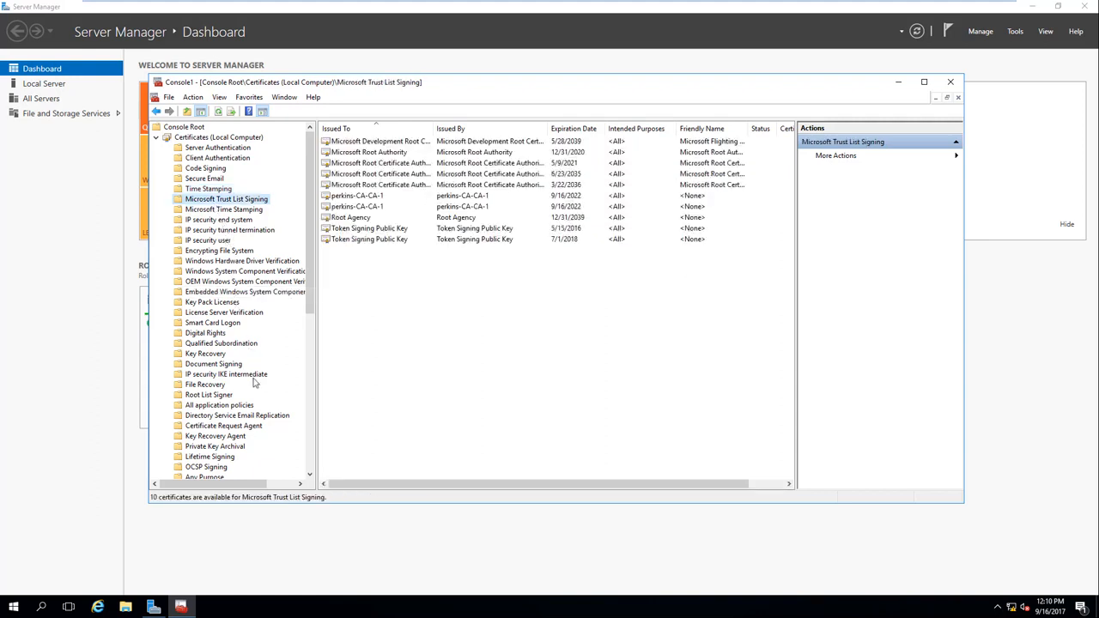
{"action": "scroll", "coordinate": [254, 383], "scroll_direction": "down", "scroll_amount": 9}
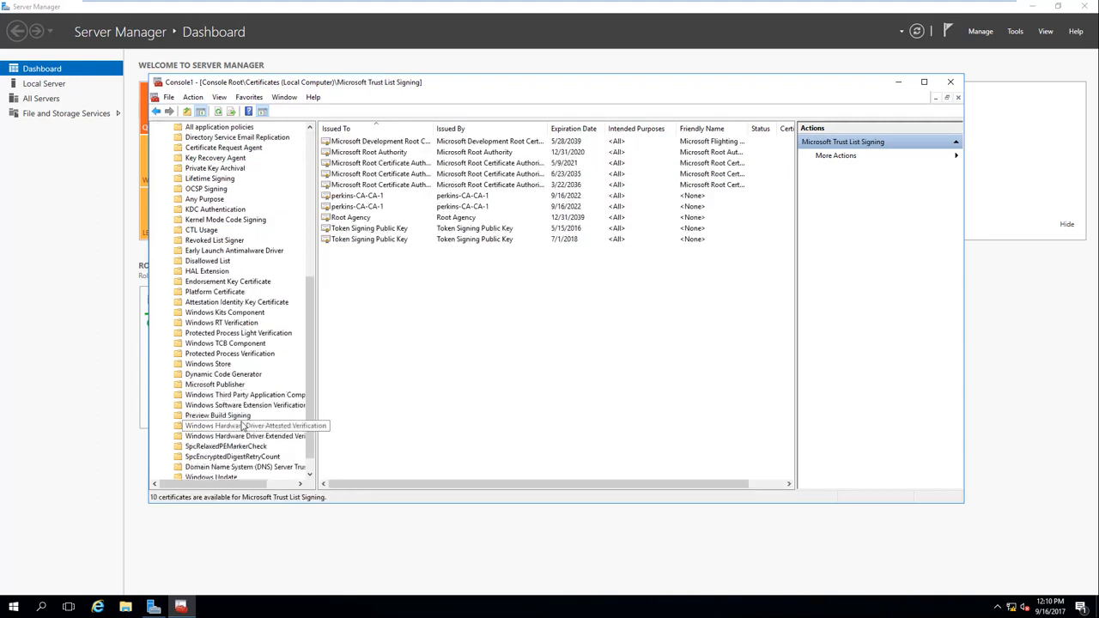
{"action": "scroll", "coordinate": [243, 427], "scroll_direction": "down", "scroll_amount": 1}
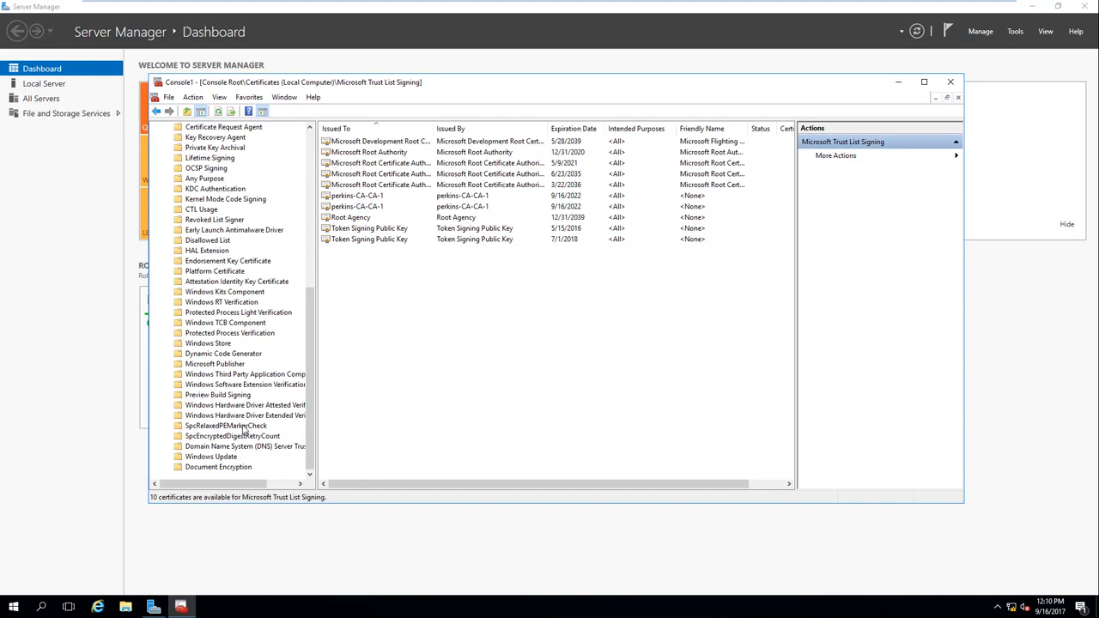
{"action": "scroll", "coordinate": [243, 429], "scroll_direction": "up", "scroll_amount": 4}
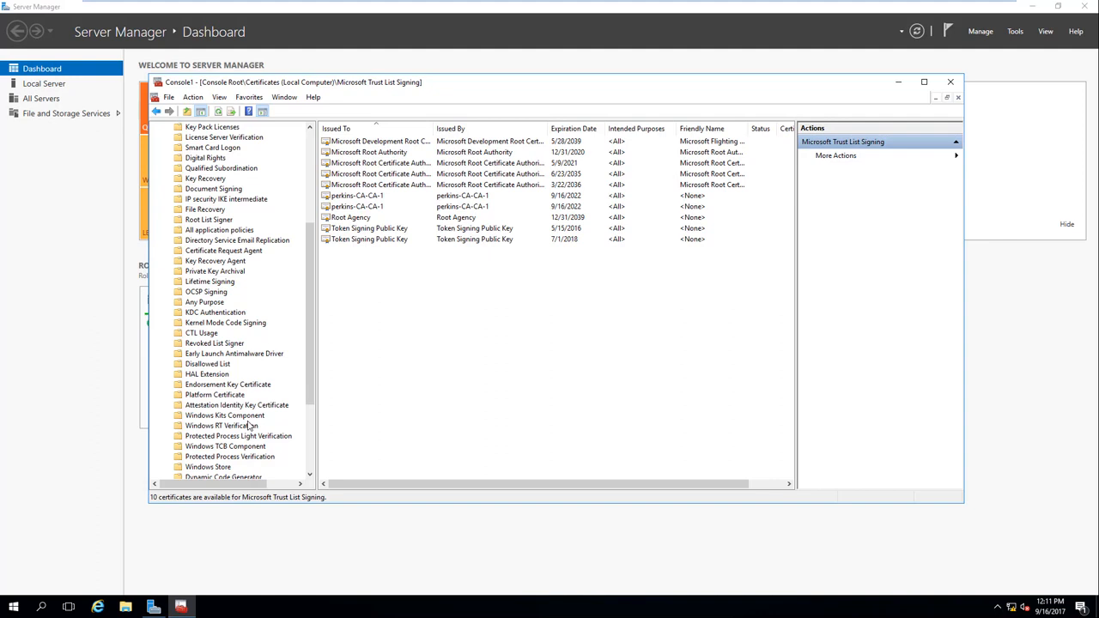
{"action": "scroll", "coordinate": [311, 215], "scroll_direction": "up", "scroll_amount": 1}
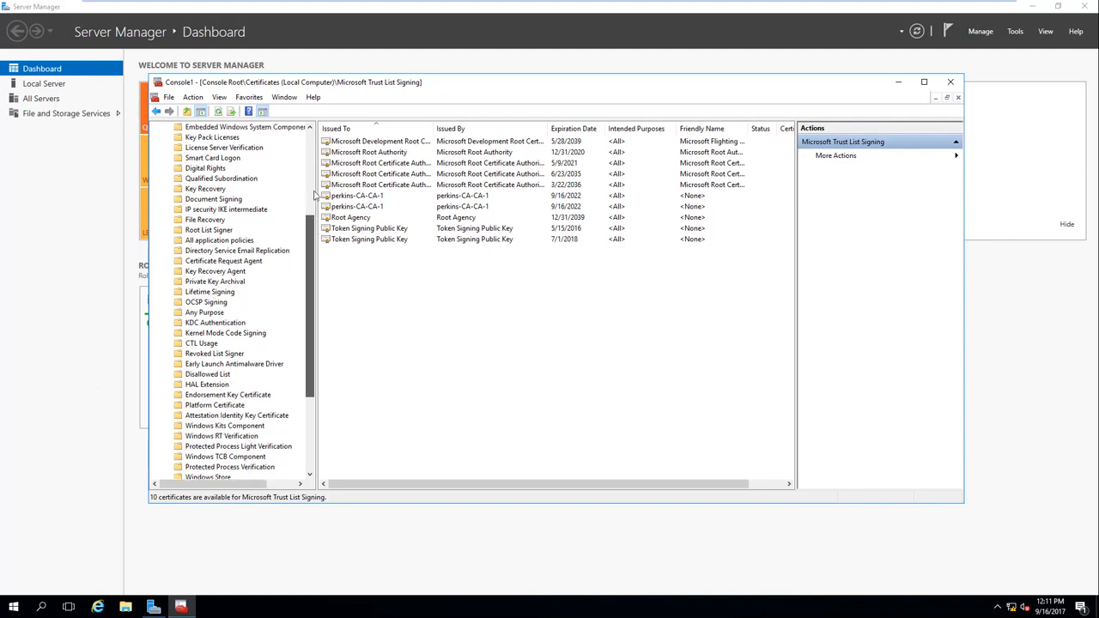
{"action": "left_click", "coordinate": [313, 195]}
Step: Set the Certificates view options to 'Logical certificate stores'
{"action": "right_click", "coordinate": [210, 141]}
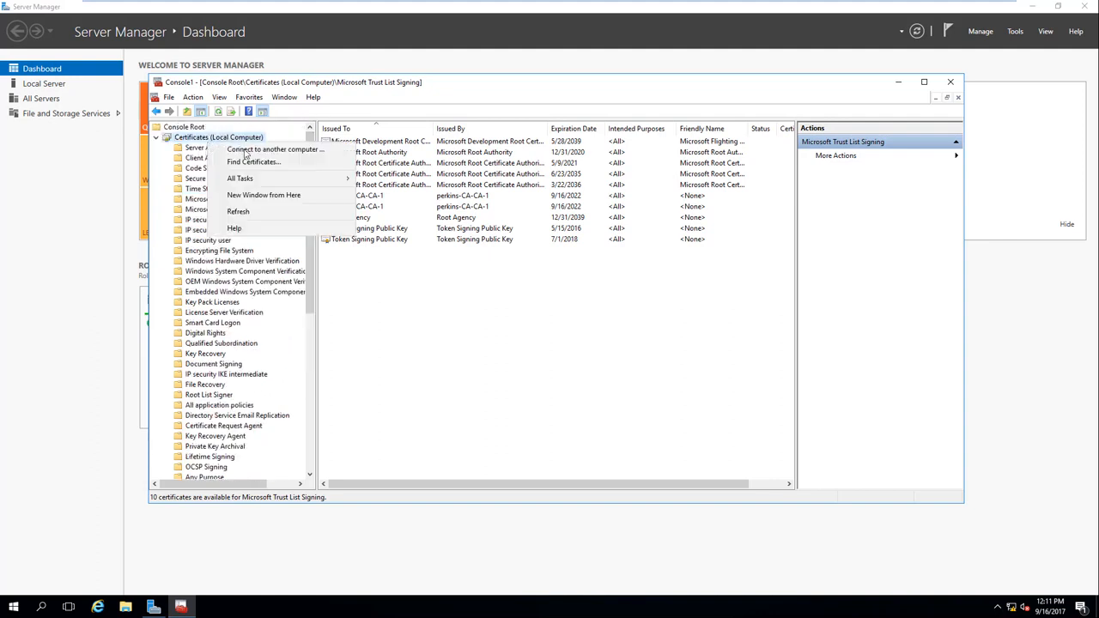
{"action": "mouse_move", "coordinate": [296, 179]}
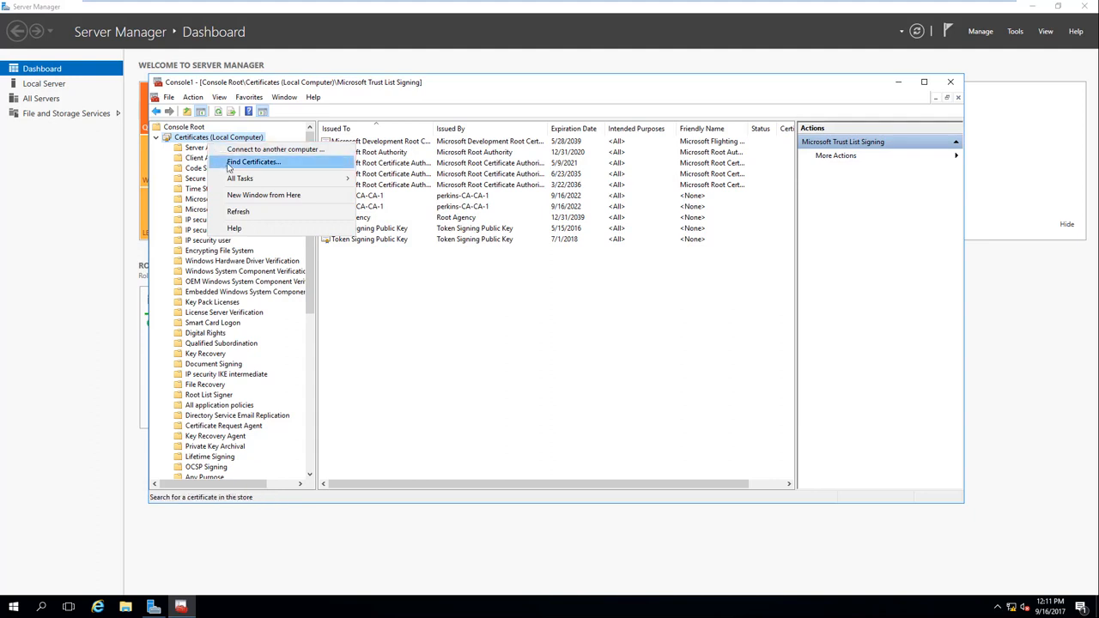
{"action": "mouse_move", "coordinate": [243, 179]}
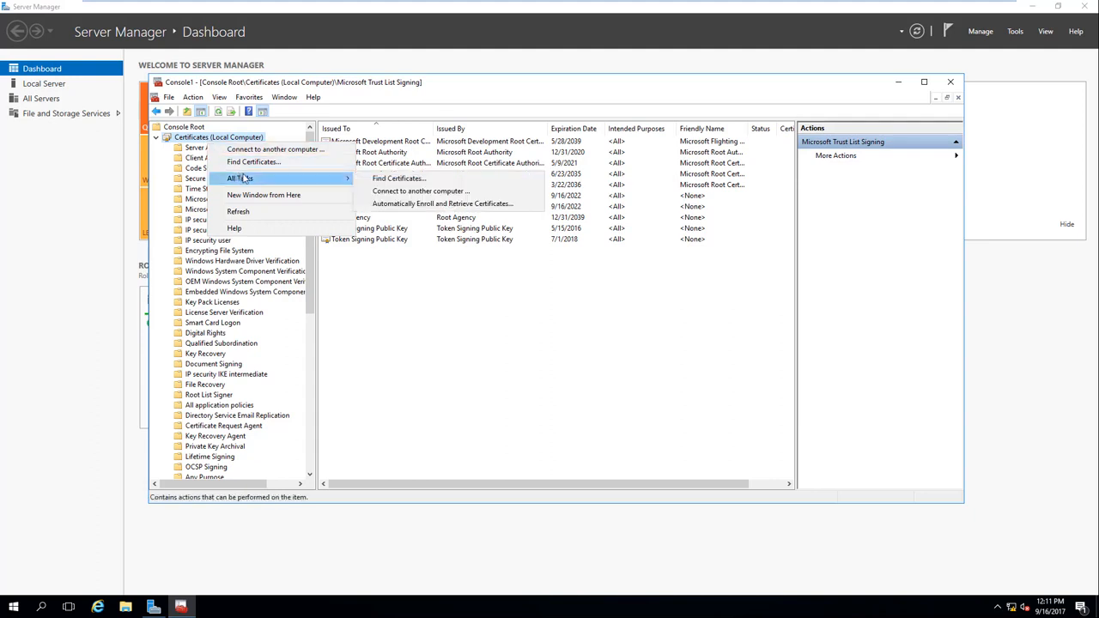
{"action": "left_click", "coordinate": [352, 292]}
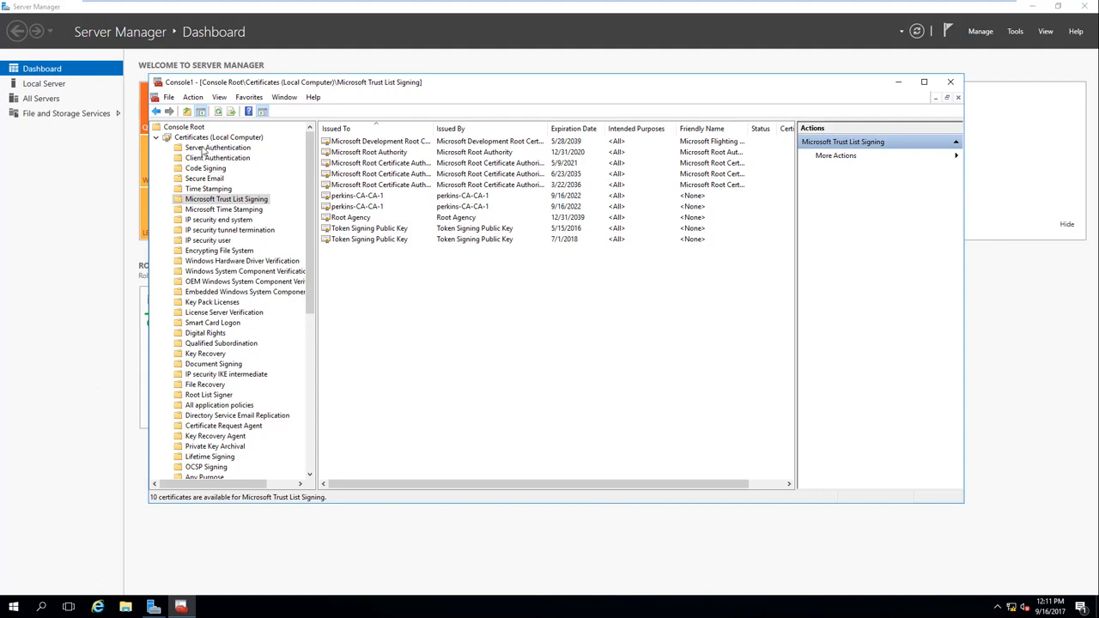
{"action": "left_click", "coordinate": [210, 147]}
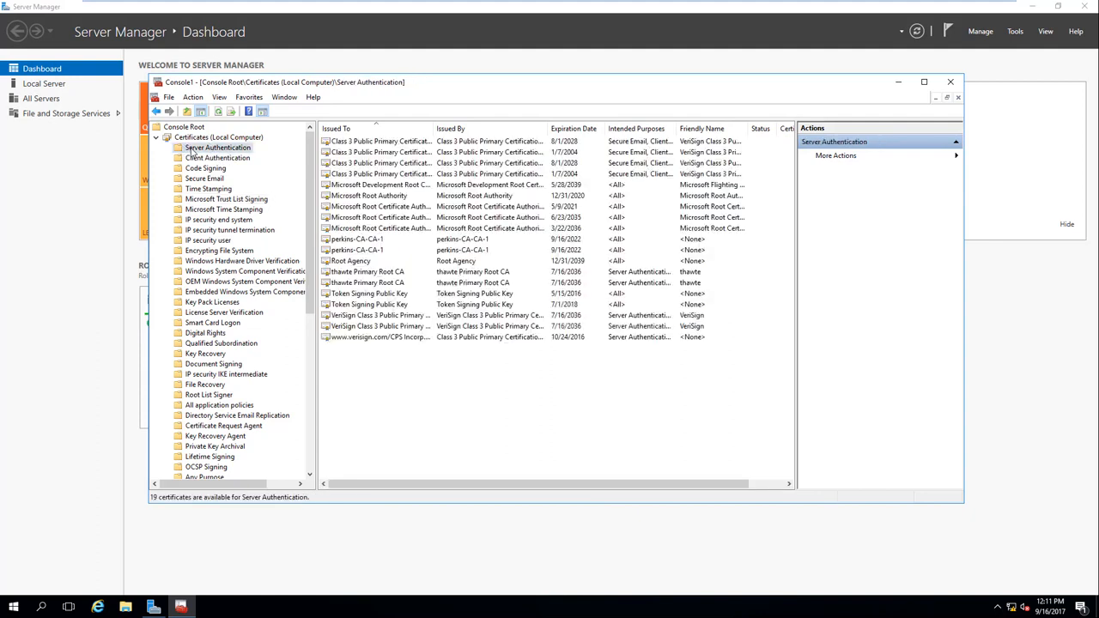
{"action": "right_click", "coordinate": [210, 147]}
{"action": "mouse_move", "coordinate": [260, 191]}
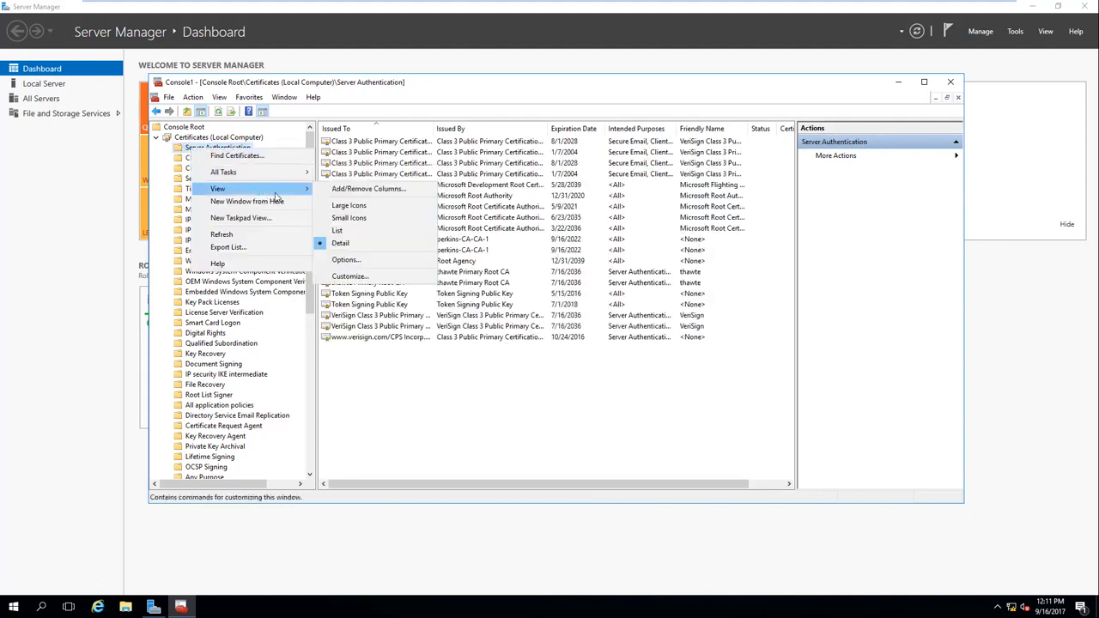
{"action": "left_click", "coordinate": [379, 261]}
{"action": "left_click", "coordinate": [467, 268]}
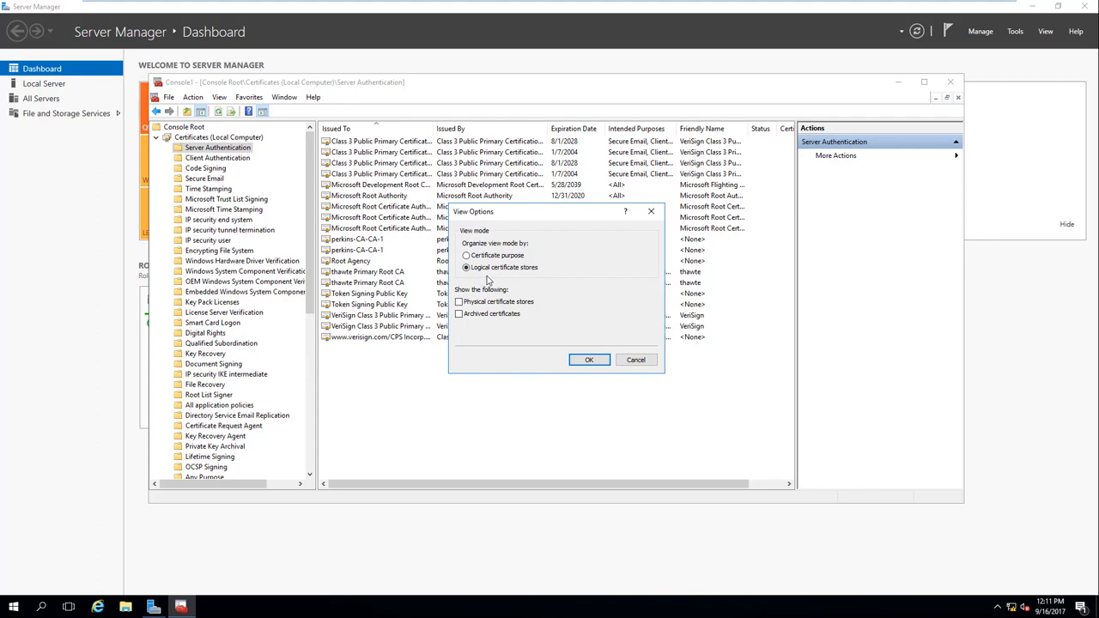
{"action": "left_click", "coordinate": [573, 360]}
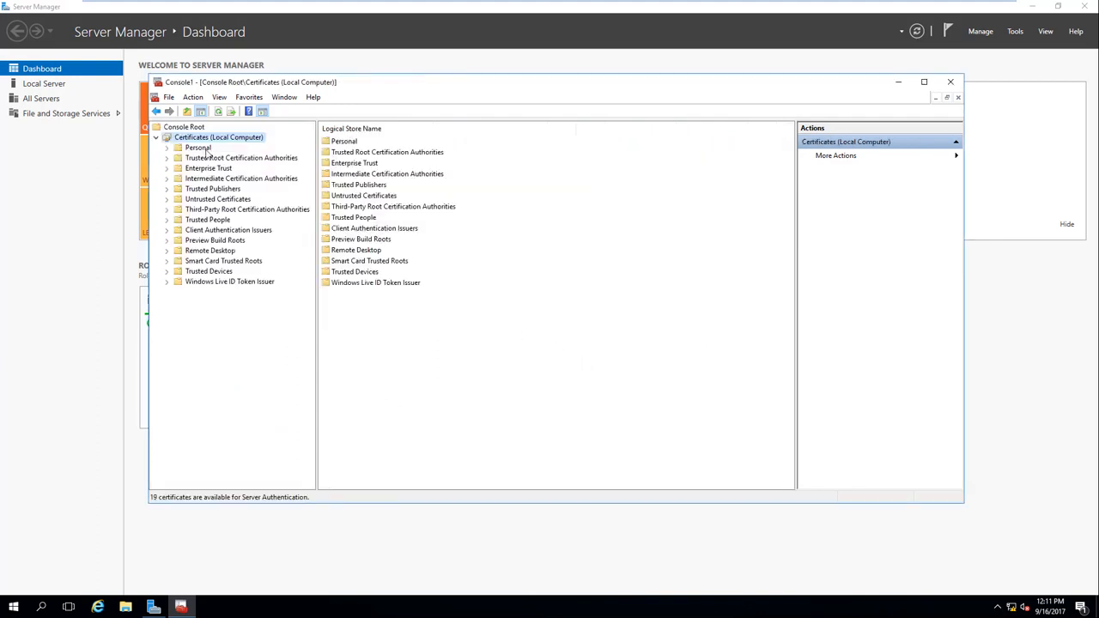
{"action": "right_click", "coordinate": [198, 148]}
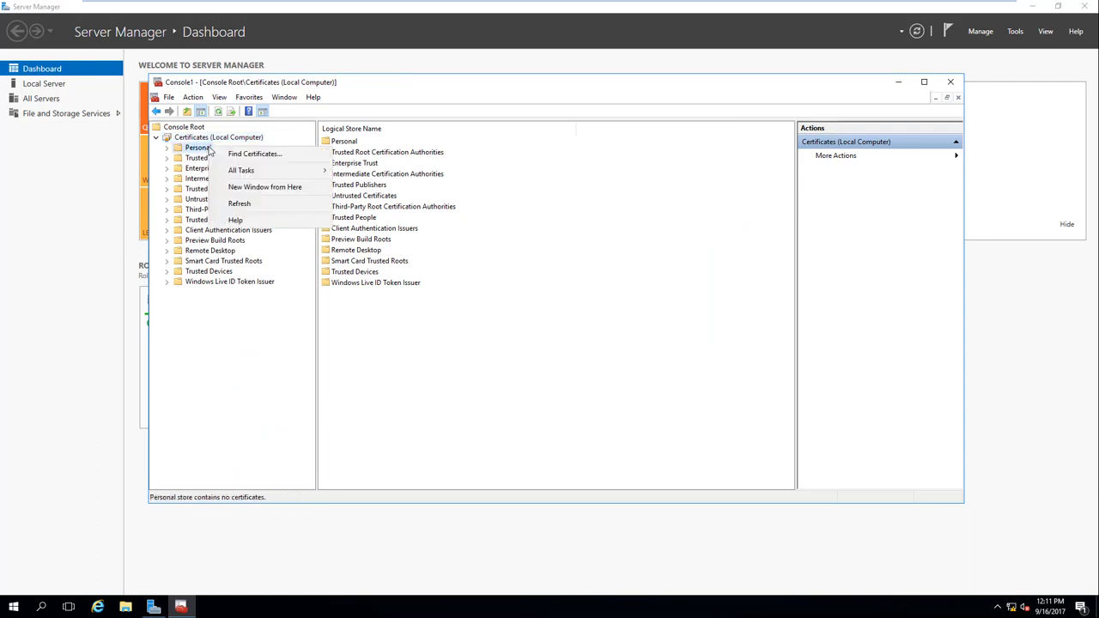
{"action": "mouse_move", "coordinate": [255, 173]}
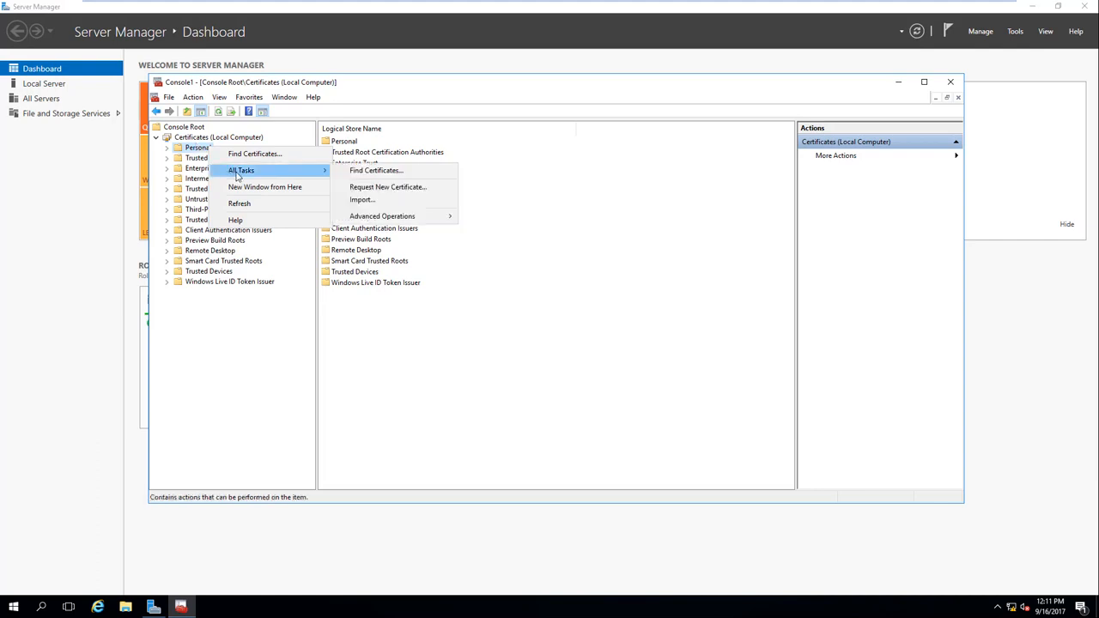
{"action": "left_click", "coordinate": [385, 187]}
{"action": "left_click", "coordinate": [672, 412]}
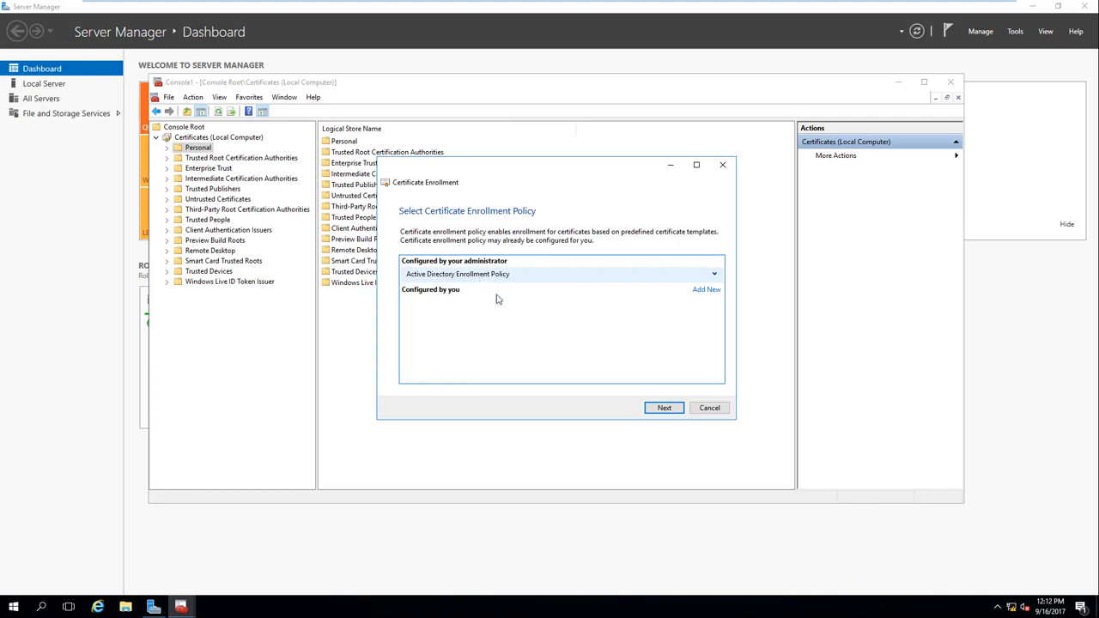
{"action": "left_click", "coordinate": [663, 408]}
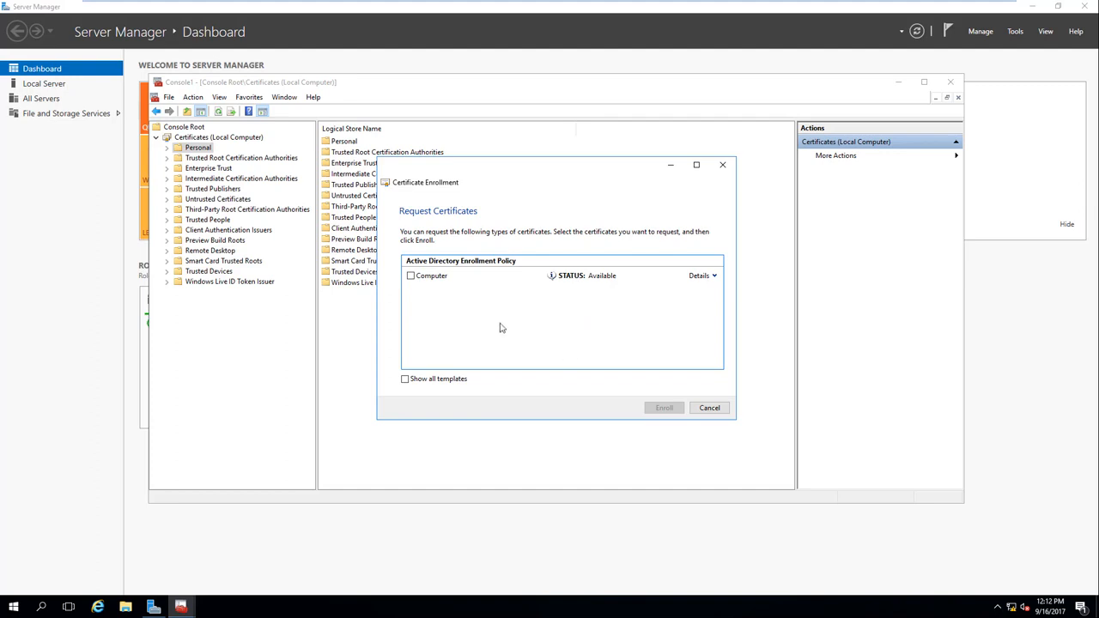
{"action": "left_click", "coordinate": [411, 276]}
{"action": "left_click", "coordinate": [715, 276]}
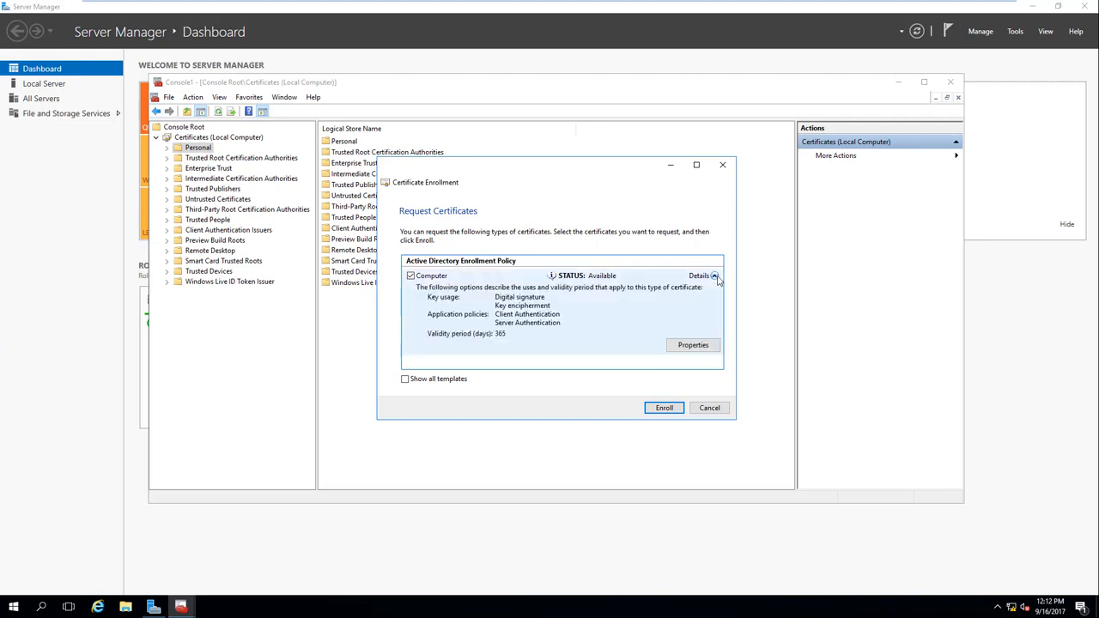
{"action": "left_click", "coordinate": [707, 407]}
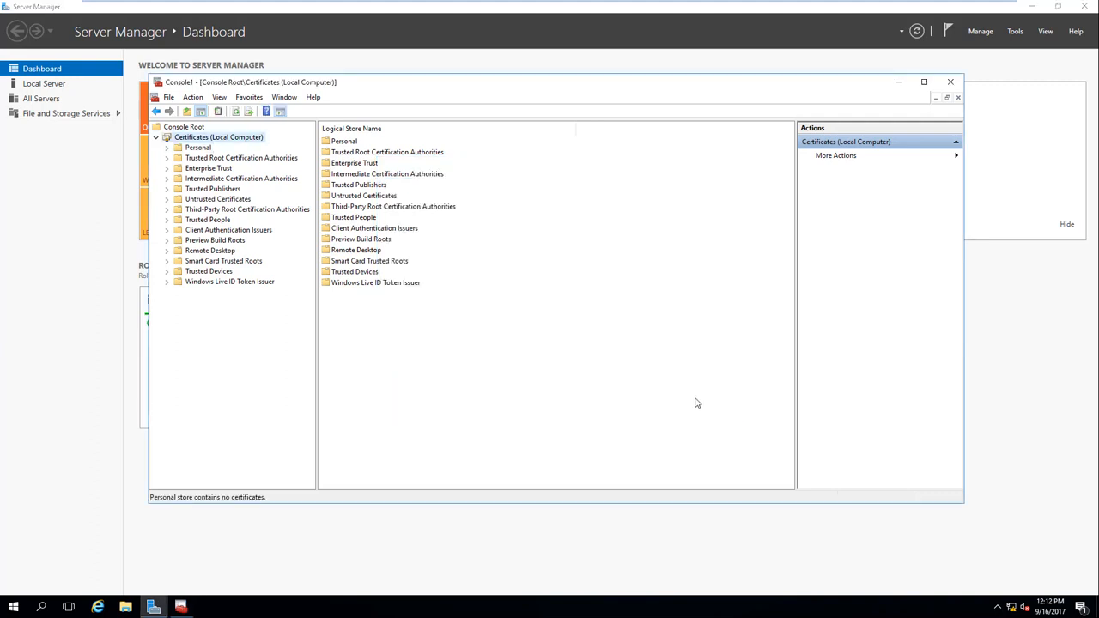
Step: Request a new certificate for Personal under Active Directory Enrollment Policy, reaching the template list
{"action": "right_click", "coordinate": [205, 150]}
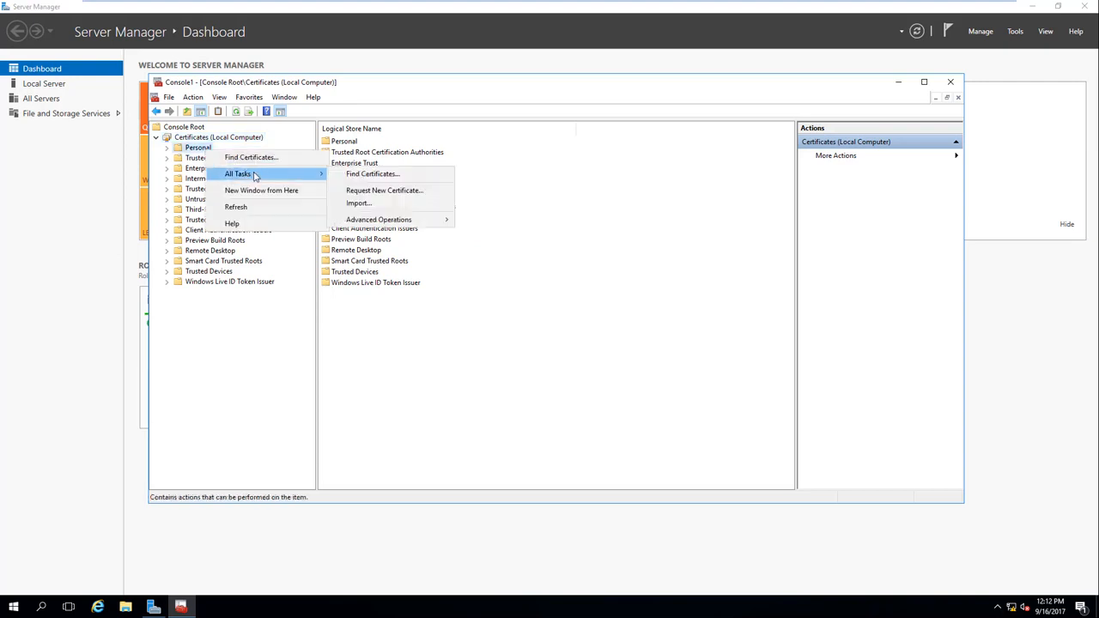
{"action": "left_click", "coordinate": [416, 192]}
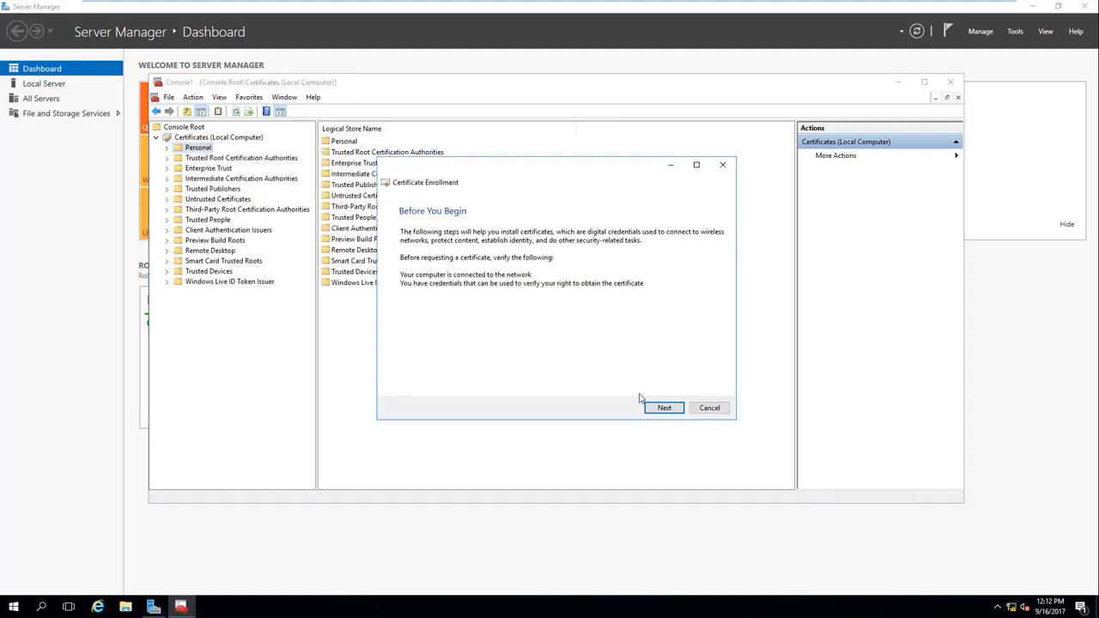
{"action": "left_click", "coordinate": [663, 408]}
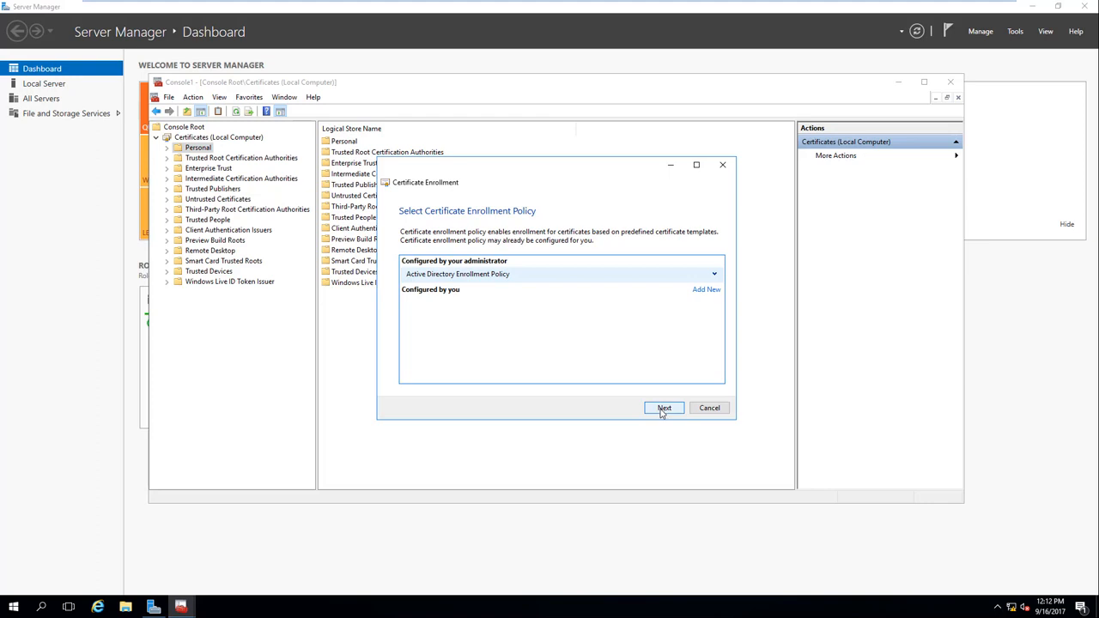
{"action": "left_click", "coordinate": [664, 410]}
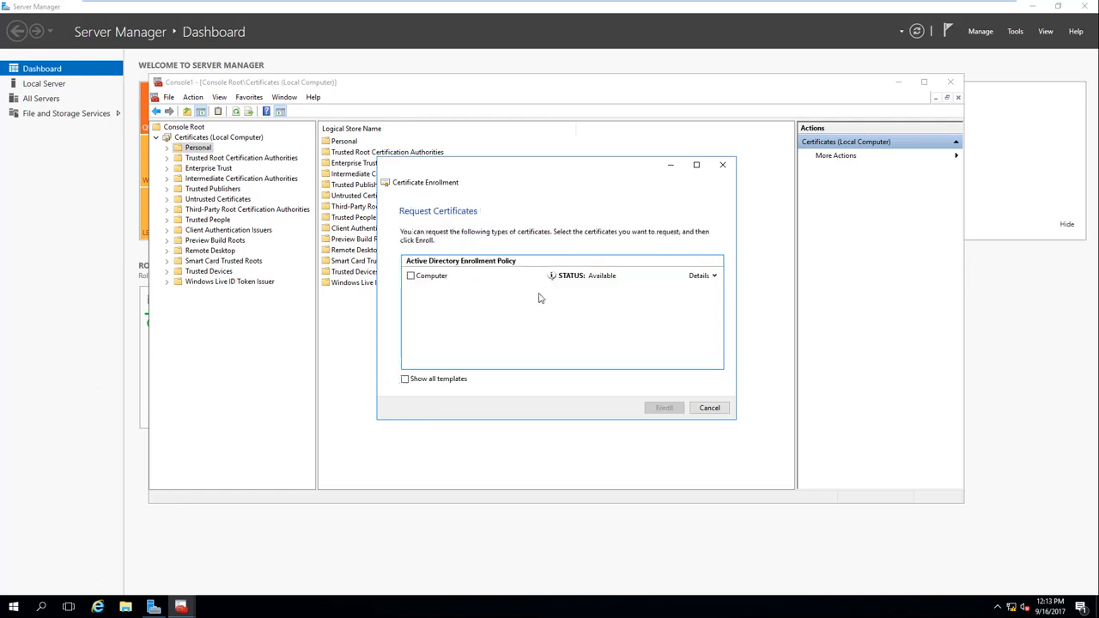
Step: Exit the ADFS VM's full-screen view and return to the CA server
{"action": "mouse_move", "coordinate": [805, 5]}
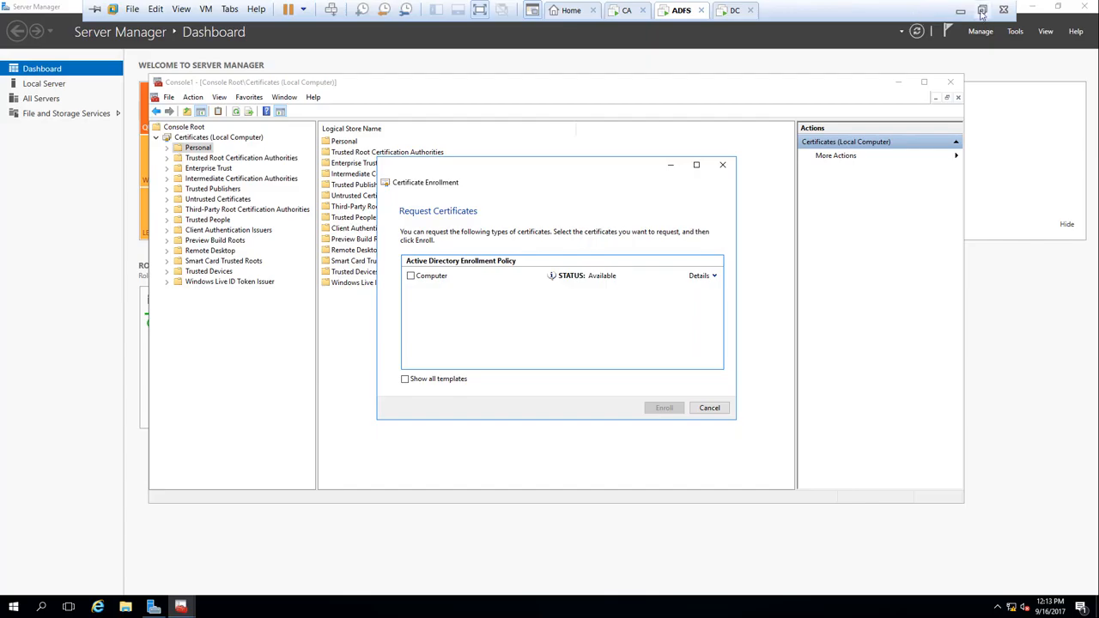
{"action": "left_click", "coordinate": [982, 4]}
{"action": "left_click", "coordinate": [689, 604]}
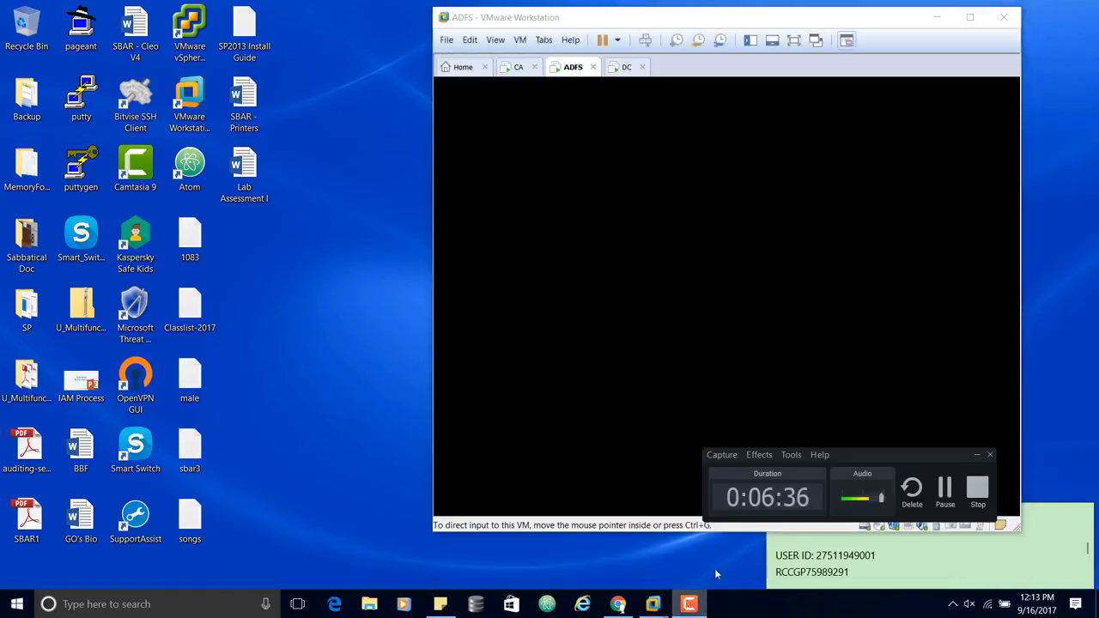
{"action": "left_click", "coordinate": [944, 489]}
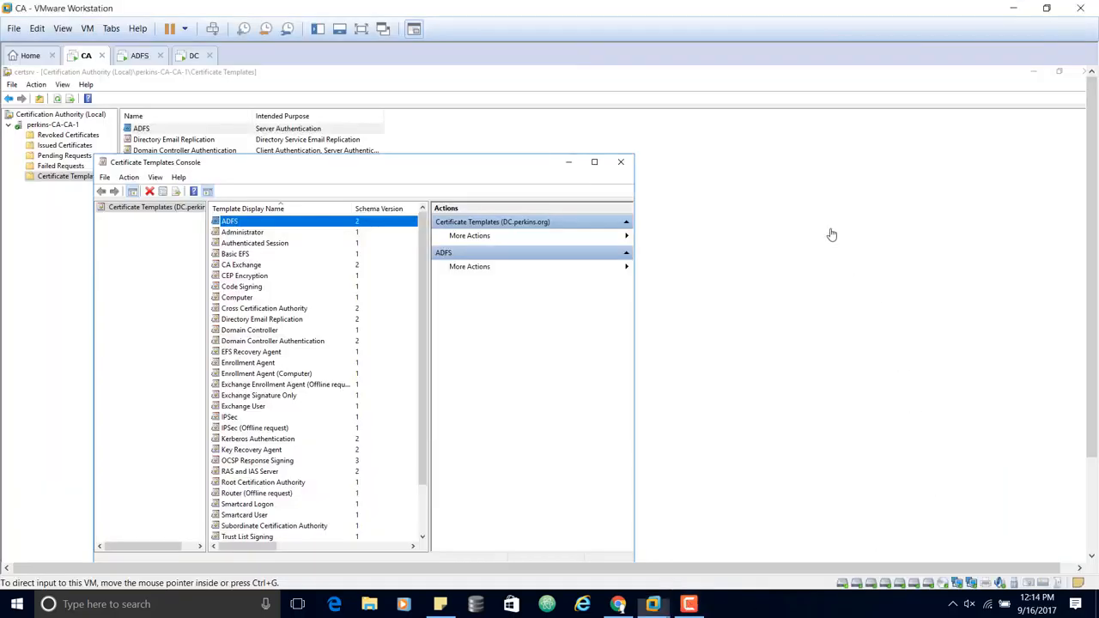
Step: Grant ADFS$ Allow Write and Enroll on the ADFS template, then apply and close
{"action": "left_click", "coordinate": [362, 29]}
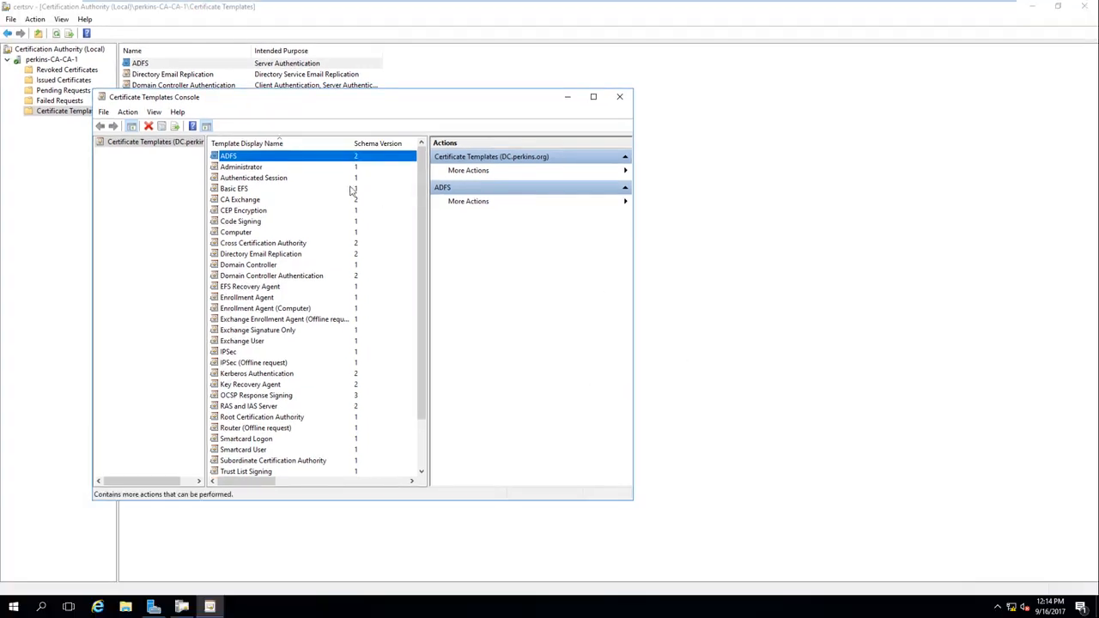
{"action": "double_click", "coordinate": [264, 160]}
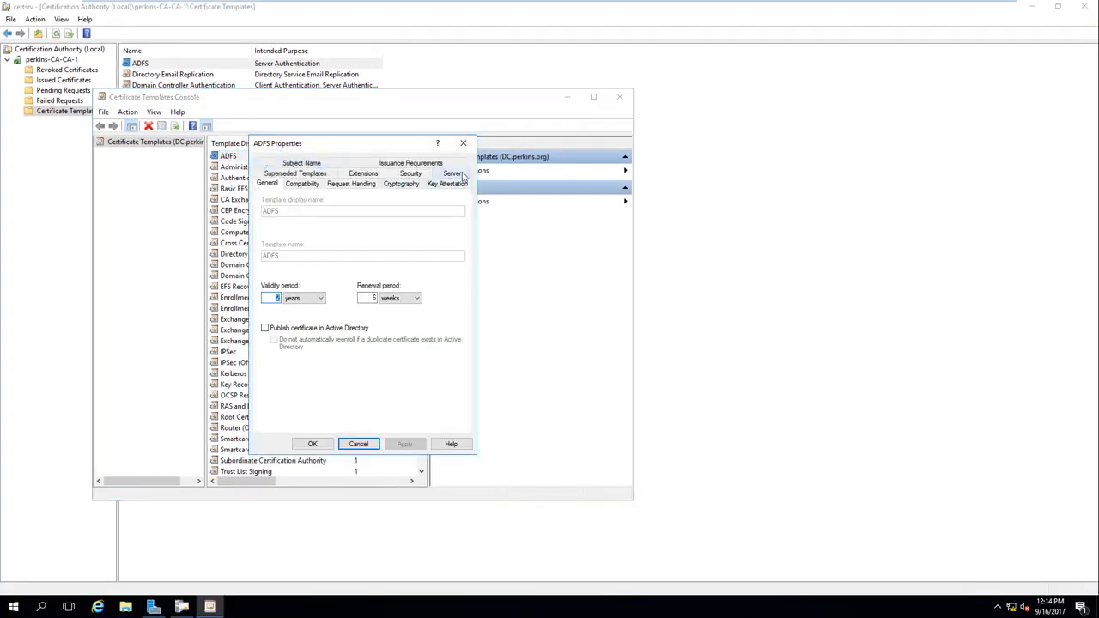
{"action": "left_click", "coordinate": [415, 174]}
{"action": "left_click", "coordinate": [292, 230]}
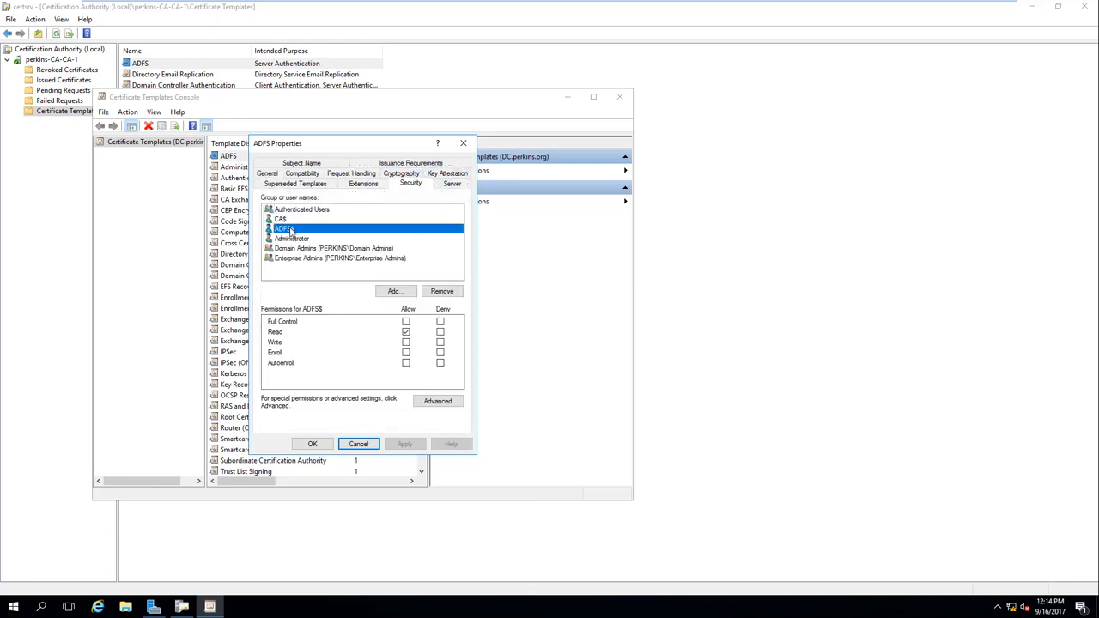
{"action": "left_click", "coordinate": [406, 342]}
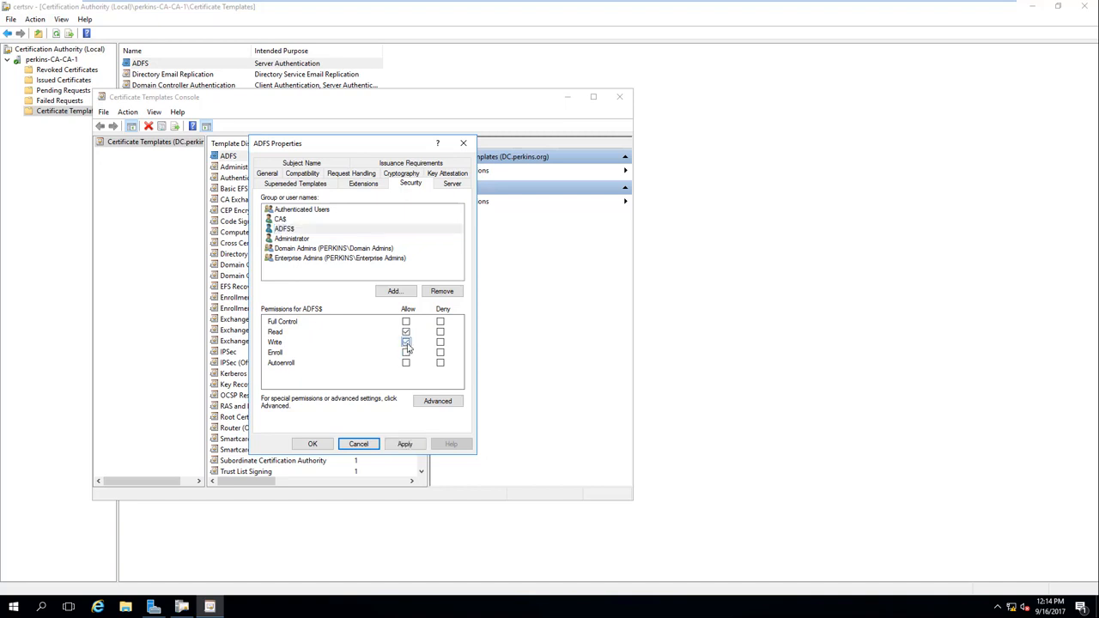
{"action": "left_click", "coordinate": [406, 353]}
{"action": "left_click", "coordinate": [412, 446]}
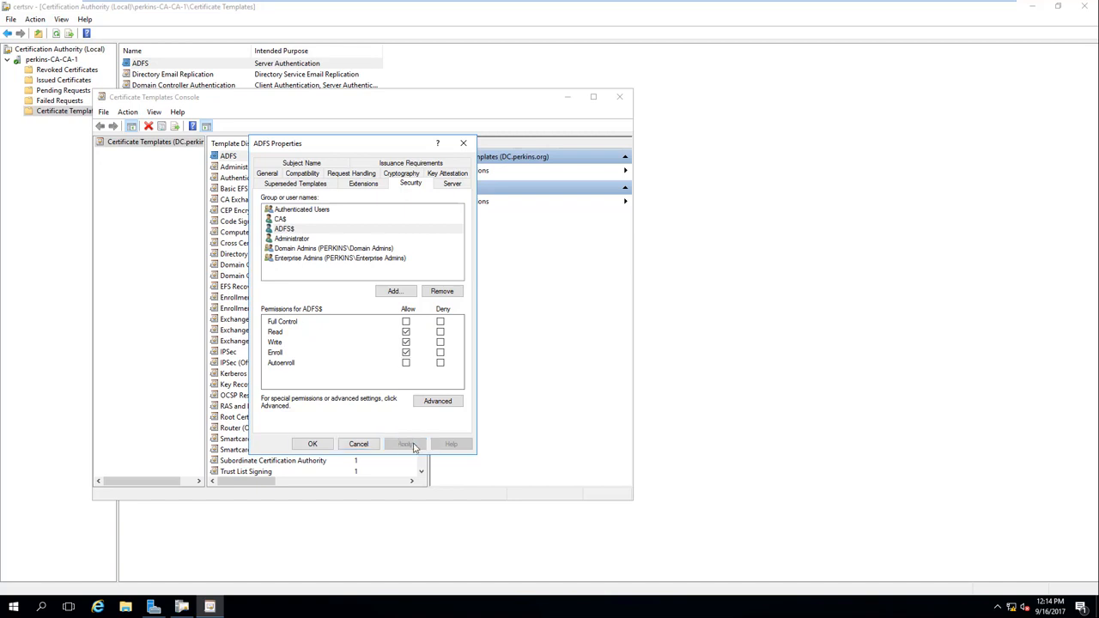
{"action": "left_click", "coordinate": [314, 444]}
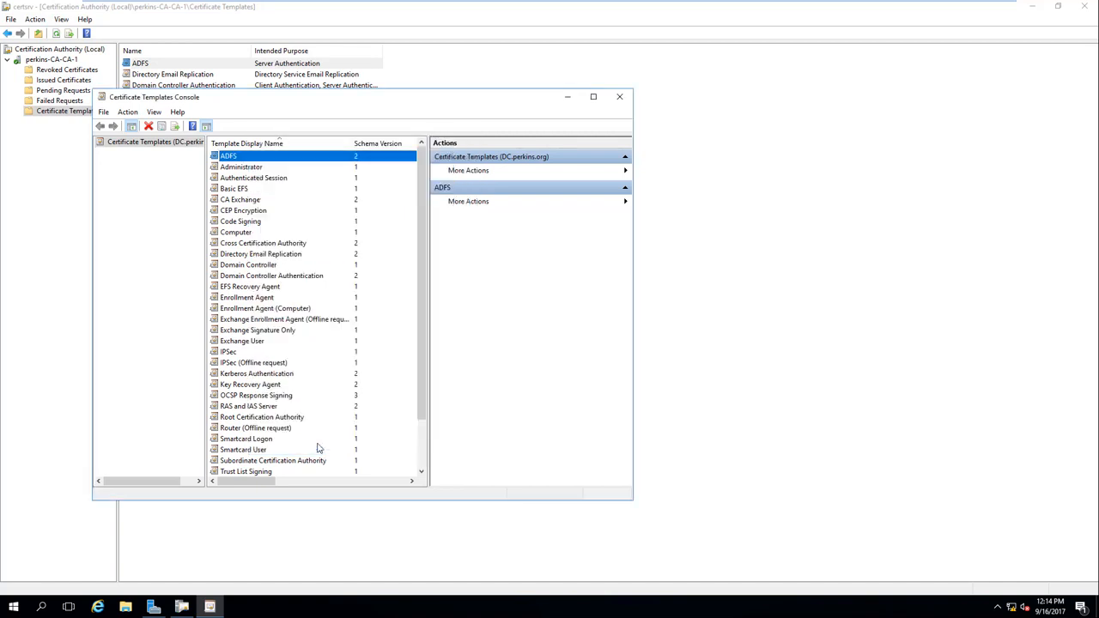
Step: Close the templates console and delete the ADFS template from the CA
{"action": "left_click", "coordinate": [620, 97]}
{"action": "right_click", "coordinate": [279, 67]}
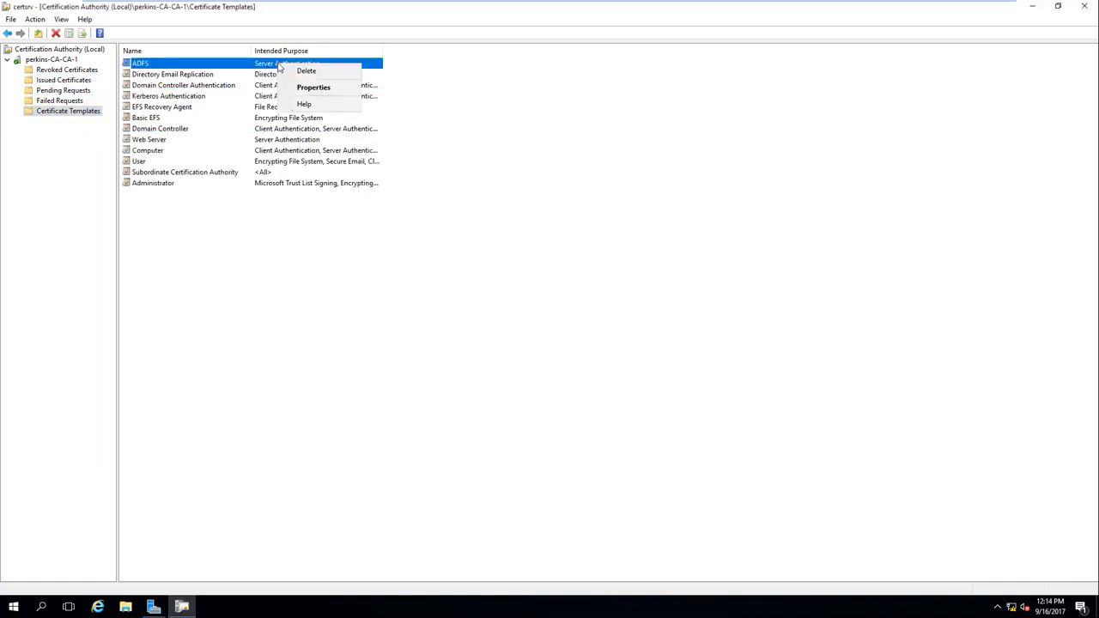
{"action": "left_click", "coordinate": [304, 72]}
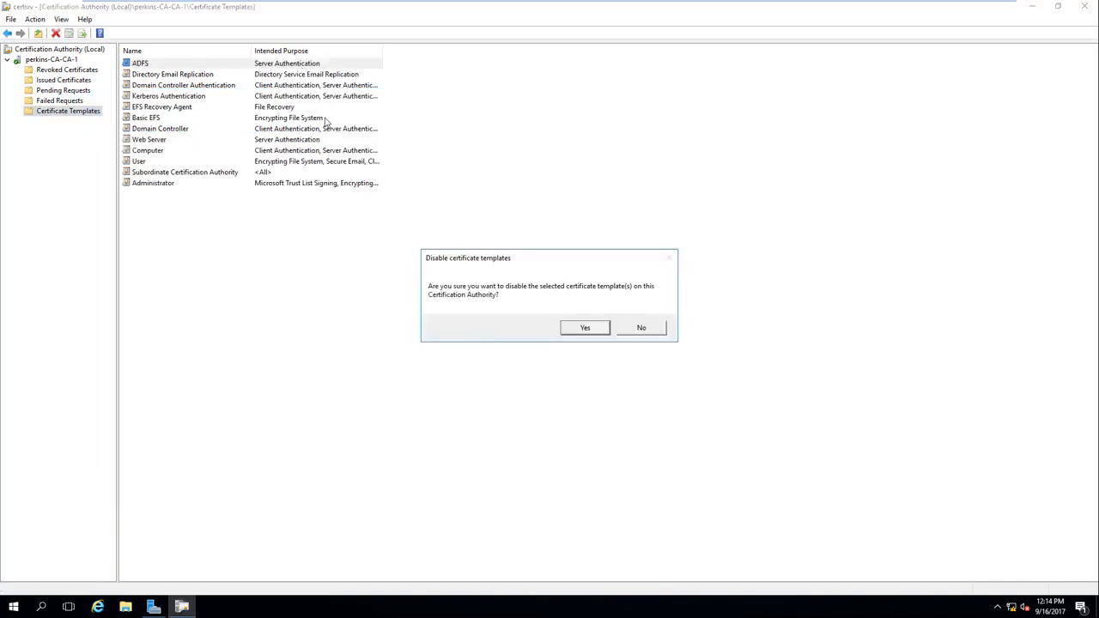
{"action": "left_click", "coordinate": [584, 328]}
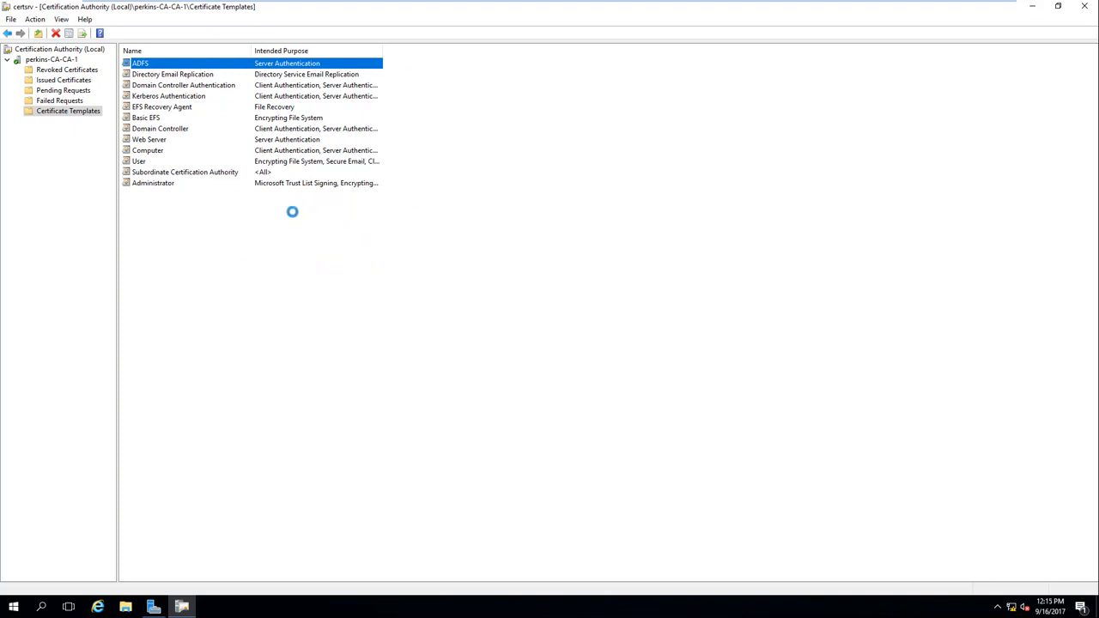
Step: Re-add ADFS as a Certificate Template to Issue
{"action": "right_click", "coordinate": [70, 115]}
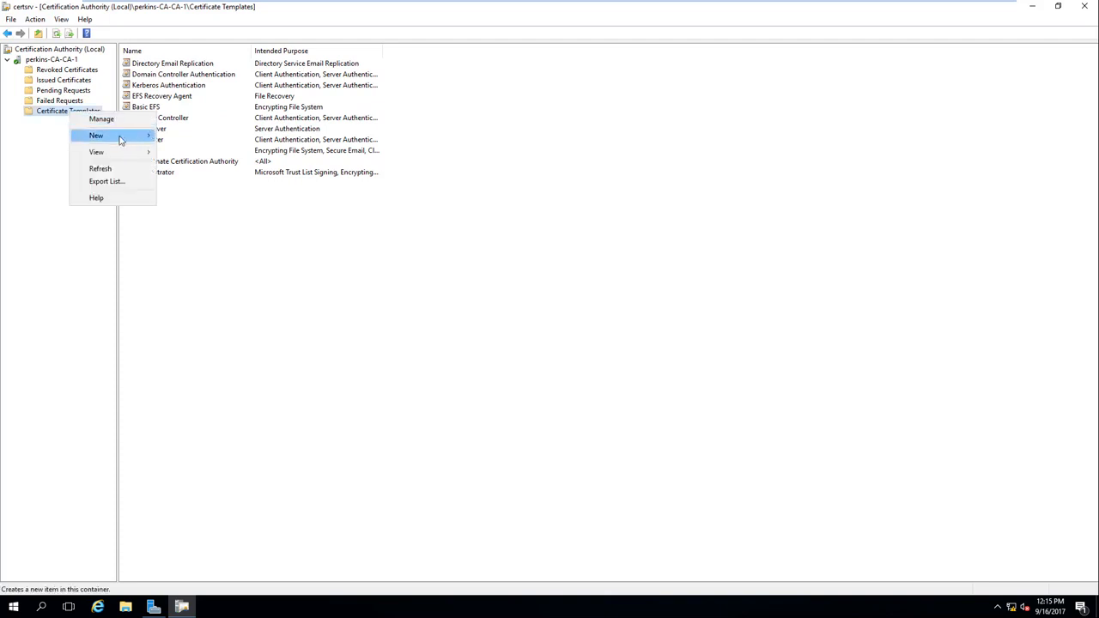
{"action": "mouse_move", "coordinate": [120, 140]}
{"action": "left_click", "coordinate": [244, 137]}
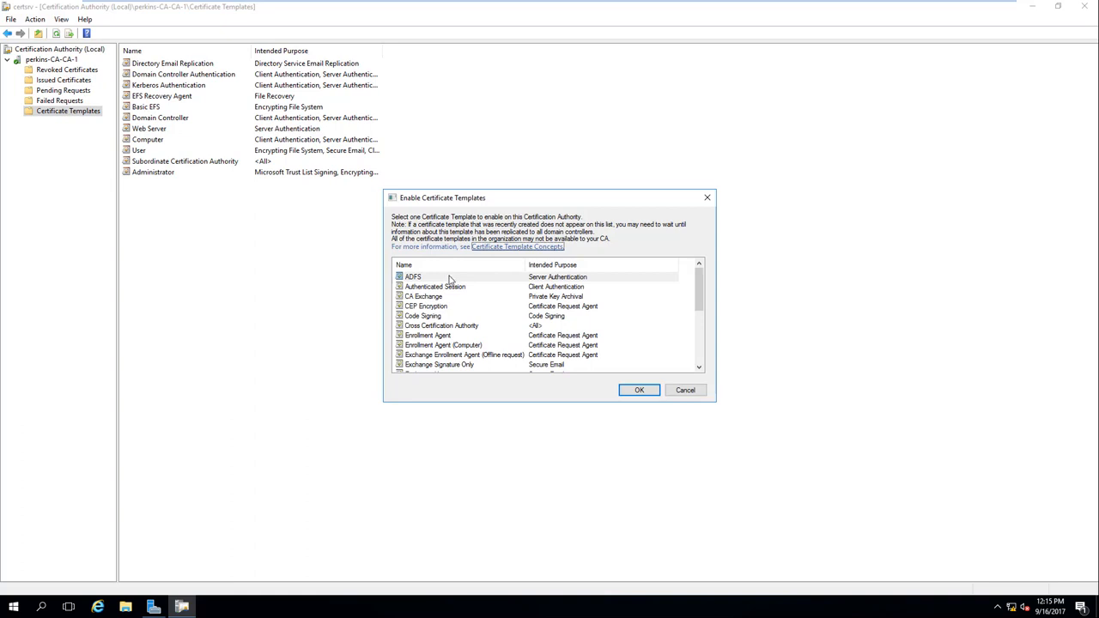
{"action": "left_click", "coordinate": [448, 277]}
{"action": "left_click", "coordinate": [636, 393]}
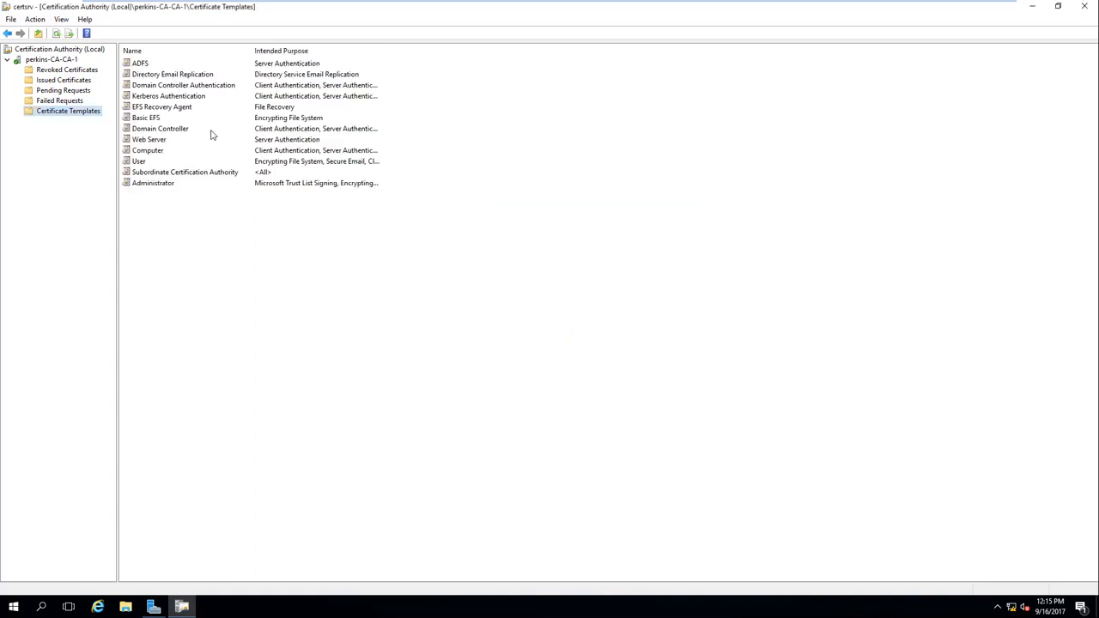
Step: On the ADFS VM, refresh stores and request a new Personal certificate via Active Directory Enrollment Policy
{"action": "mouse_move", "coordinate": [854, 2]}
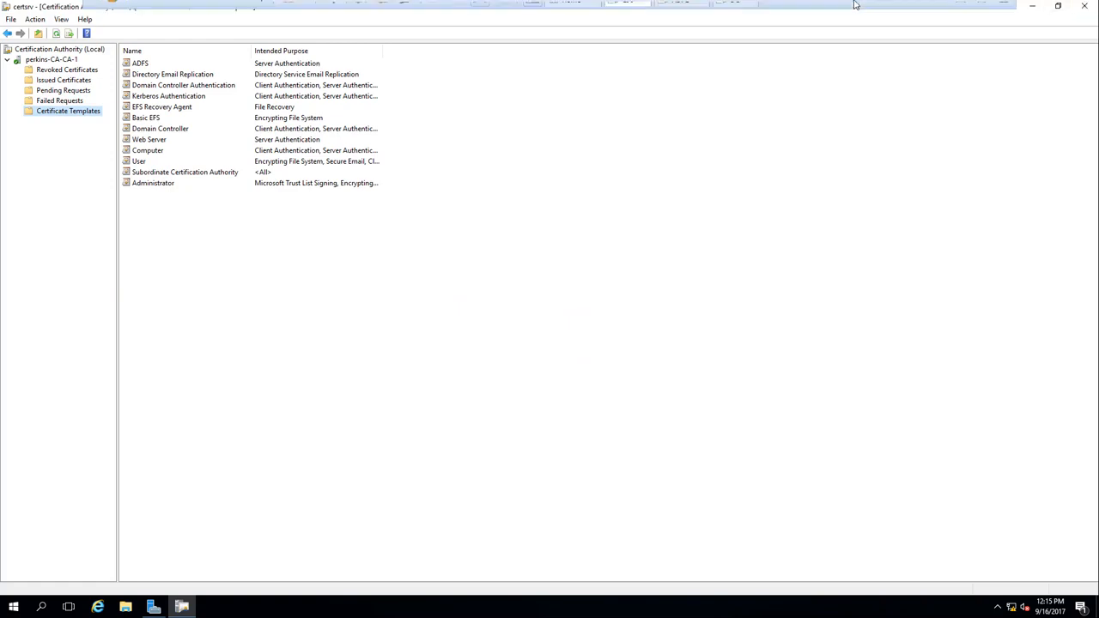
{"action": "left_click", "coordinate": [683, 12]}
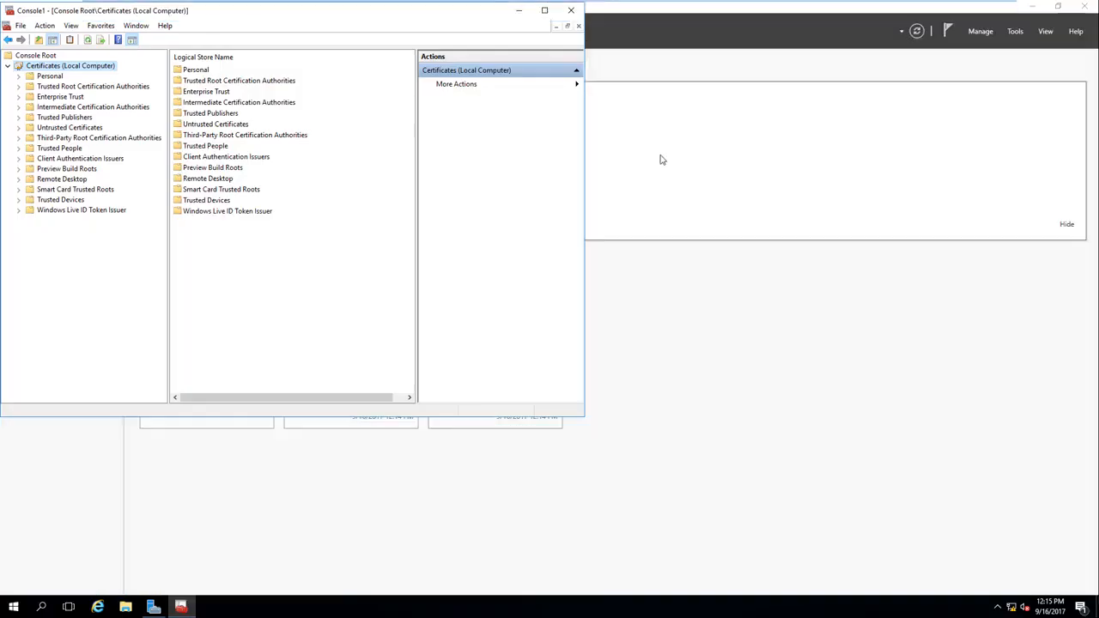
{"action": "left_click", "coordinate": [89, 41]}
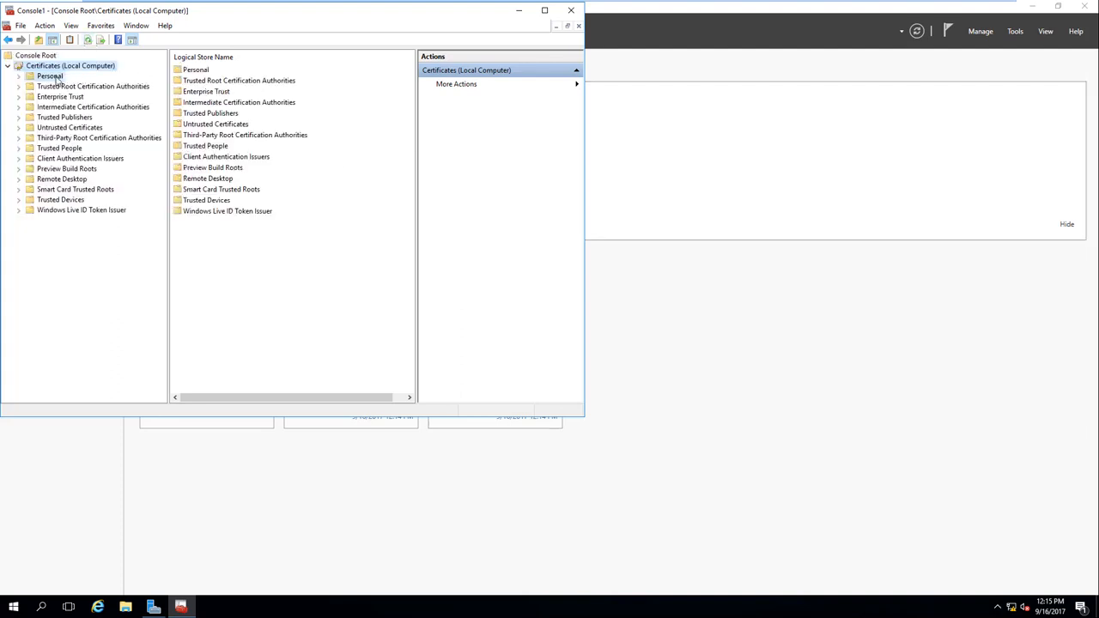
{"action": "right_click", "coordinate": [49, 77]}
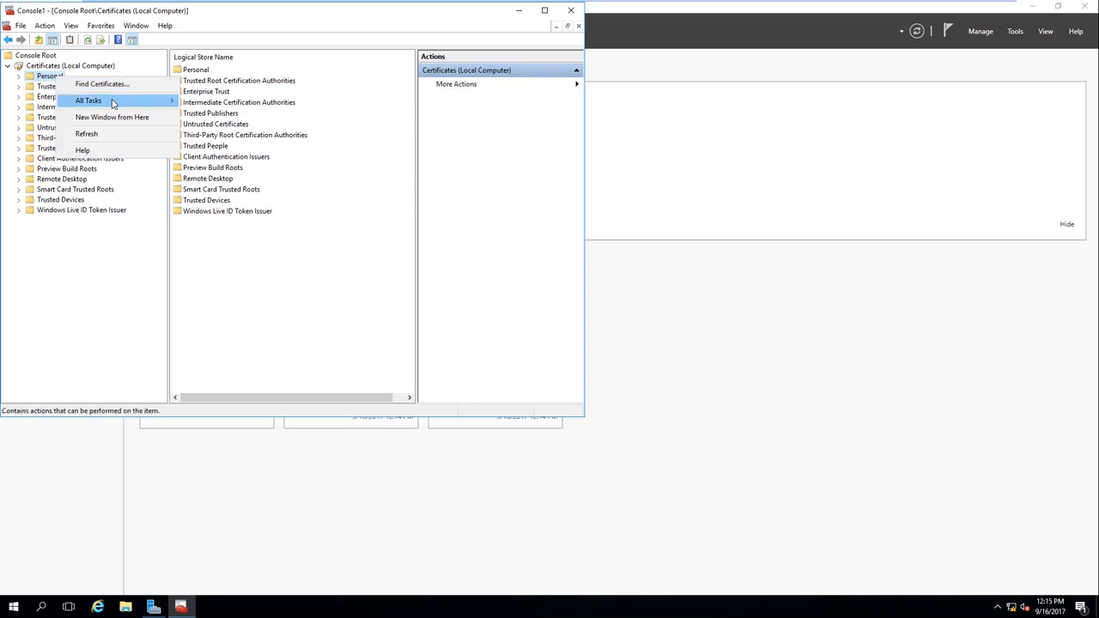
{"action": "mouse_move", "coordinate": [112, 101]}
{"action": "left_click", "coordinate": [236, 118]}
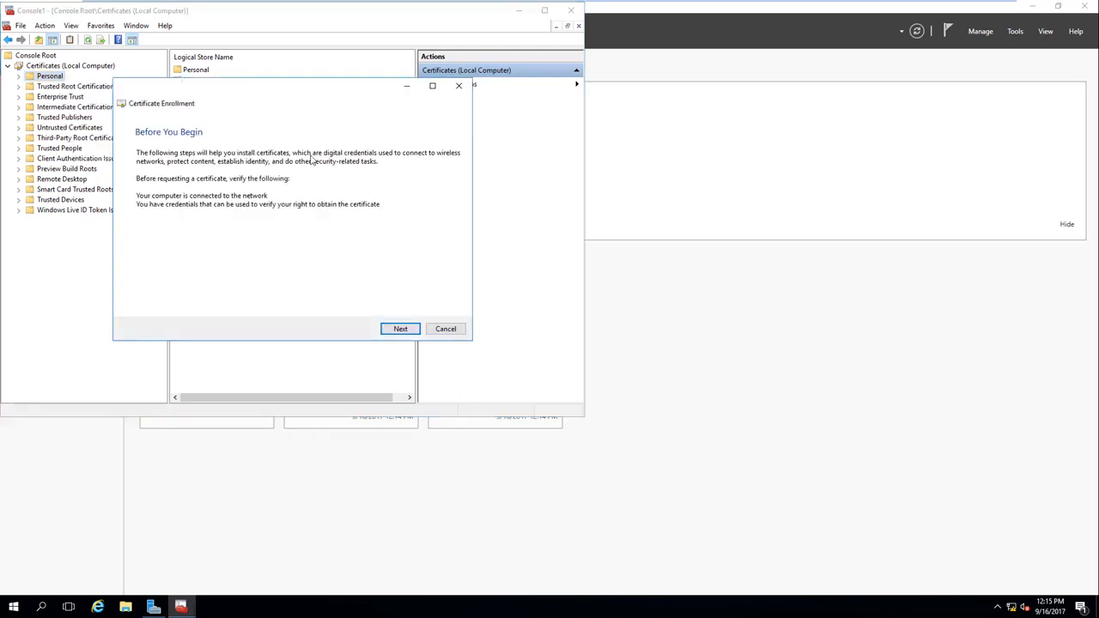
{"action": "left_click", "coordinate": [400, 331]}
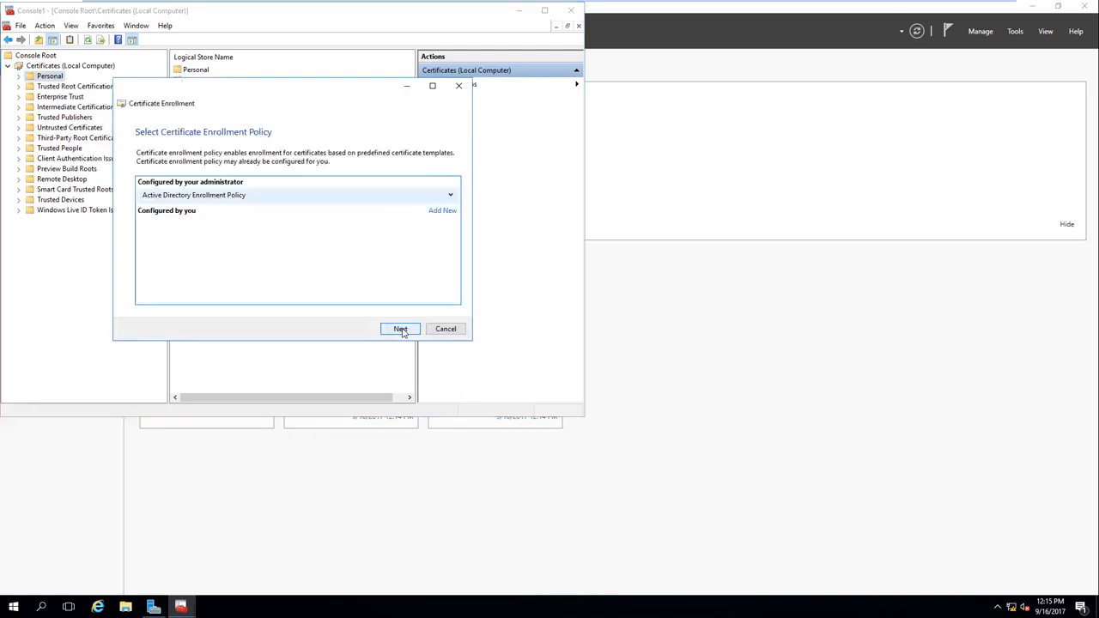
{"action": "left_click", "coordinate": [401, 331]}
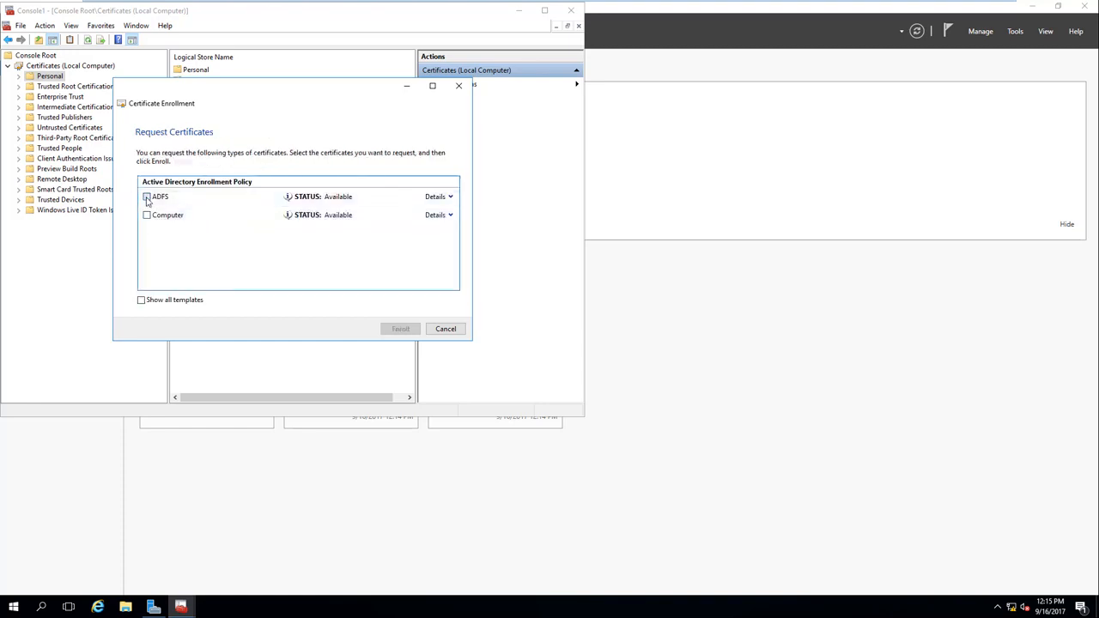
Step: Enroll for the ADFS certificate and finish
{"action": "left_click", "coordinate": [146, 198]}
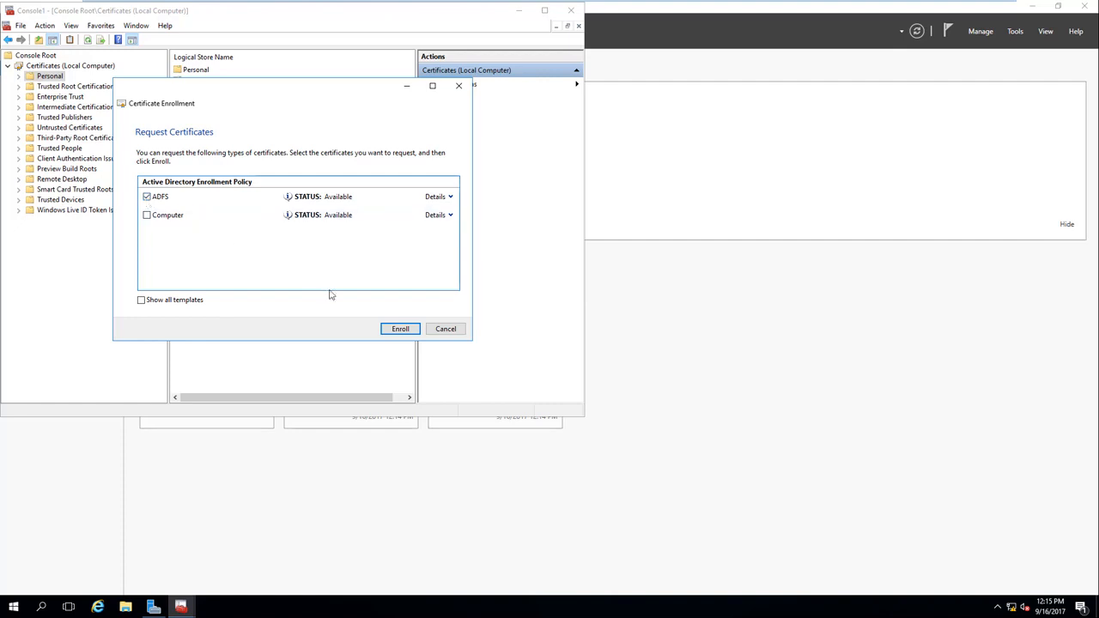
{"action": "left_click", "coordinate": [401, 329]}
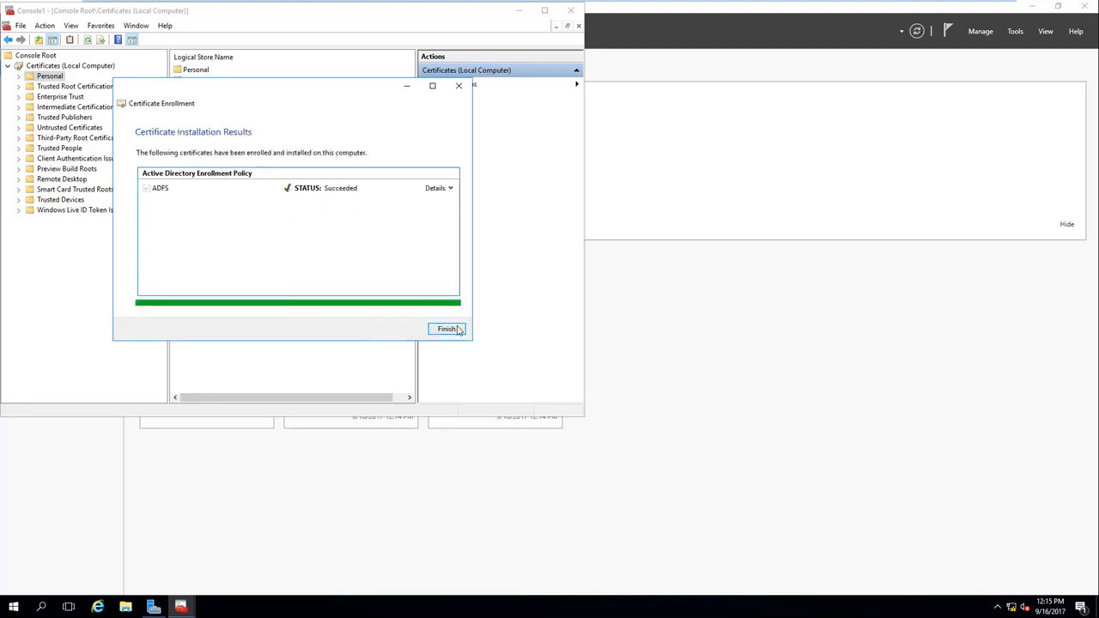
{"action": "left_click", "coordinate": [447, 330]}
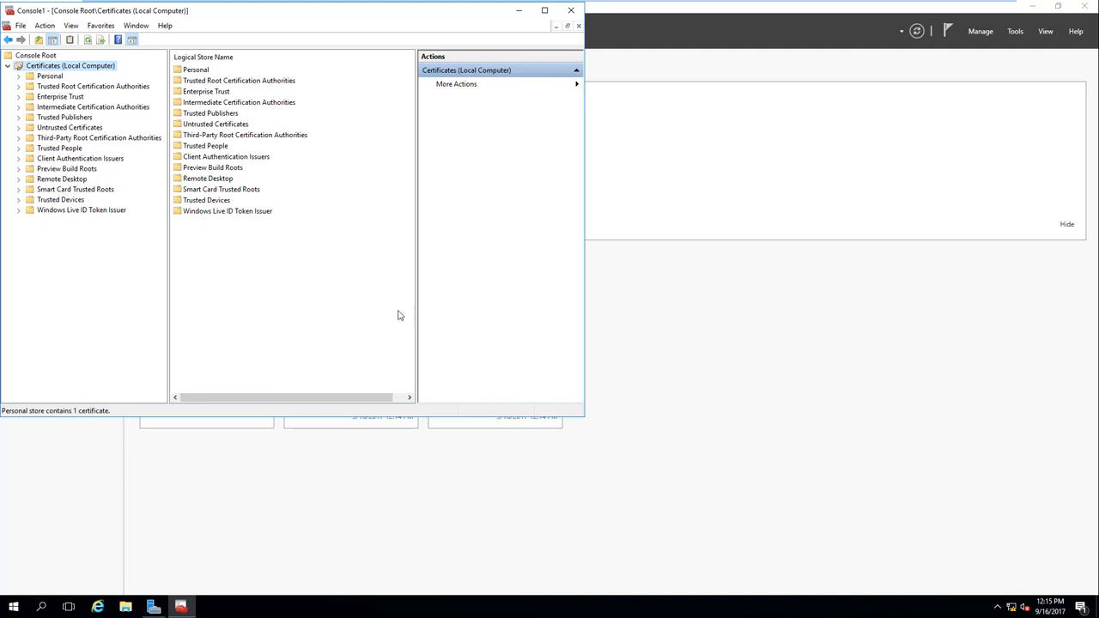
Step: Expand Personal > Certificates and widen the certificate list columns
{"action": "left_click", "coordinate": [50, 77]}
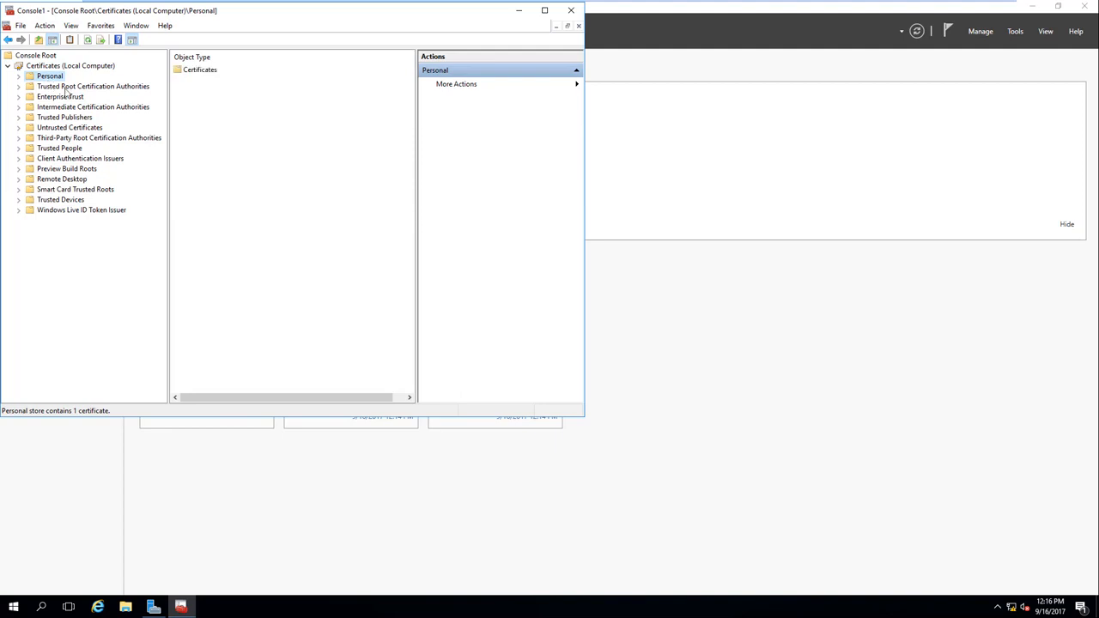
{"action": "left_click", "coordinate": [19, 77]}
{"action": "left_click", "coordinate": [54, 88]}
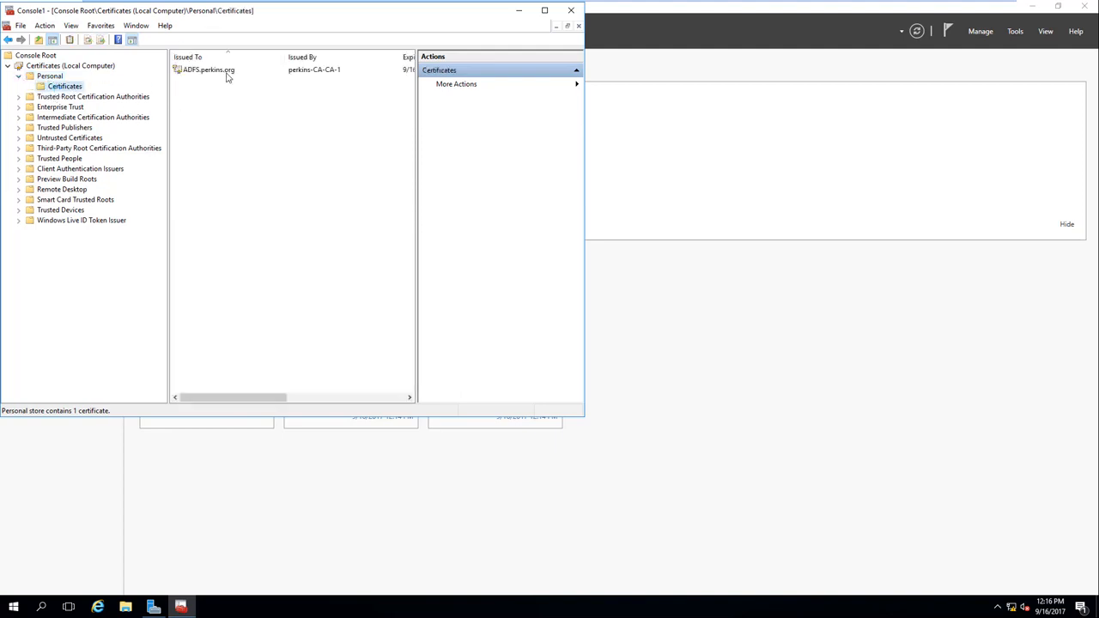
{"action": "left_click_drag", "start_coordinate": [417, 123], "coordinate": [487, 129]}
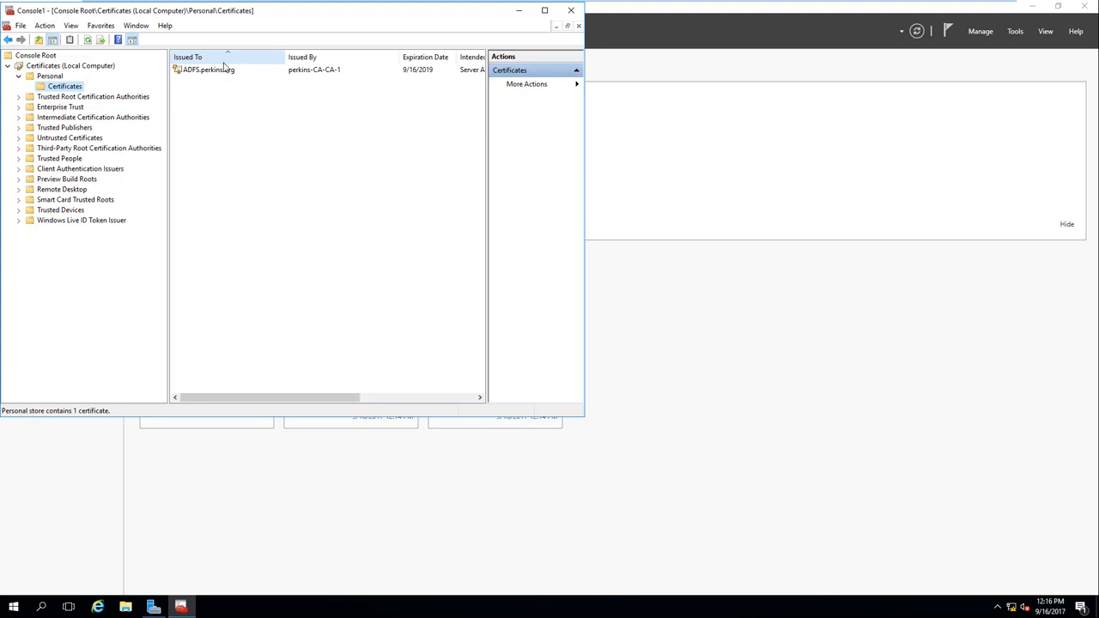
Step: Open the ADFS.perkins.org certificate's Details and start the Certificate Export Wizard with Copy to File
{"action": "left_click", "coordinate": [223, 73]}
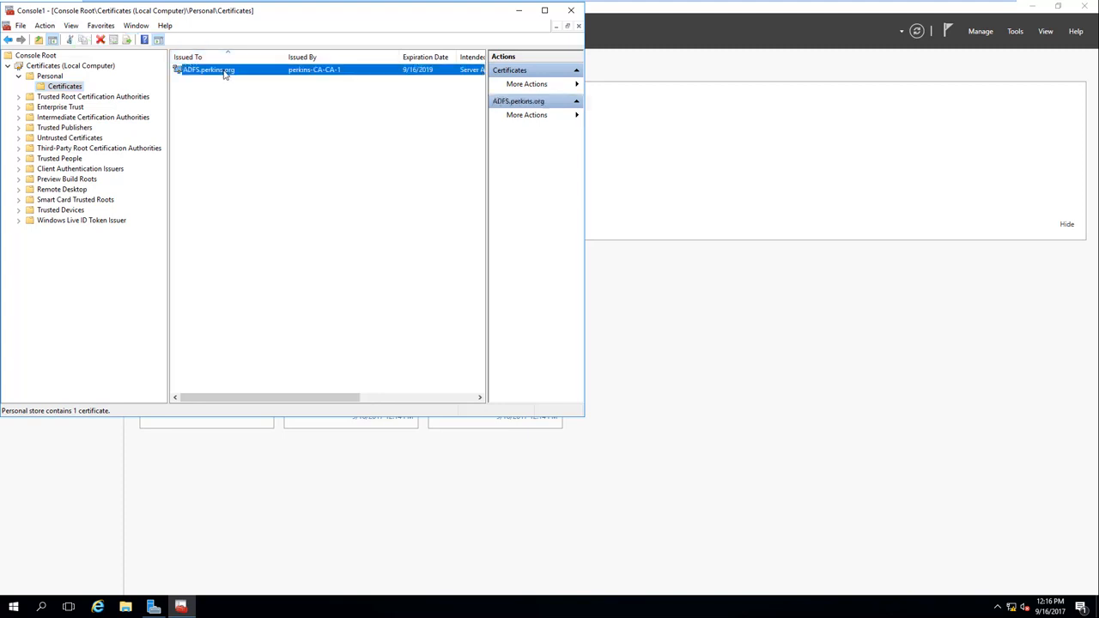
{"action": "double_click", "coordinate": [223, 73]}
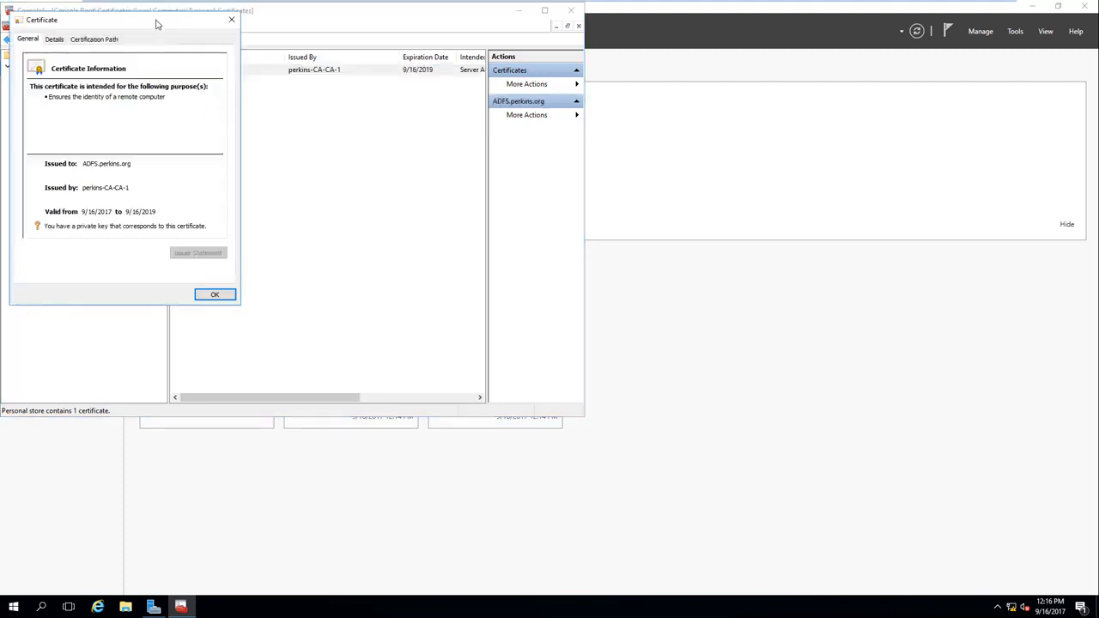
{"action": "left_click_drag", "start_coordinate": [157, 24], "coordinate": [427, 47]}
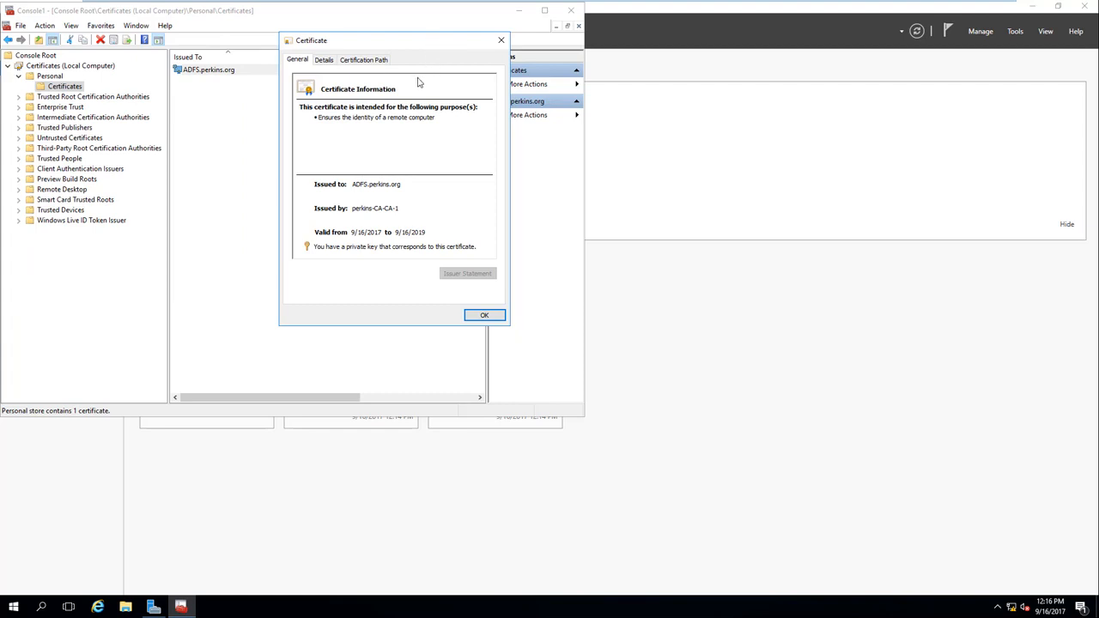
{"action": "left_click", "coordinate": [327, 62]}
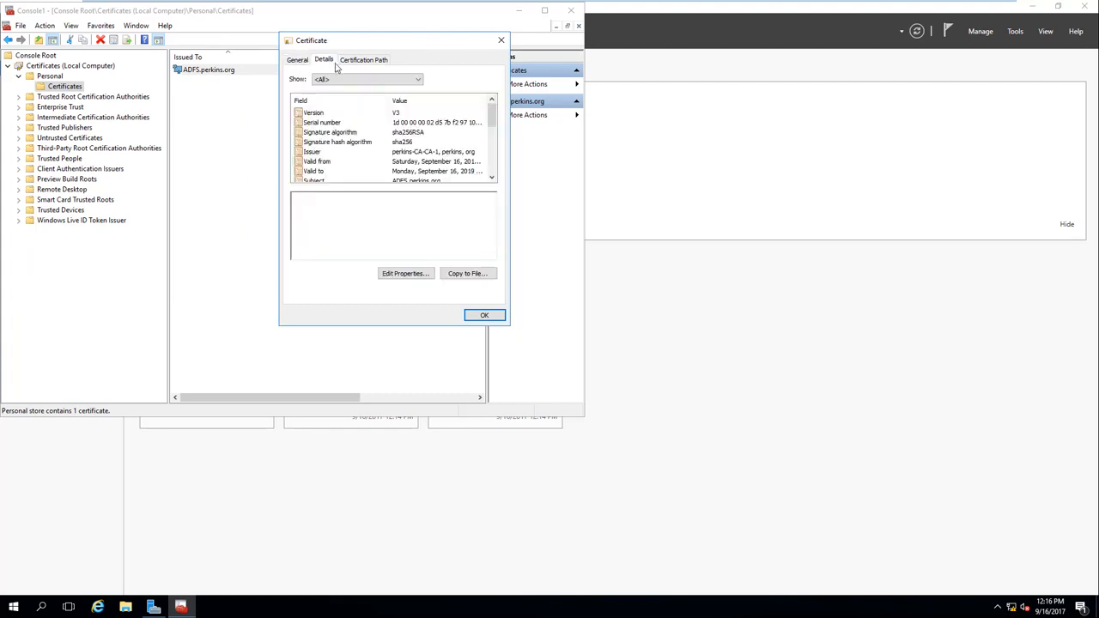
{"action": "left_click", "coordinate": [477, 274]}
{"action": "left_click", "coordinate": [483, 320]}
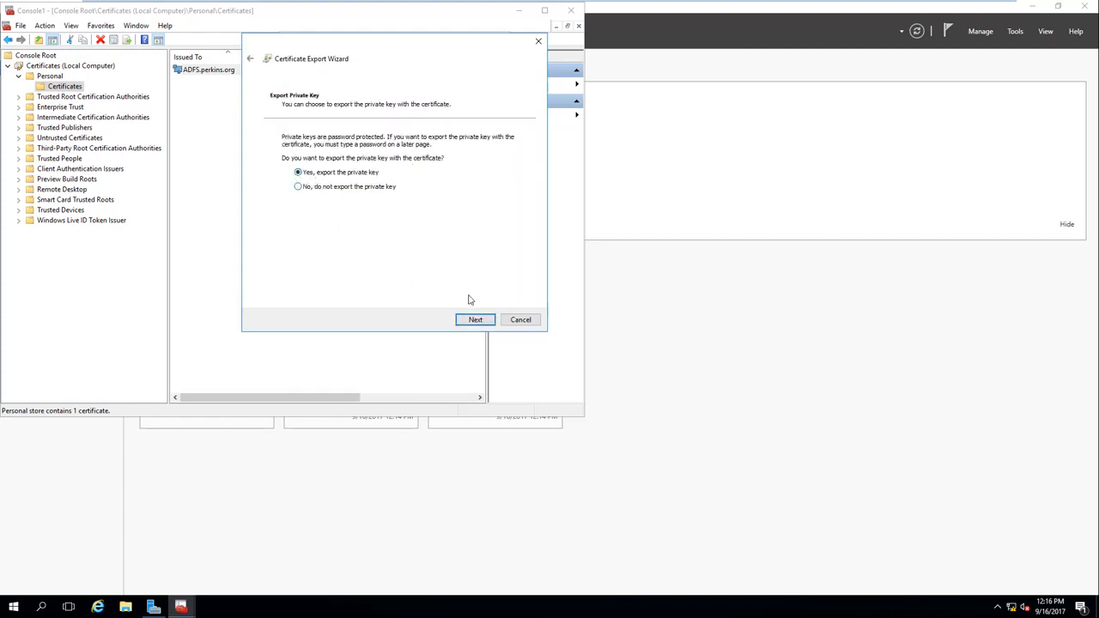
Step: Export the private key in the default format, protected by a password
{"action": "left_click", "coordinate": [478, 321]}
{"action": "left_click", "coordinate": [477, 321]}
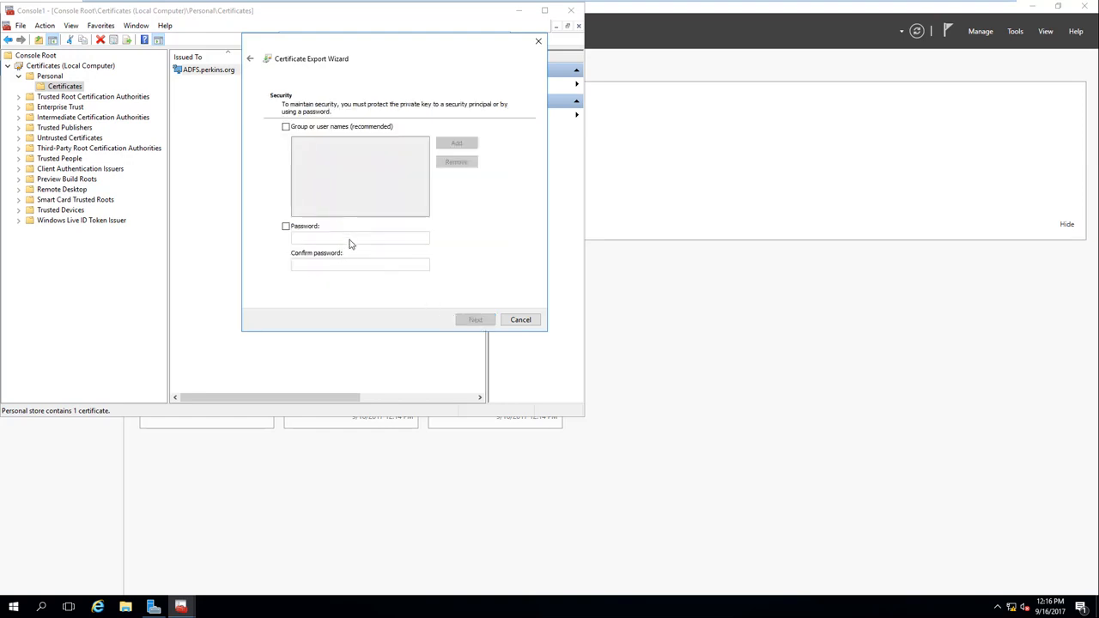
{"action": "left_click", "coordinate": [286, 225]}
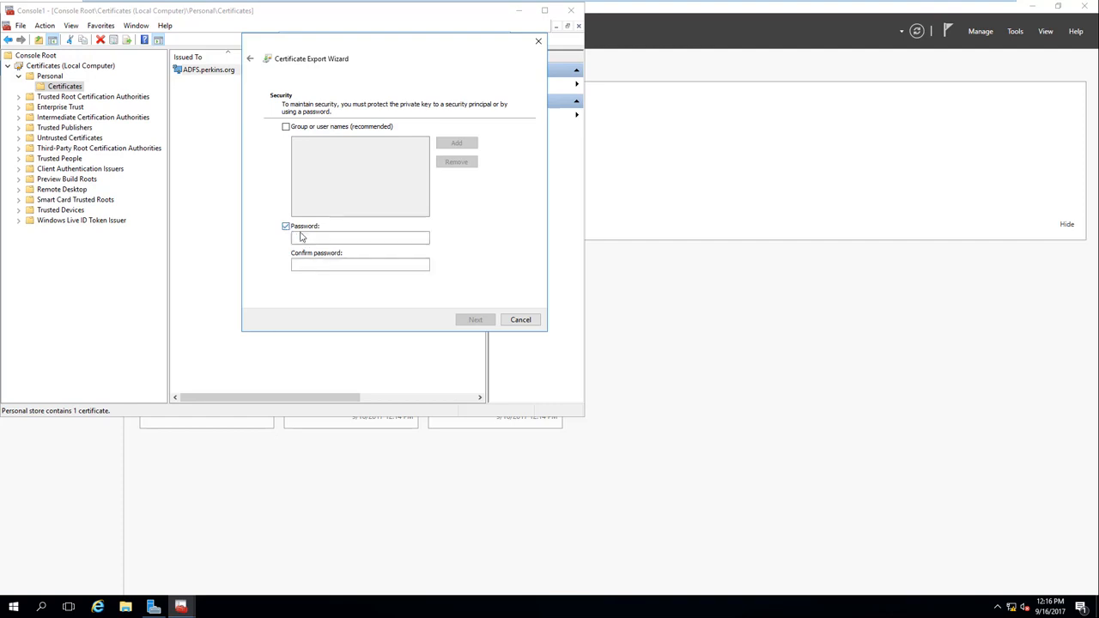
{"action": "left_click", "coordinate": [307, 237]}
{"action": "type", "text": "P@"}
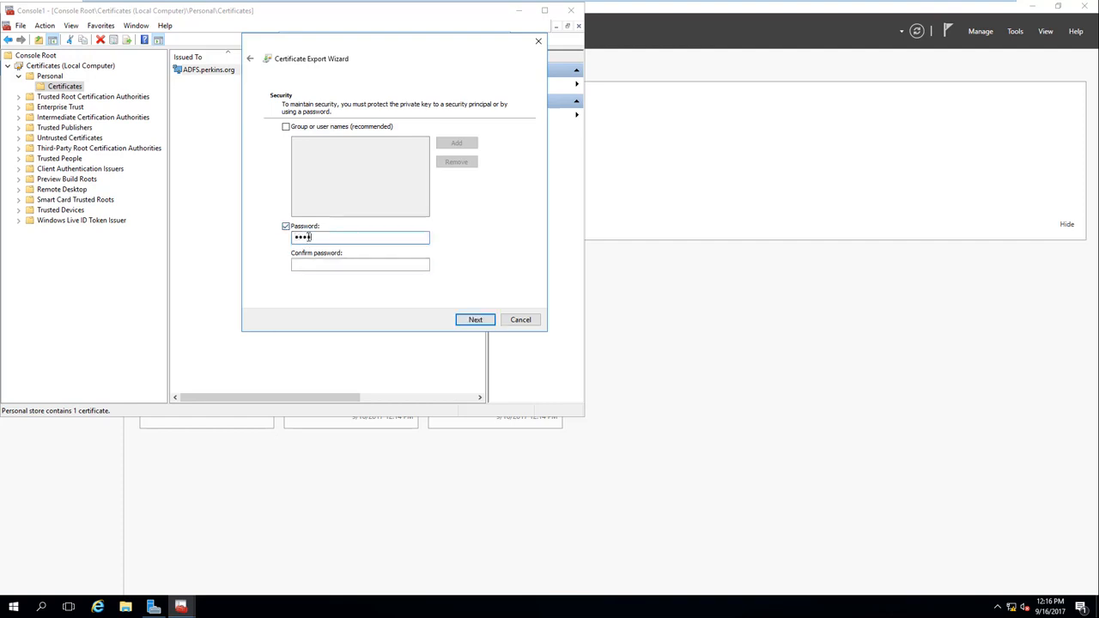
{"action": "key", "text": "Tab"}
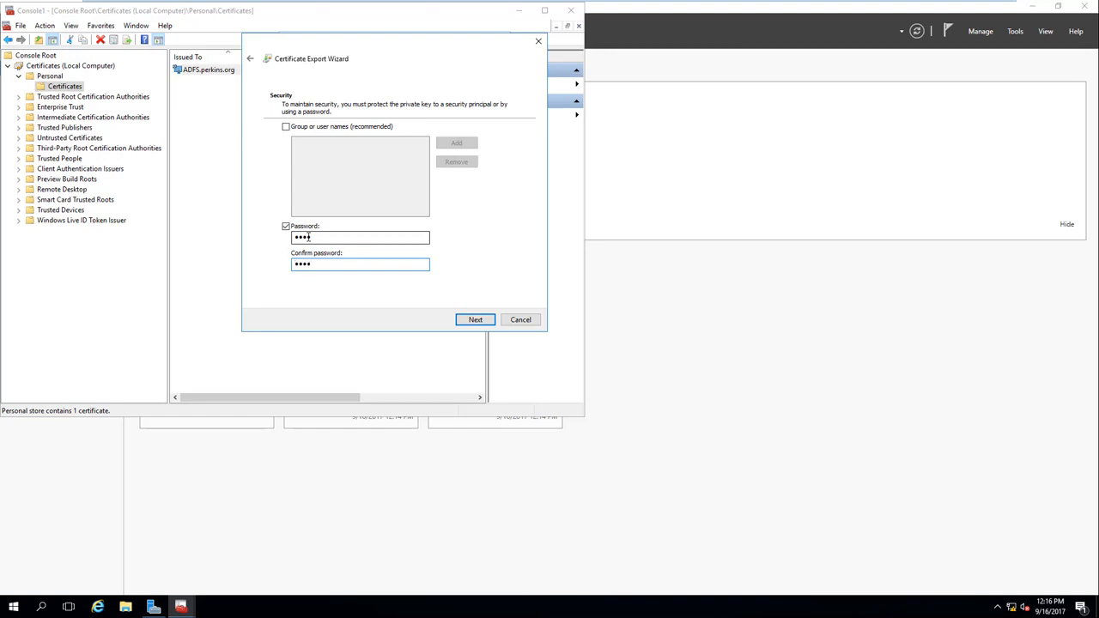
{"action": "left_click", "coordinate": [474, 320]}
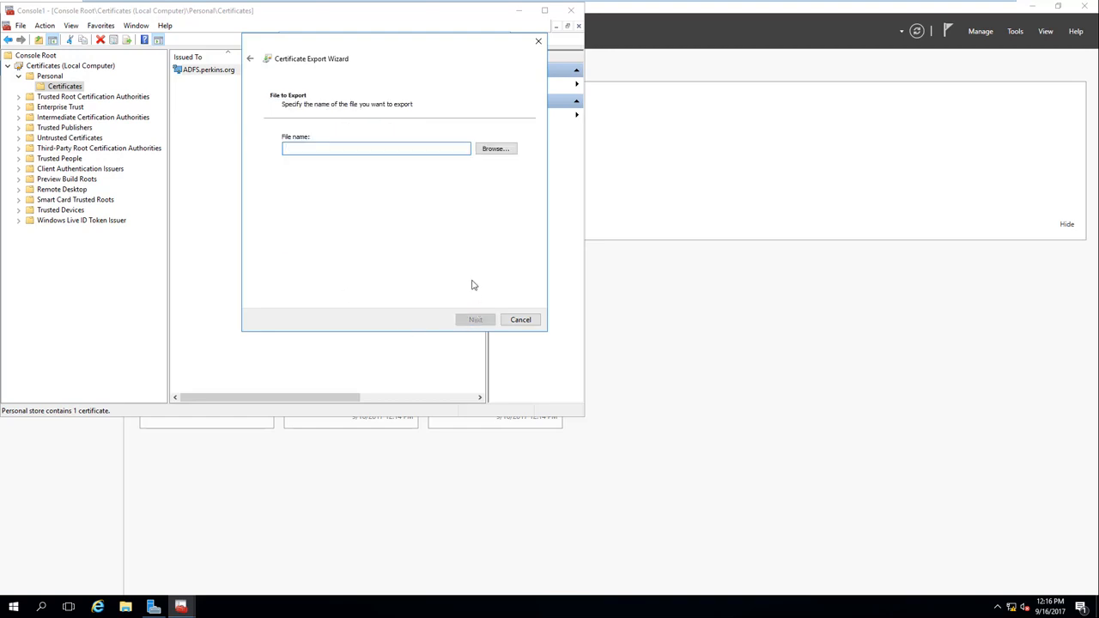
Step: Save the export as adfs.pfx on the Desktop, finish, and close the certificate dialogs
{"action": "left_click", "coordinate": [494, 149]}
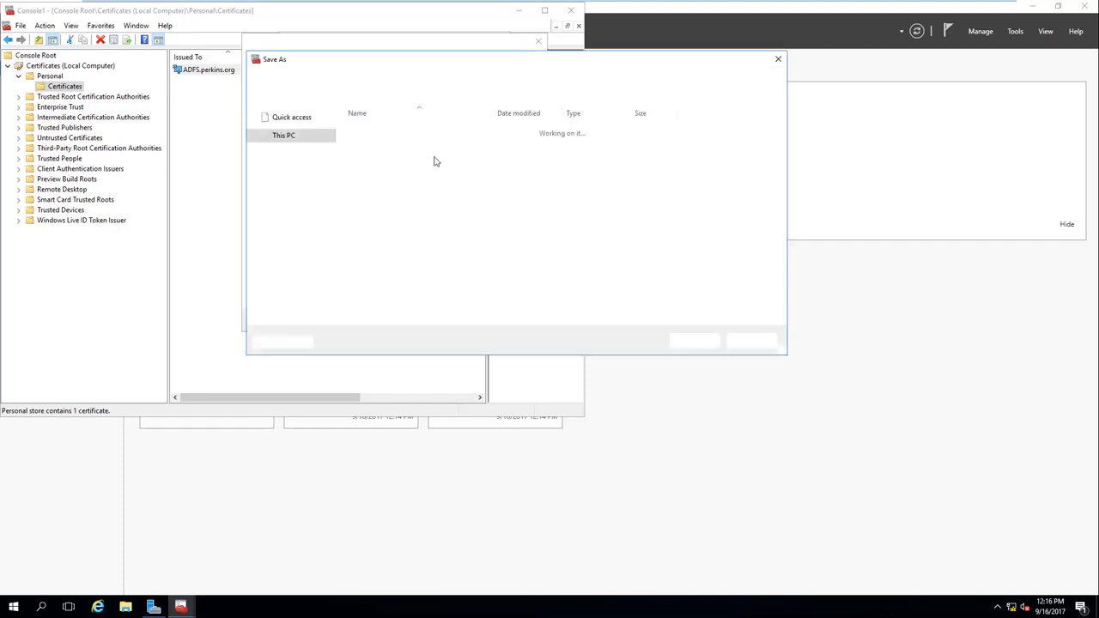
{"action": "left_click", "coordinate": [290, 137]}
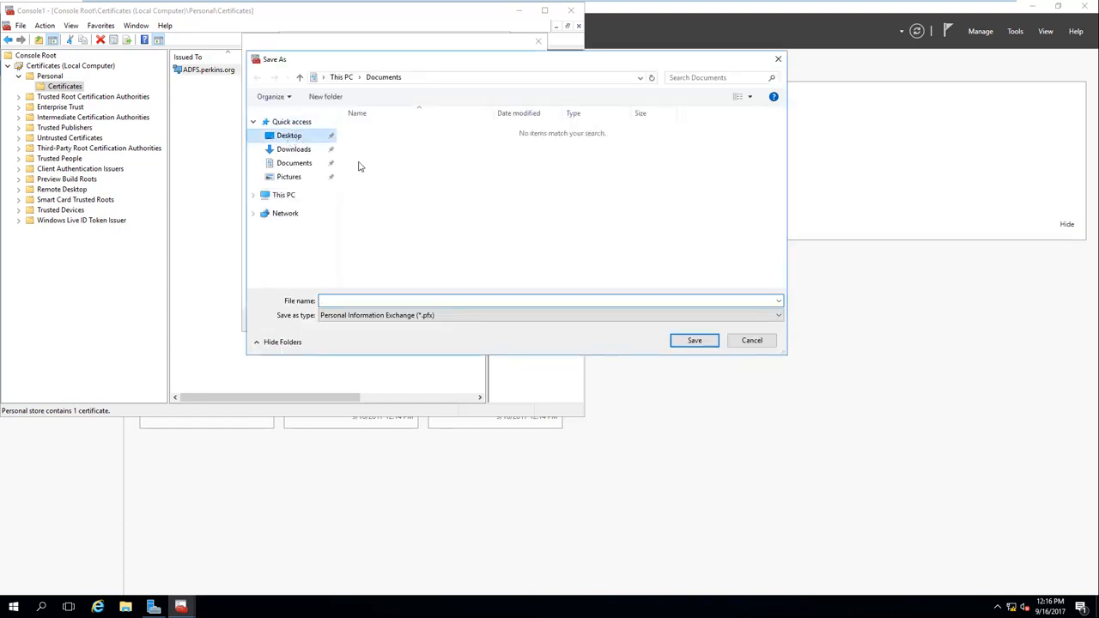
{"action": "left_click", "coordinate": [396, 300]}
{"action": "type", "text": "adfs"}
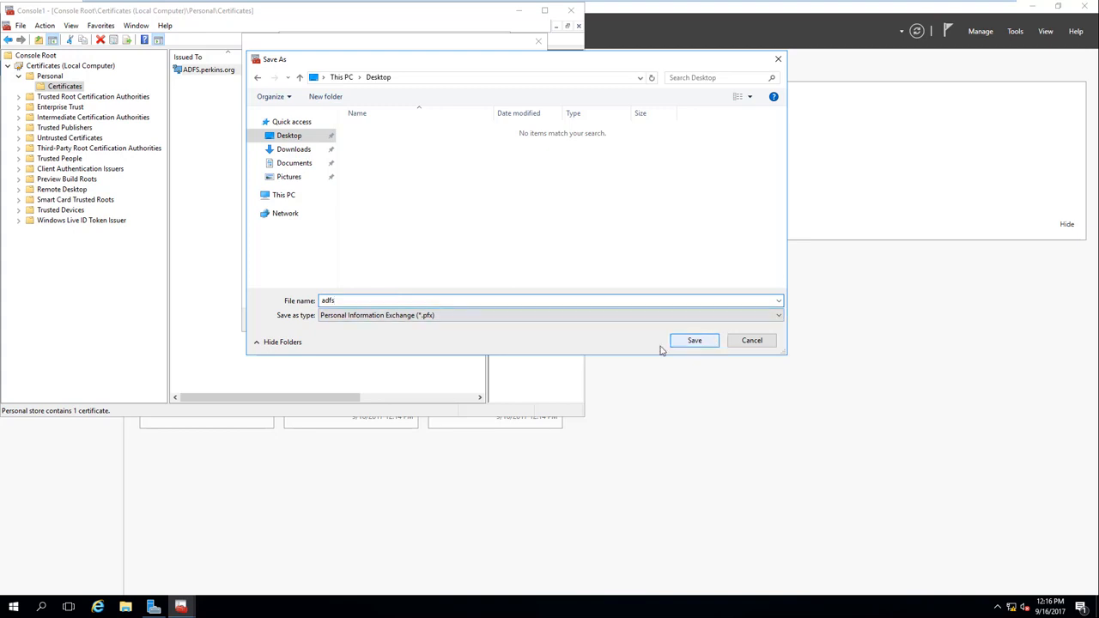
{"action": "left_click", "coordinate": [693, 341]}
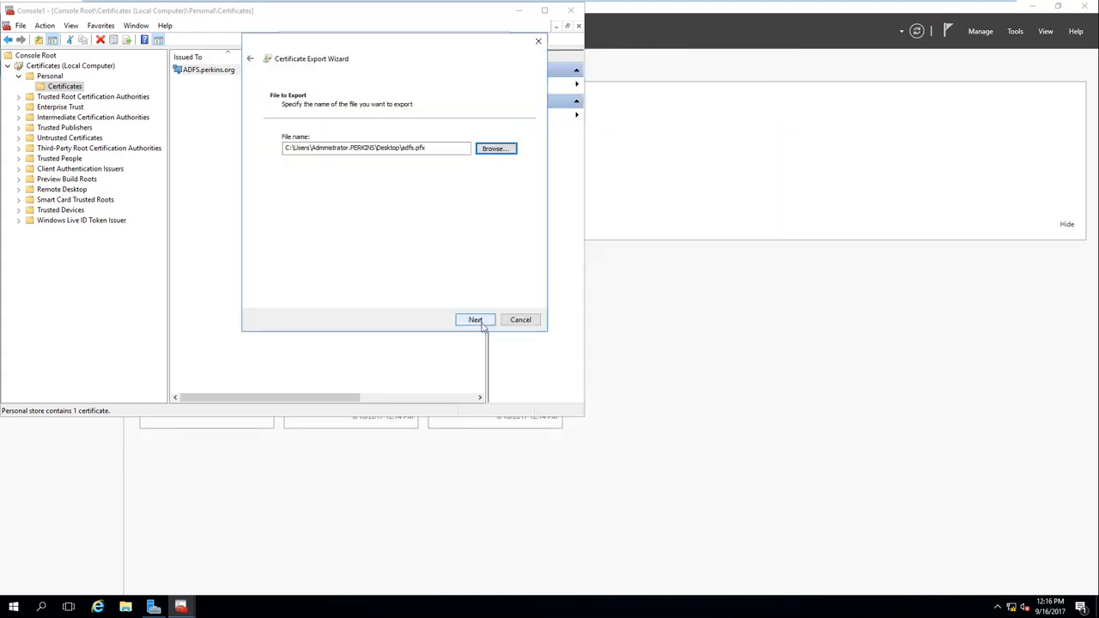
{"action": "left_click", "coordinate": [479, 322]}
{"action": "left_click", "coordinate": [481, 323]}
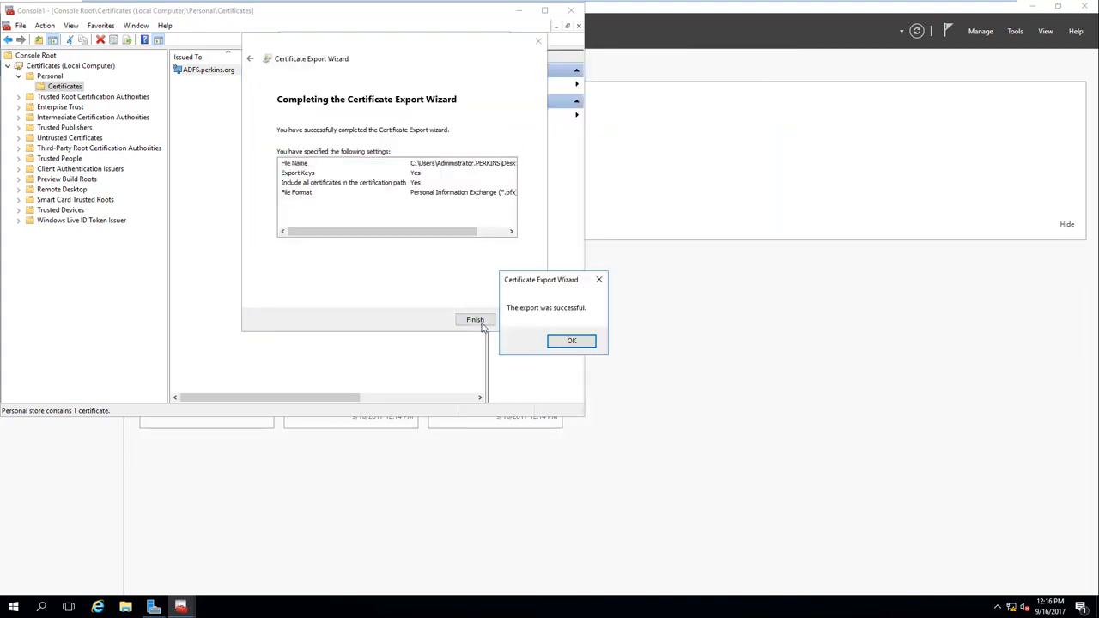
{"action": "left_click", "coordinate": [570, 340]}
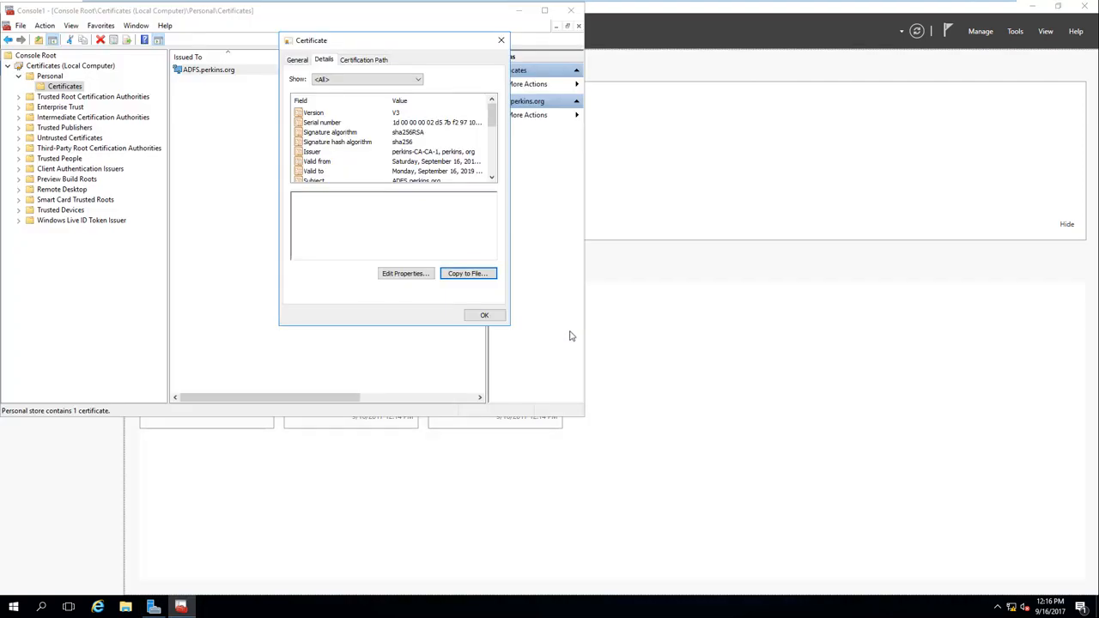
{"action": "left_click", "coordinate": [487, 315]}
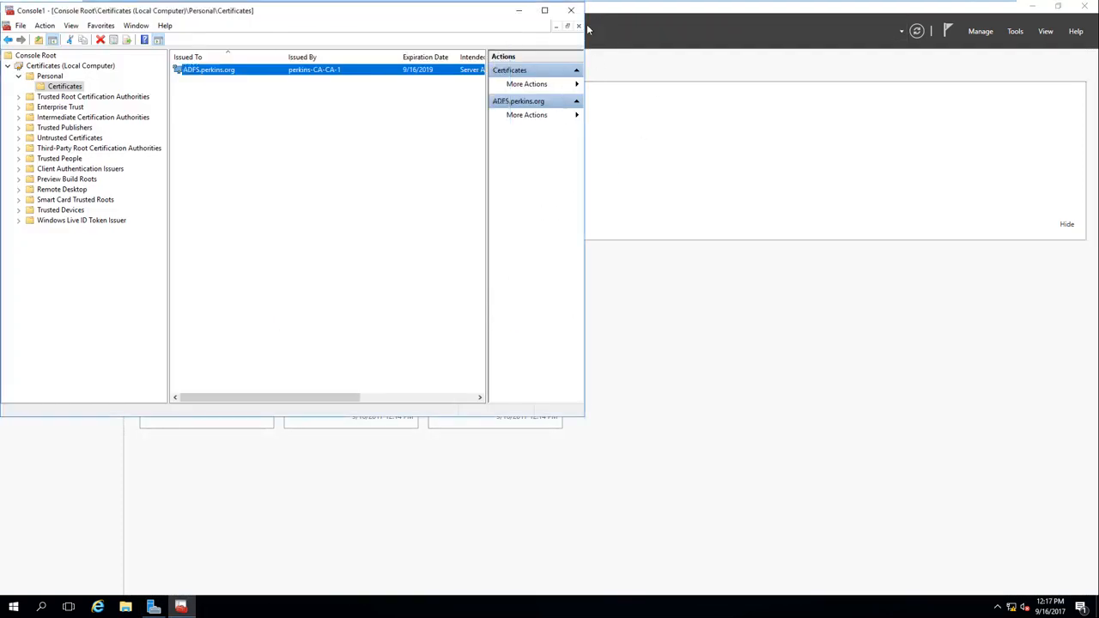
Step: Minimize the certificates console and reposition the adfs file icon on the desktop
{"action": "left_click", "coordinate": [519, 17]}
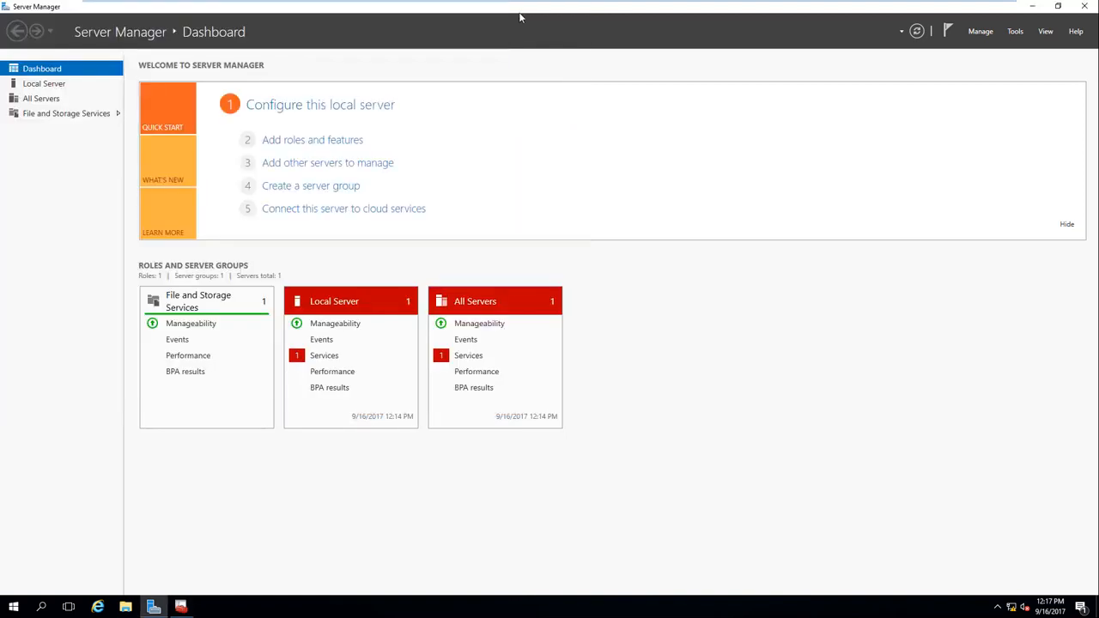
{"action": "left_click_drag", "start_coordinate": [815, 74], "coordinate": [916, 330]}
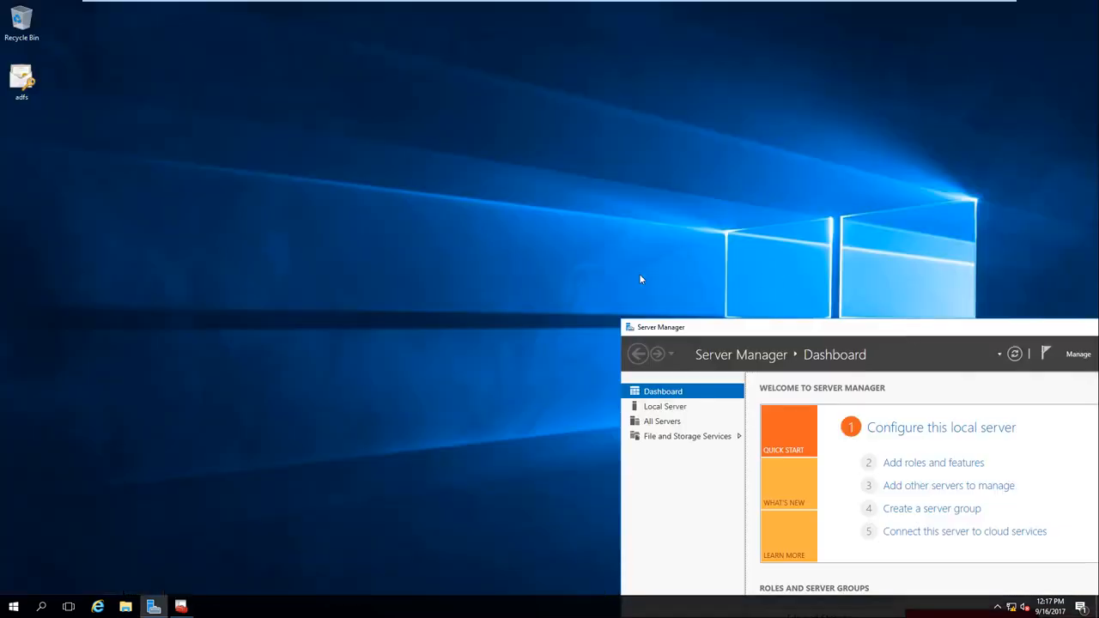
{"action": "left_click_drag", "start_coordinate": [28, 80], "coordinate": [246, 79]}
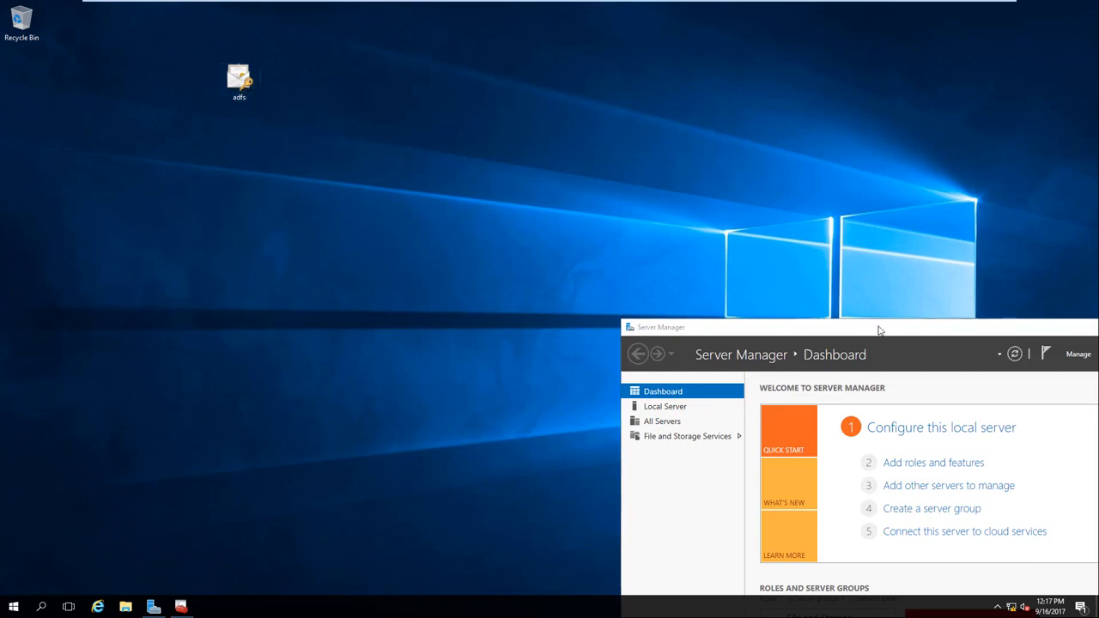
Step: Maximize Server Manager and launch the Add Roles and Features Wizard
{"action": "left_click_drag", "start_coordinate": [878, 331], "coordinate": [399, 92]}
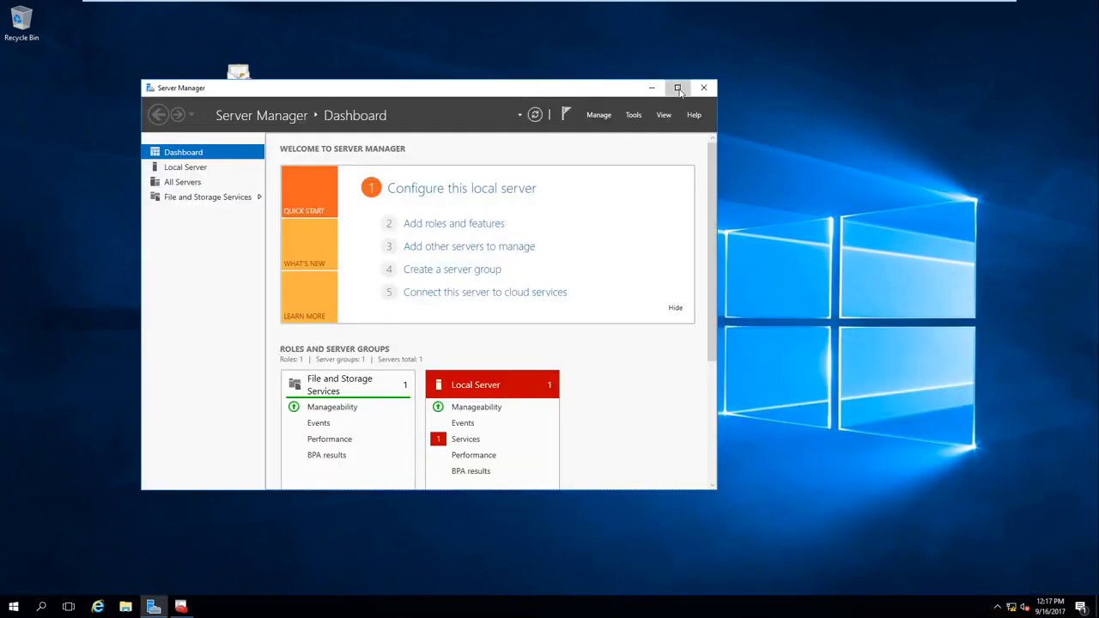
{"action": "left_click", "coordinate": [677, 88]}
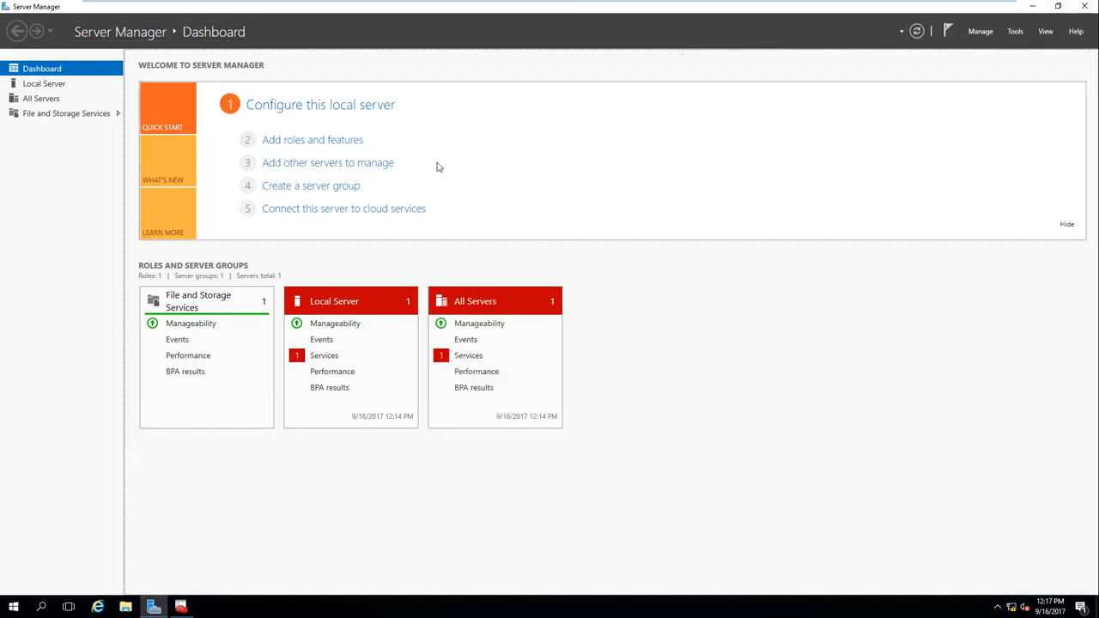
{"action": "left_click", "coordinate": [336, 141]}
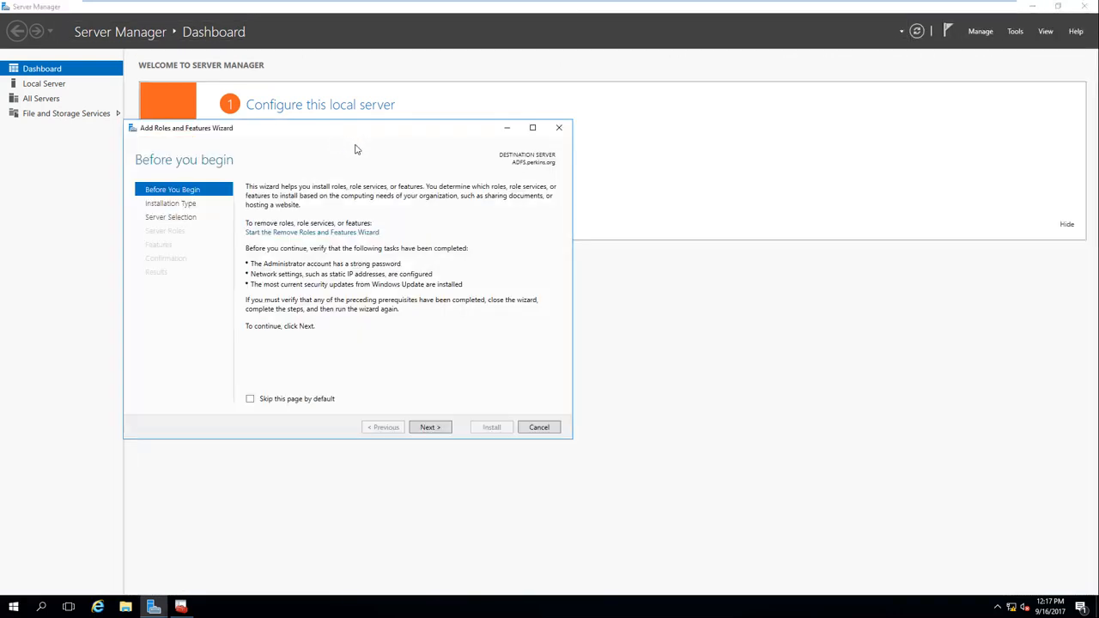
Step: Select the Active Directory Federation Services role on the local server and start installing it
{"action": "left_click", "coordinate": [431, 428]}
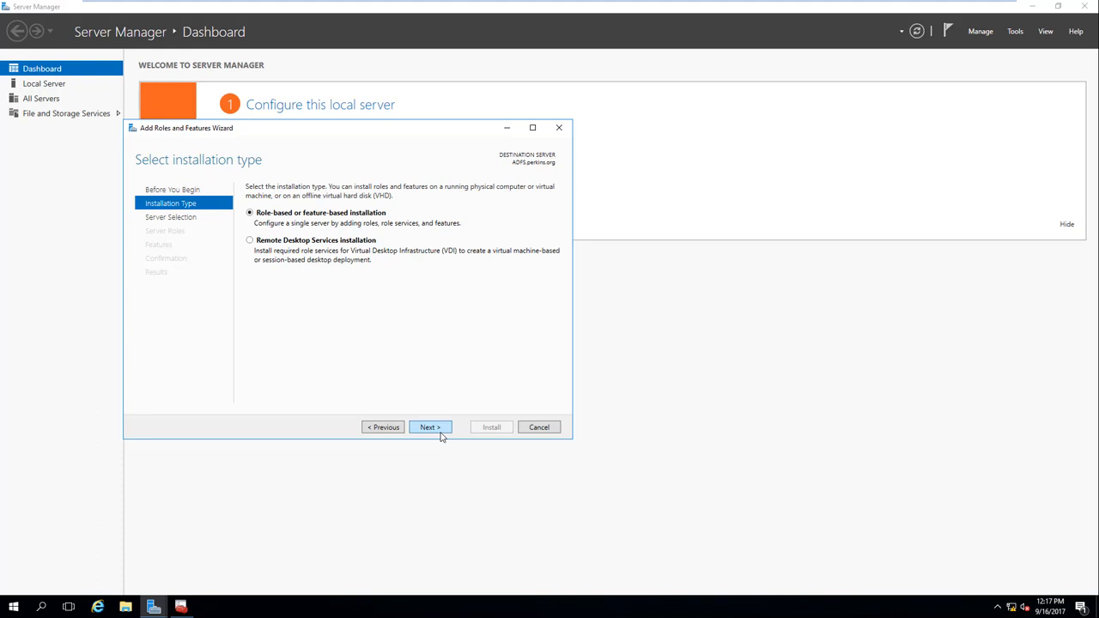
{"action": "left_click", "coordinate": [431, 428]}
{"action": "left_click", "coordinate": [431, 428]}
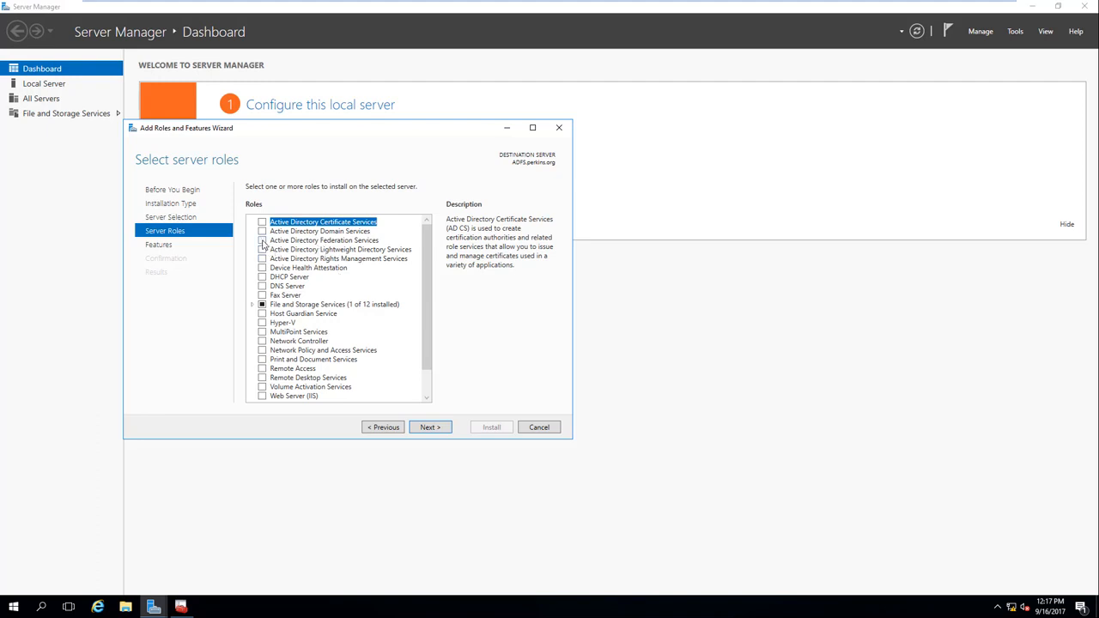
{"action": "left_click", "coordinate": [261, 241]}
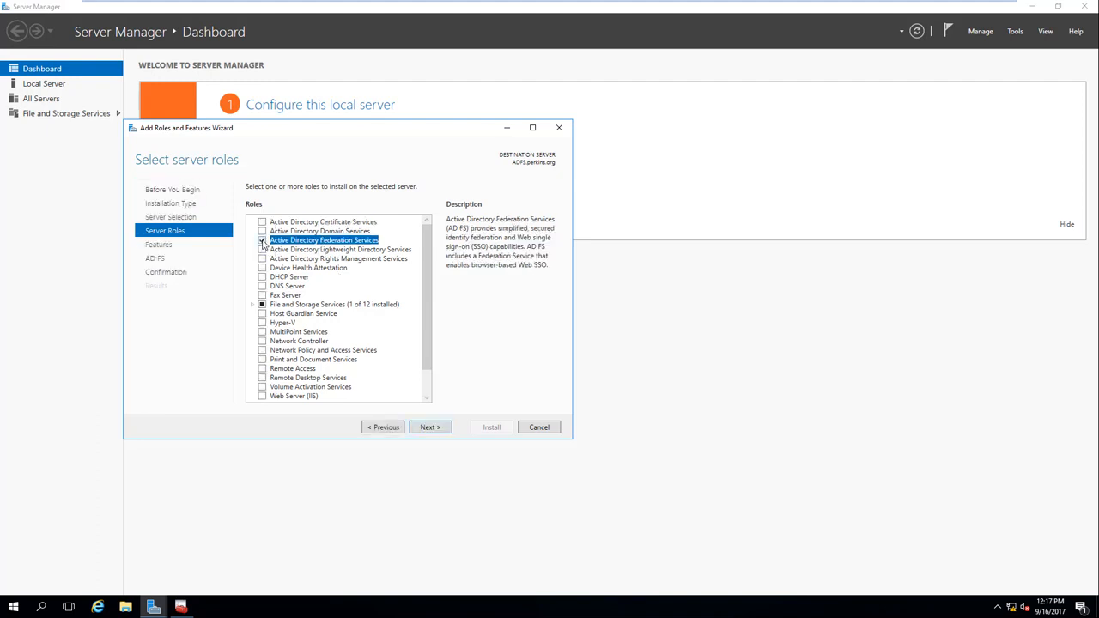
{"action": "left_click", "coordinate": [430, 428]}
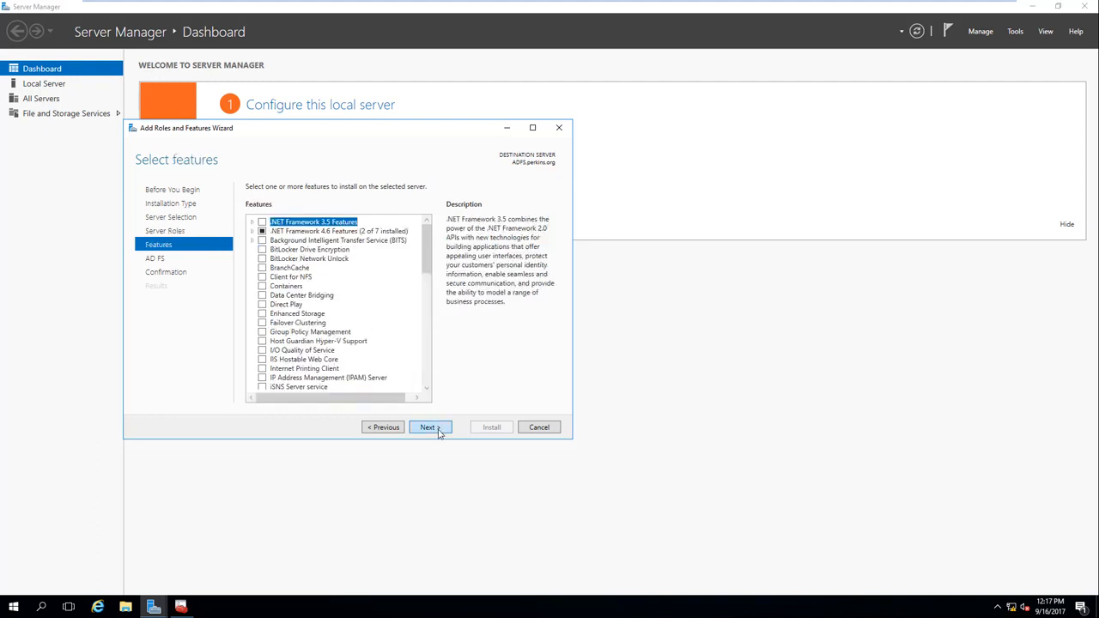
{"action": "left_click", "coordinate": [429, 428]}
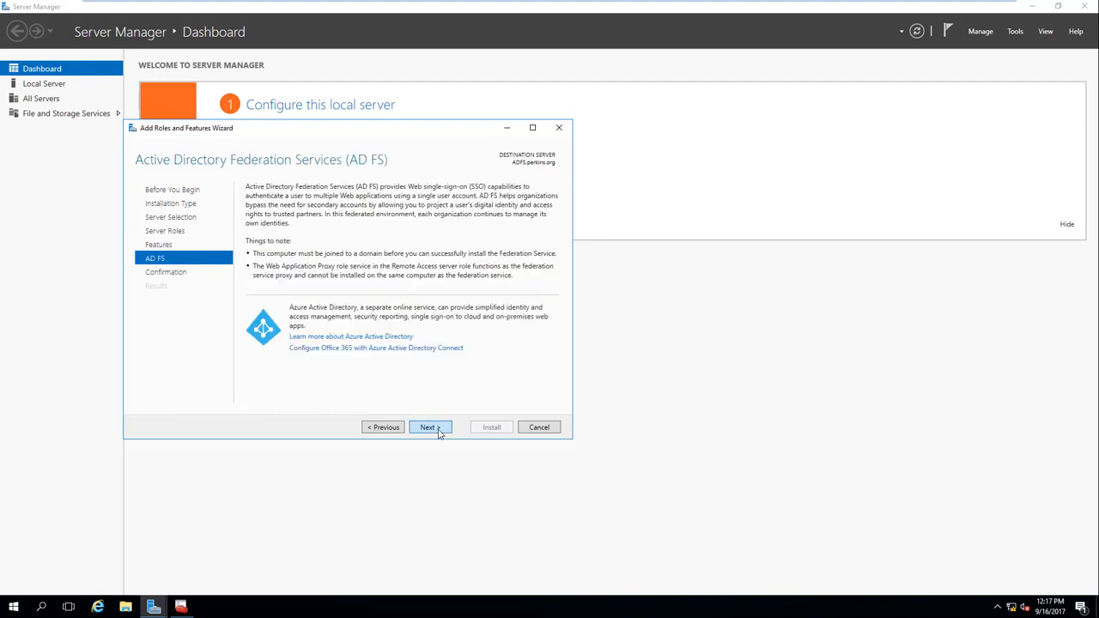
{"action": "left_click", "coordinate": [436, 428]}
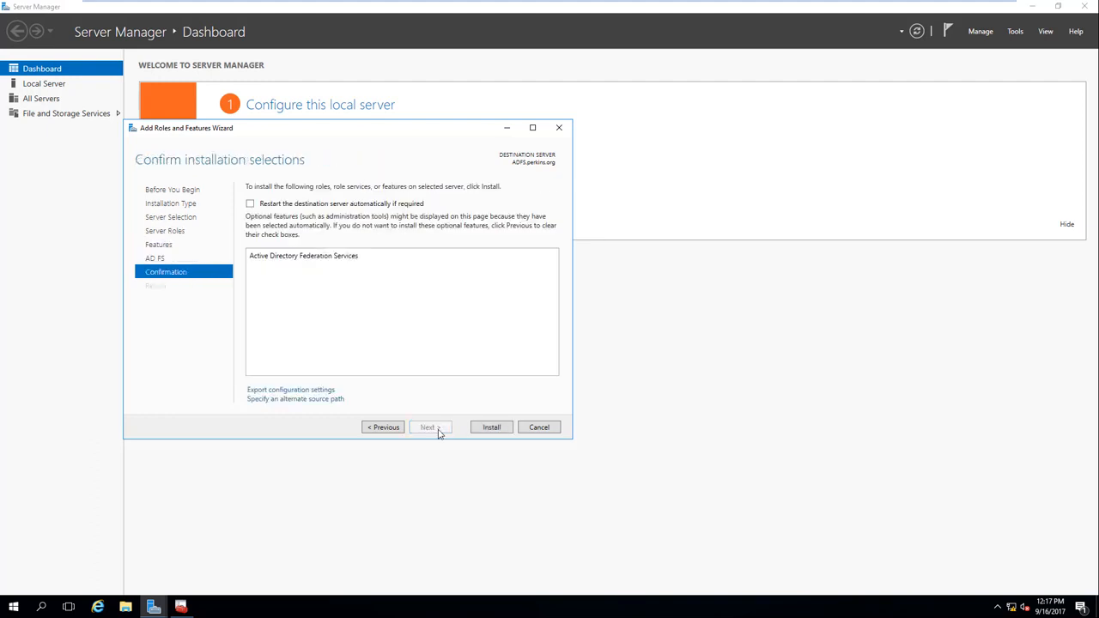
{"action": "left_click", "coordinate": [492, 428]}
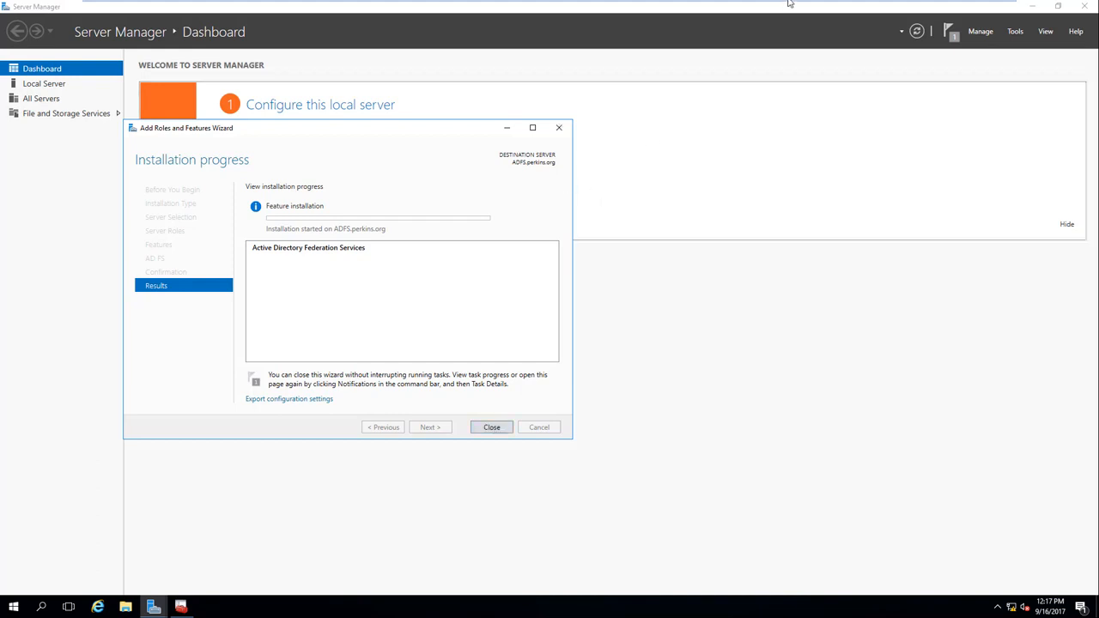
Step: Pause the screen recording during installation, then close the finished wizard
{"action": "mouse_move", "coordinate": [793, 4]}
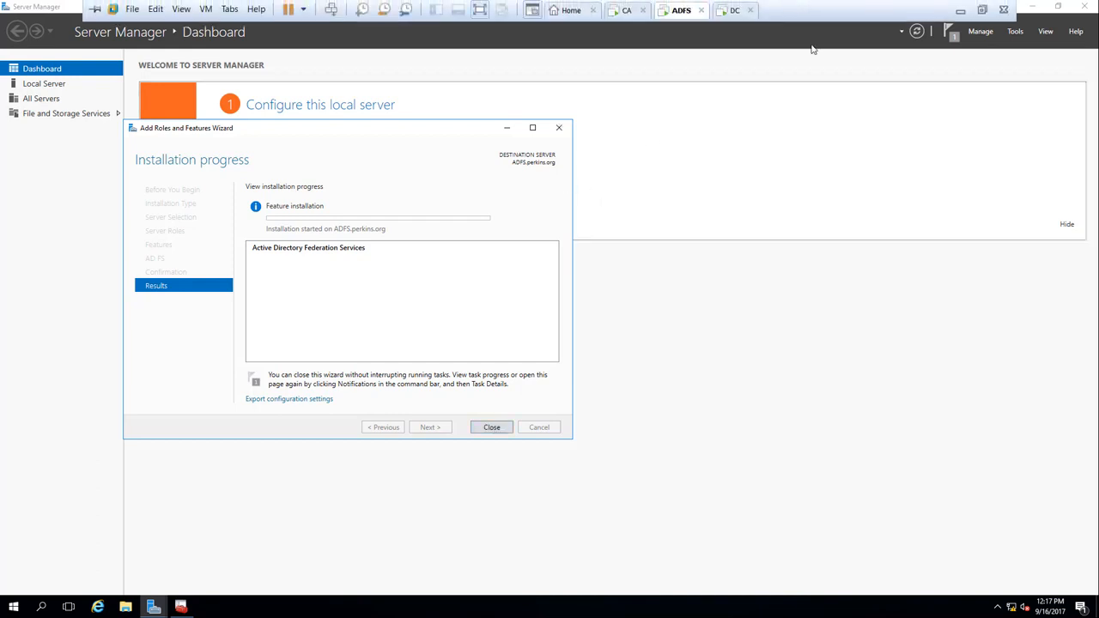
{"action": "left_click", "coordinate": [982, 9]}
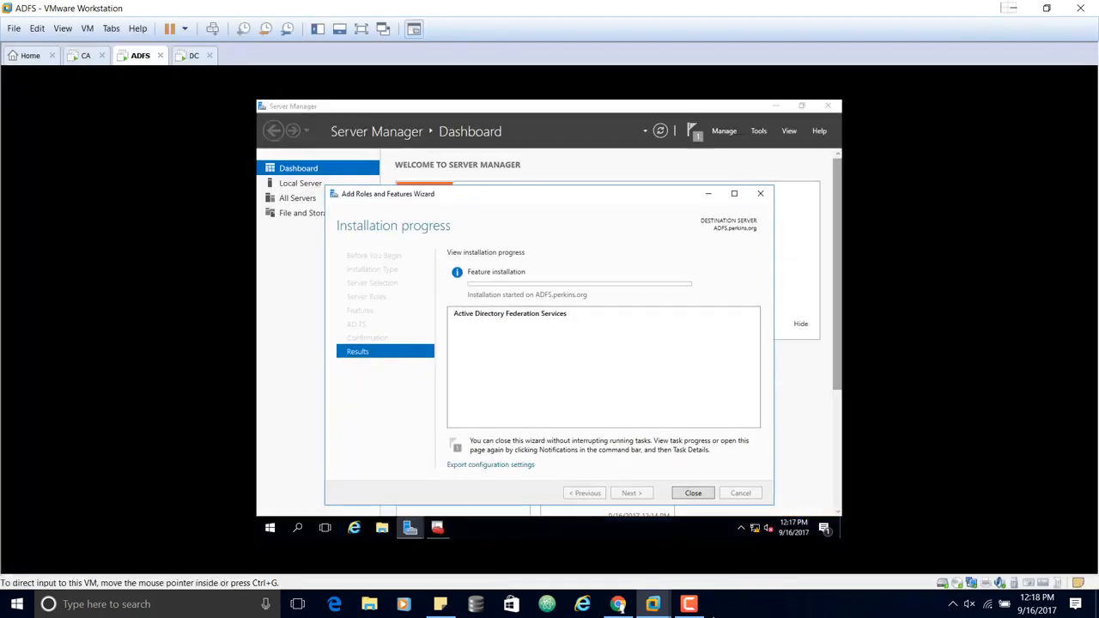
{"action": "mouse_move", "coordinate": [707, 603]}
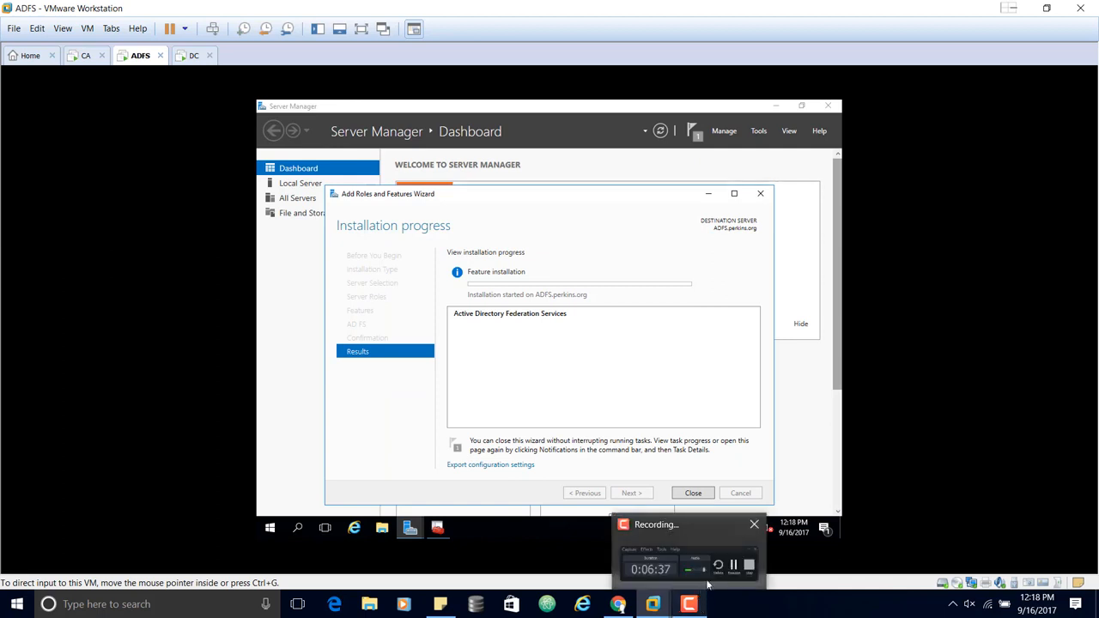
{"action": "left_click", "coordinate": [707, 584]}
{"action": "left_click", "coordinate": [944, 489]}
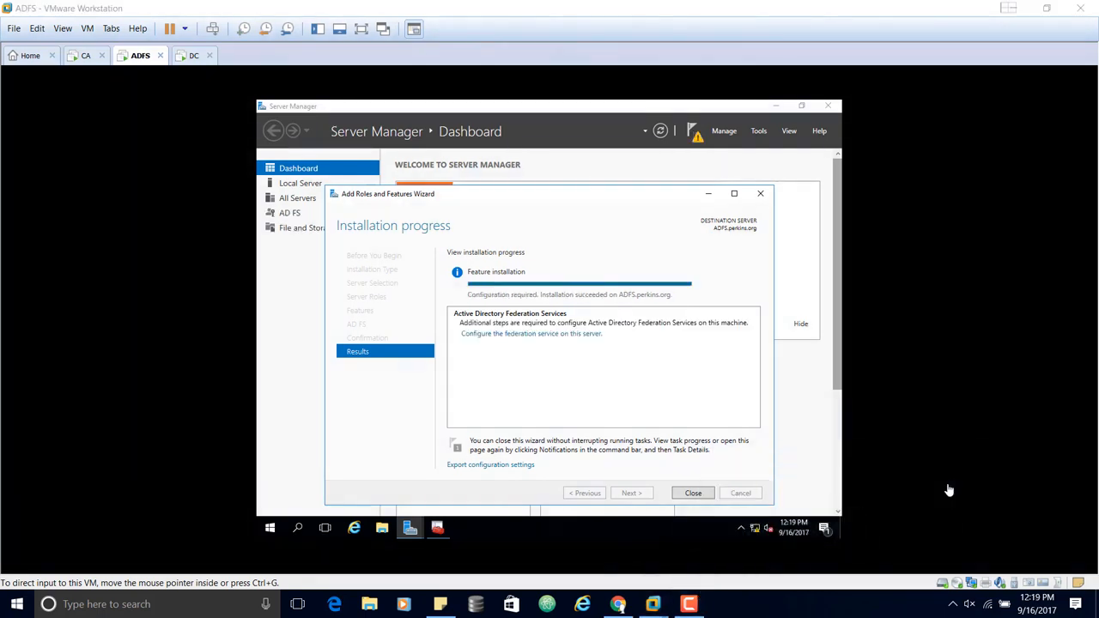
{"action": "left_click", "coordinate": [361, 28]}
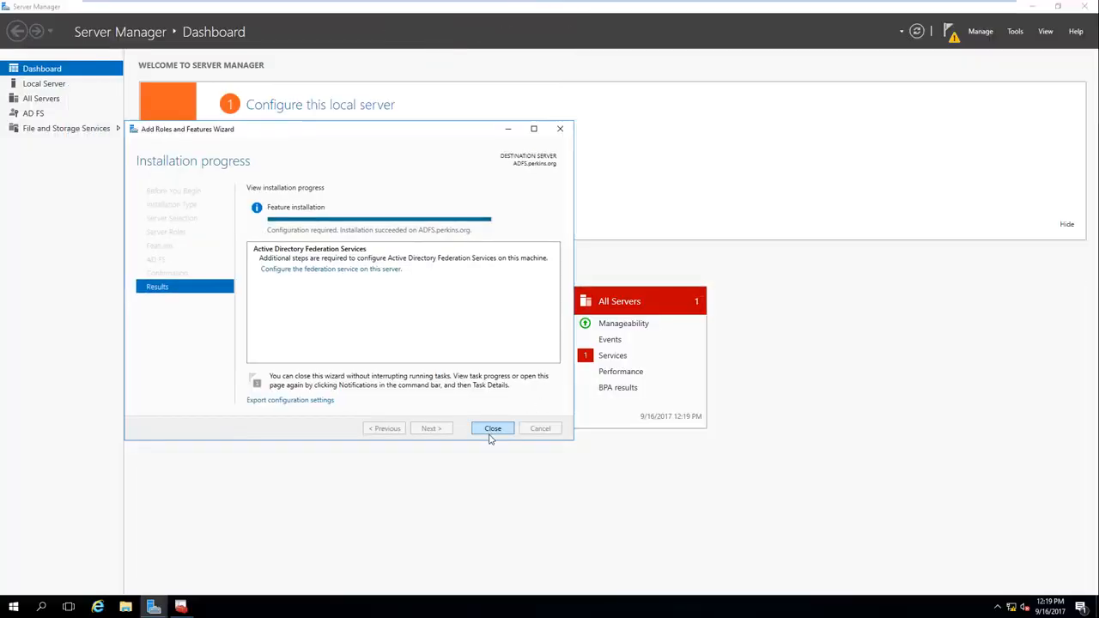
{"action": "left_click", "coordinate": [492, 428]}
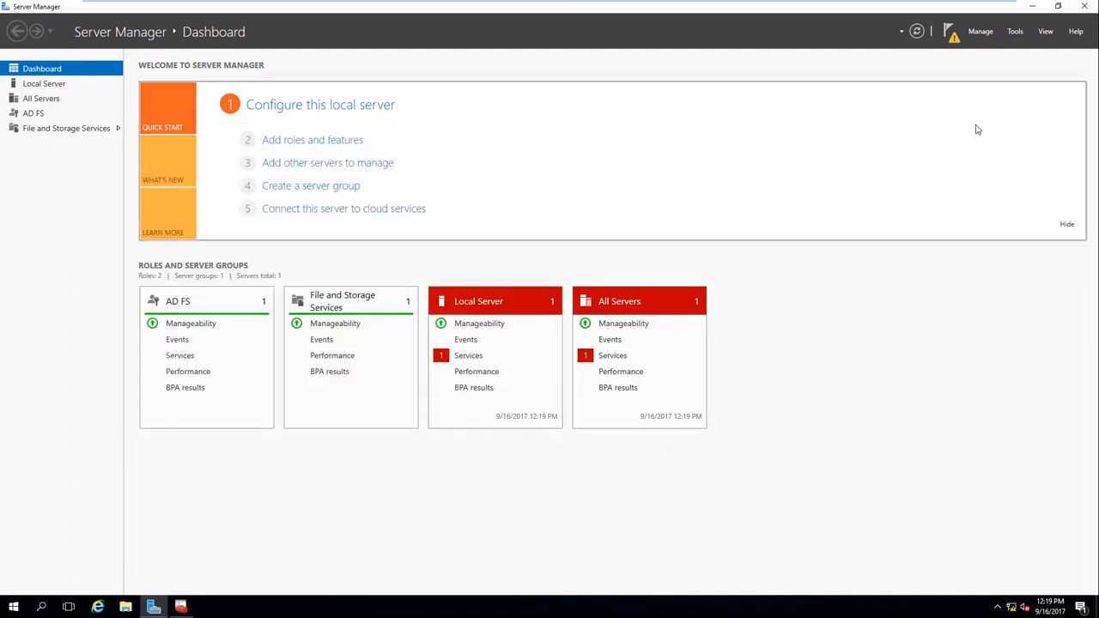
Step: Launch AD FS configuration from notifications and keep 'Create the first federation server in a federation server farm'
{"action": "left_click", "coordinate": [950, 33]}
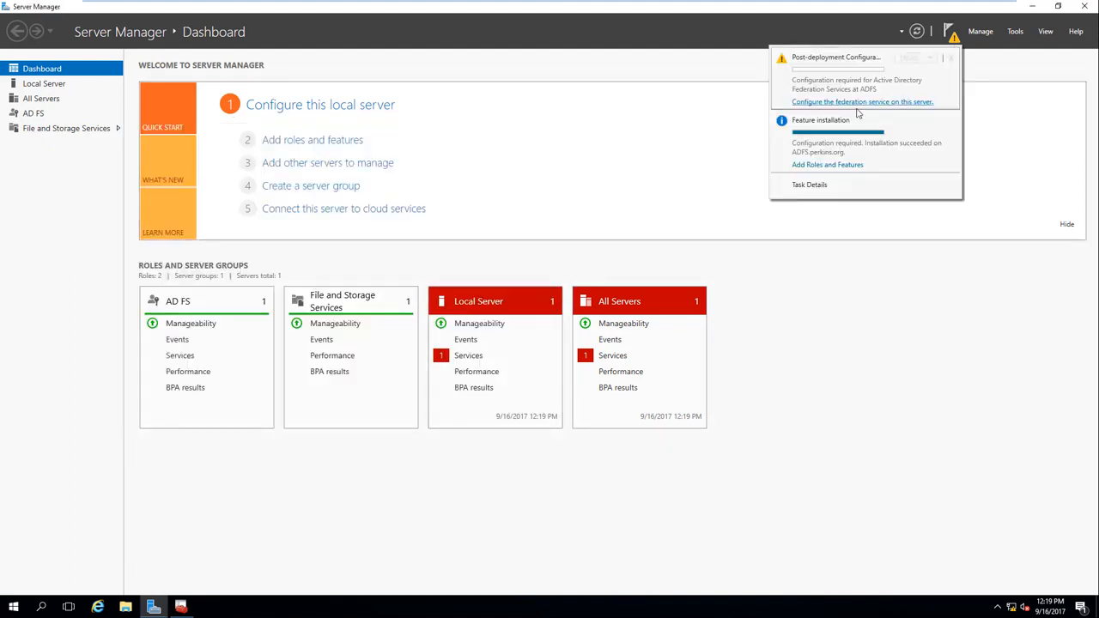
{"action": "left_click", "coordinate": [863, 103]}
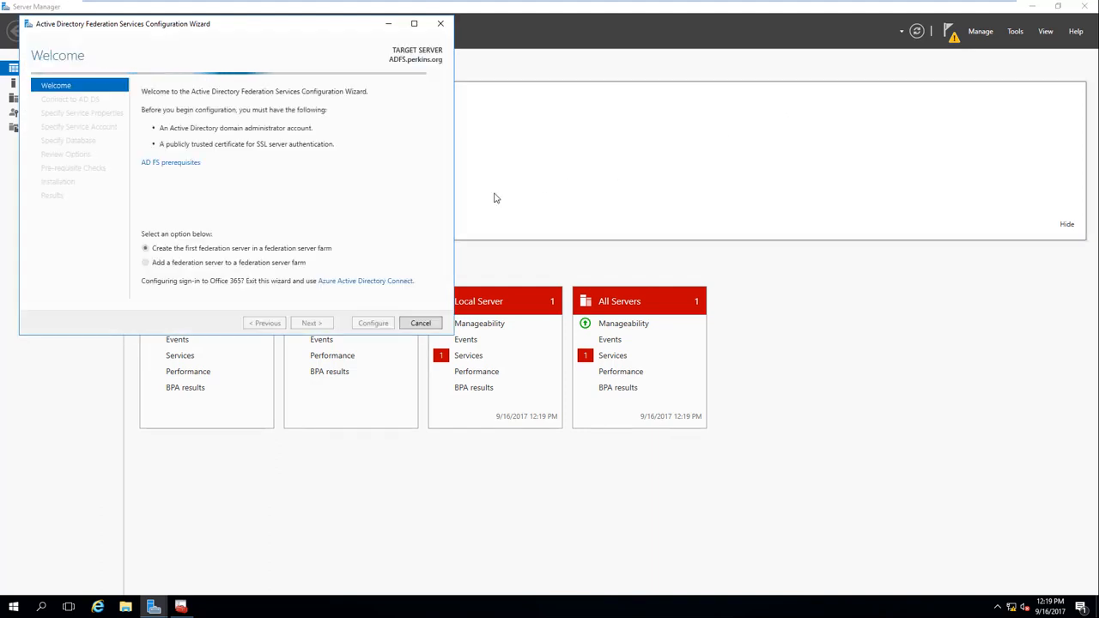
{"action": "left_click_drag", "start_coordinate": [235, 25], "coordinate": [461, 127]}
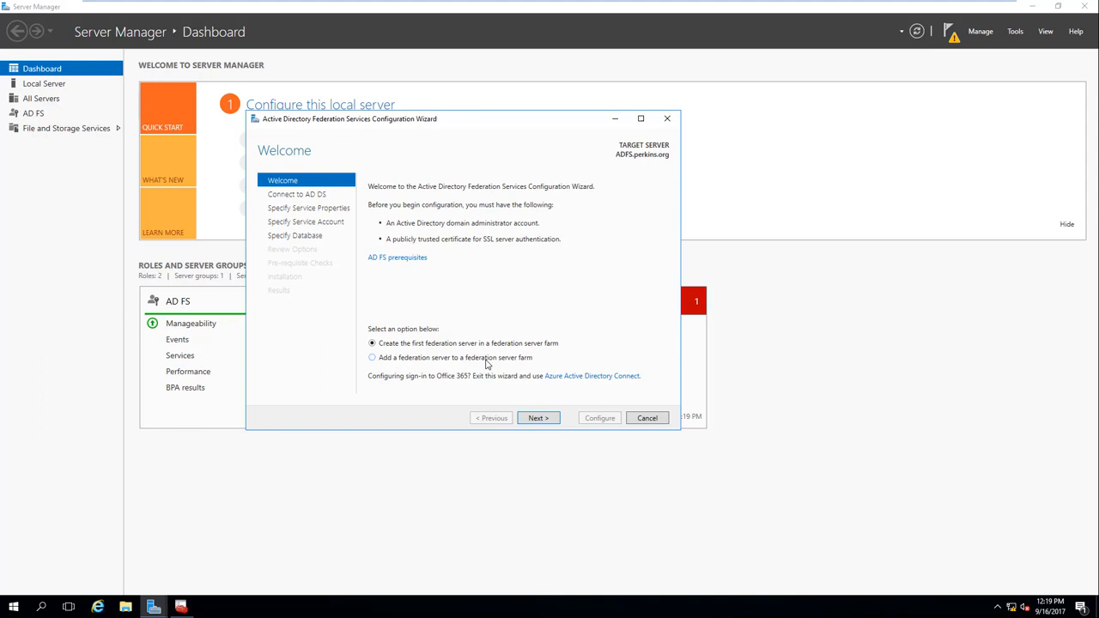
{"action": "left_click", "coordinate": [373, 358]}
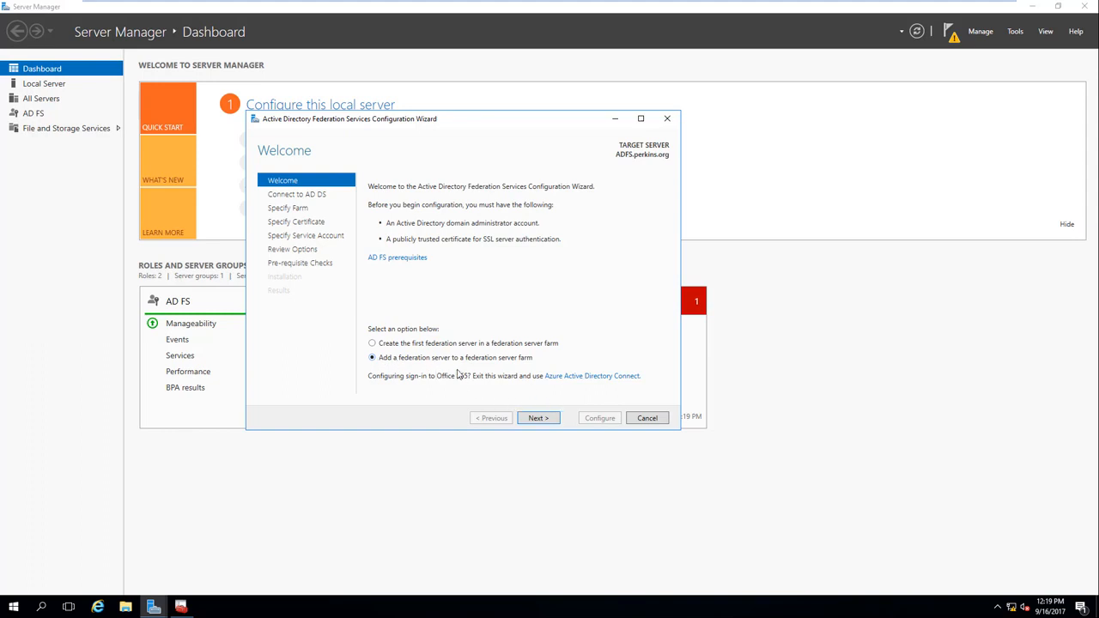
{"action": "left_click", "coordinate": [371, 344]}
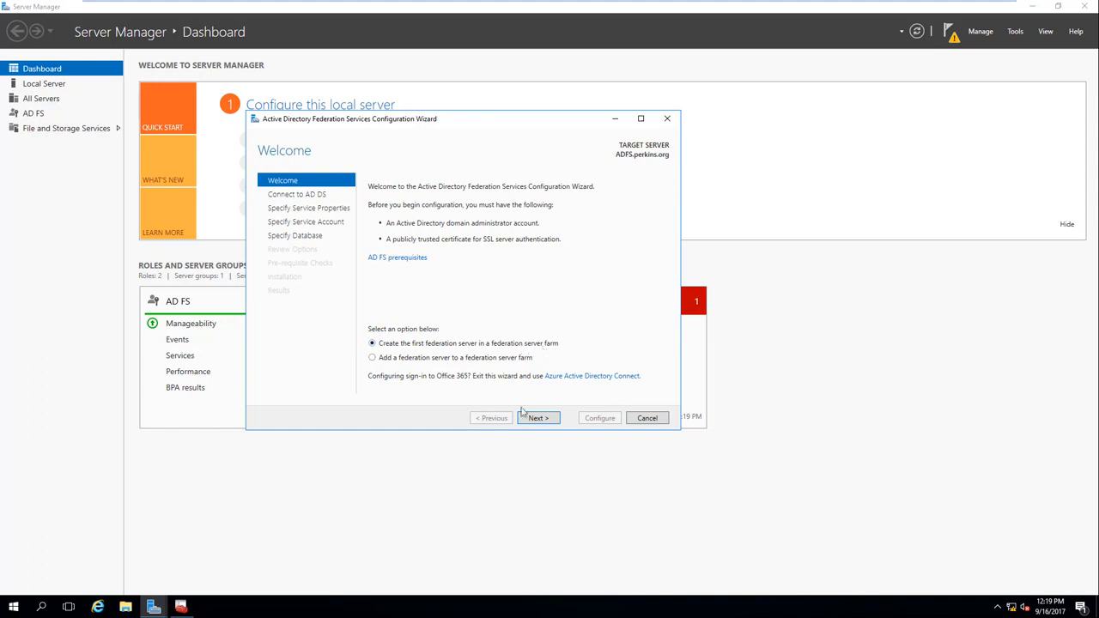
{"action": "left_click", "coordinate": [546, 418]}
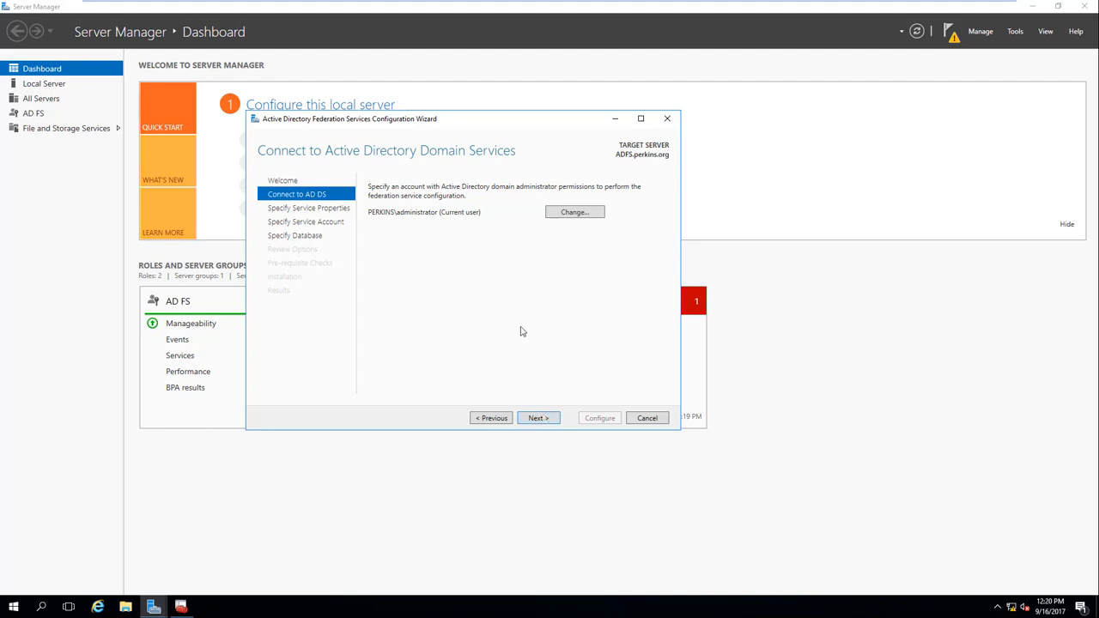
Step: Keep the current domain administrator account and choose ADFS.perkins.org as the SSL certificate
{"action": "left_click", "coordinate": [534, 421]}
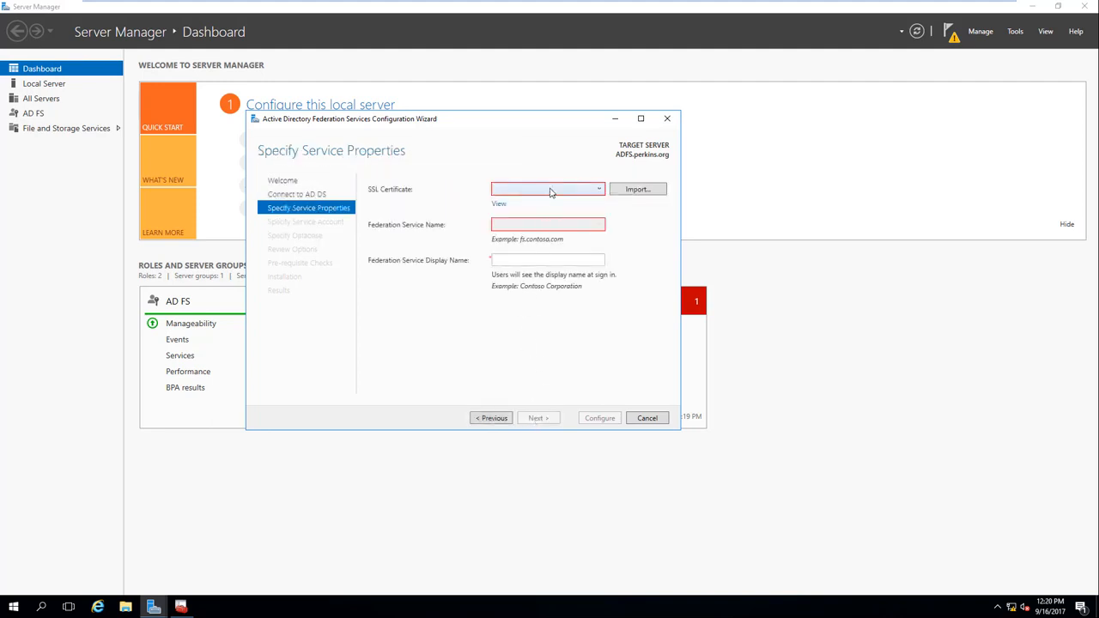
{"action": "left_click", "coordinate": [599, 190]}
{"action": "left_click", "coordinate": [572, 203]}
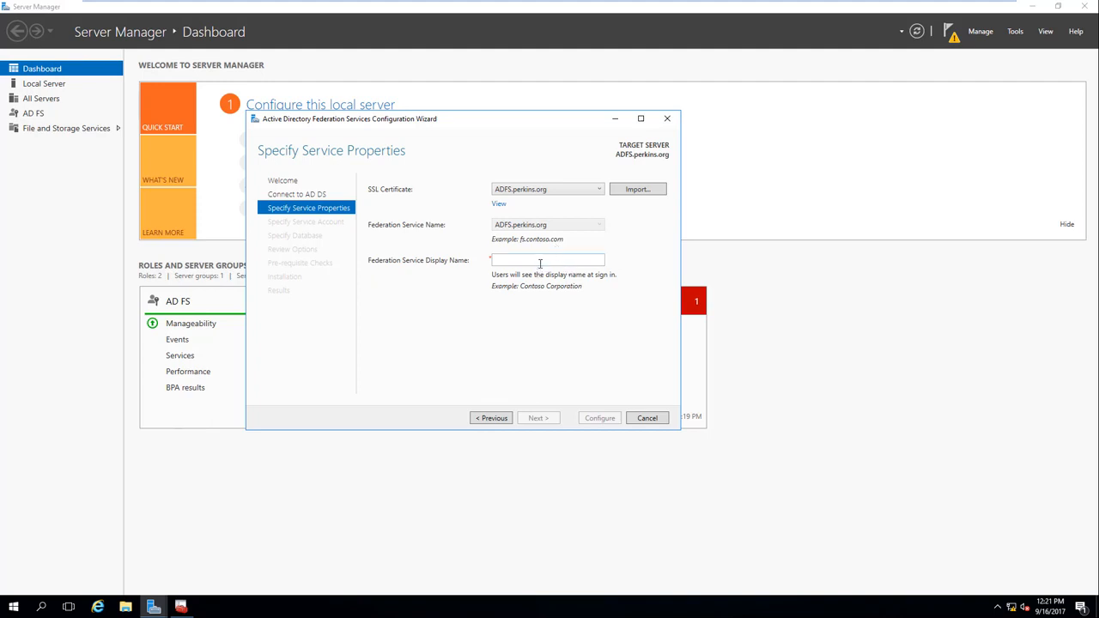
Step: Enter 'Food Services' as the federation service display name and continue
{"action": "left_click", "coordinate": [540, 263]}
{"action": "type", "text": "C"}
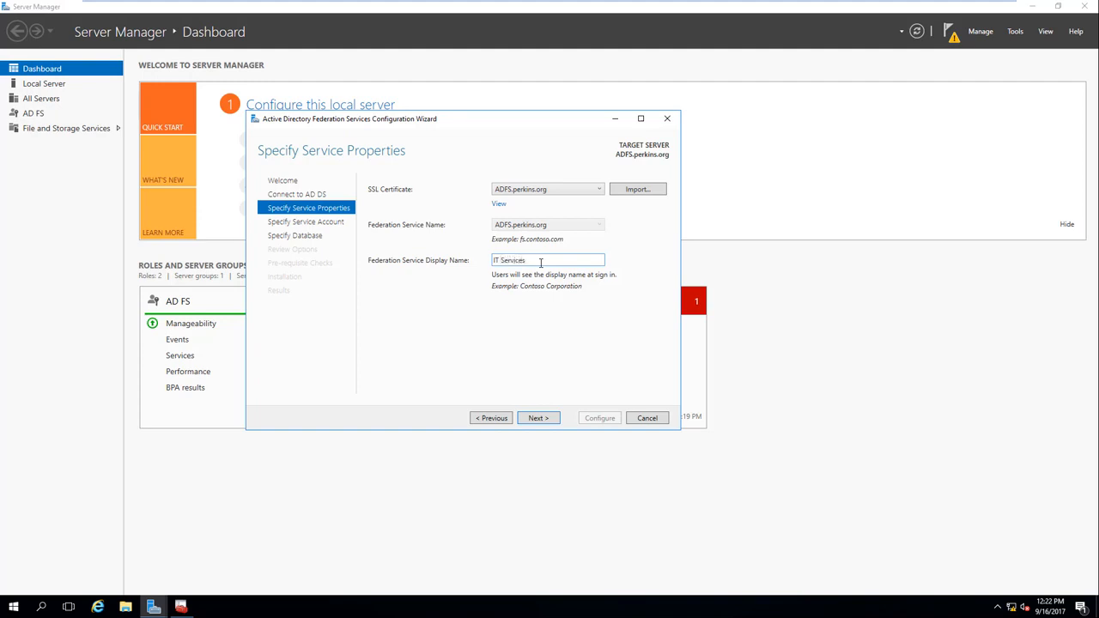
{"action": "key", "text": "BackSpace"}
{"action": "key", "text": "BackSpace"}
{"action": "key", "text": "BackSpace"}
{"action": "key", "text": "BackSpace"}
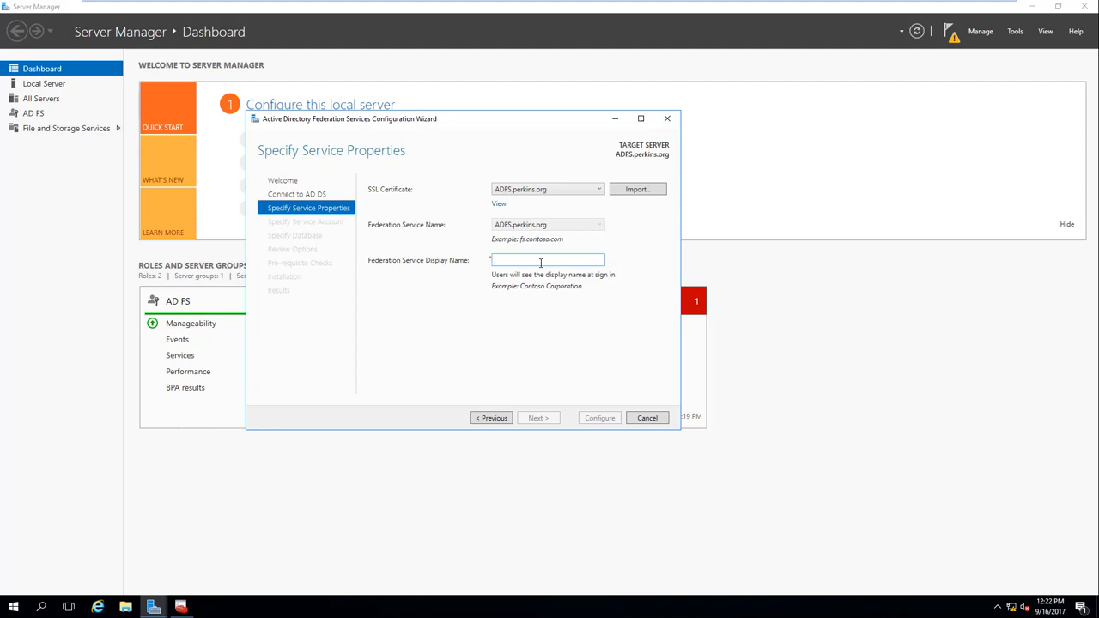
{"action": "type", "text": "P"}
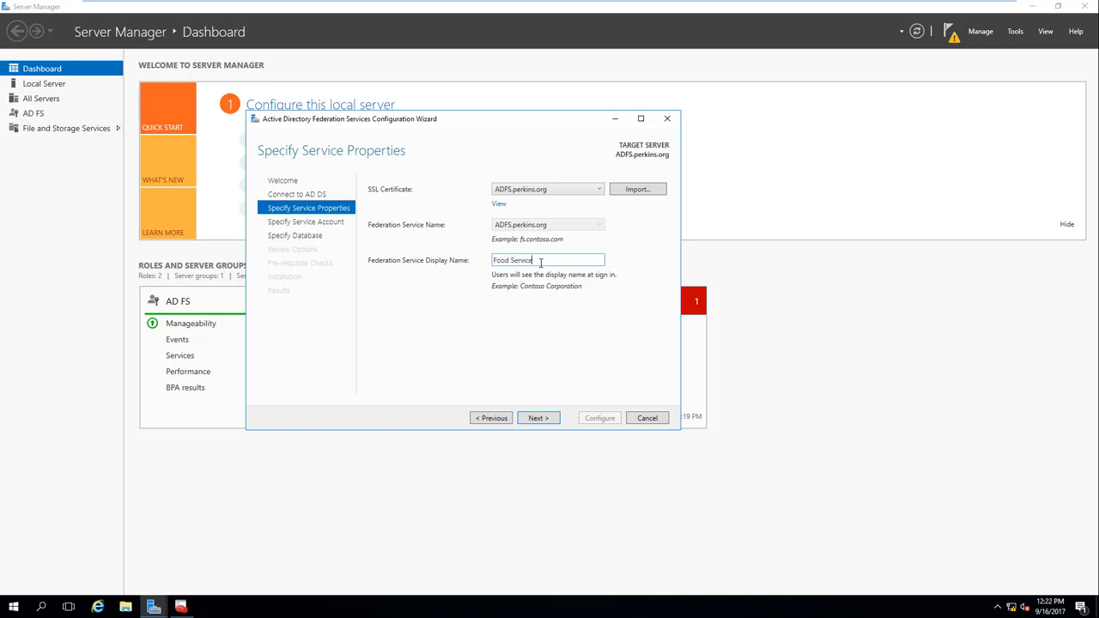
{"action": "left_click", "coordinate": [550, 420]}
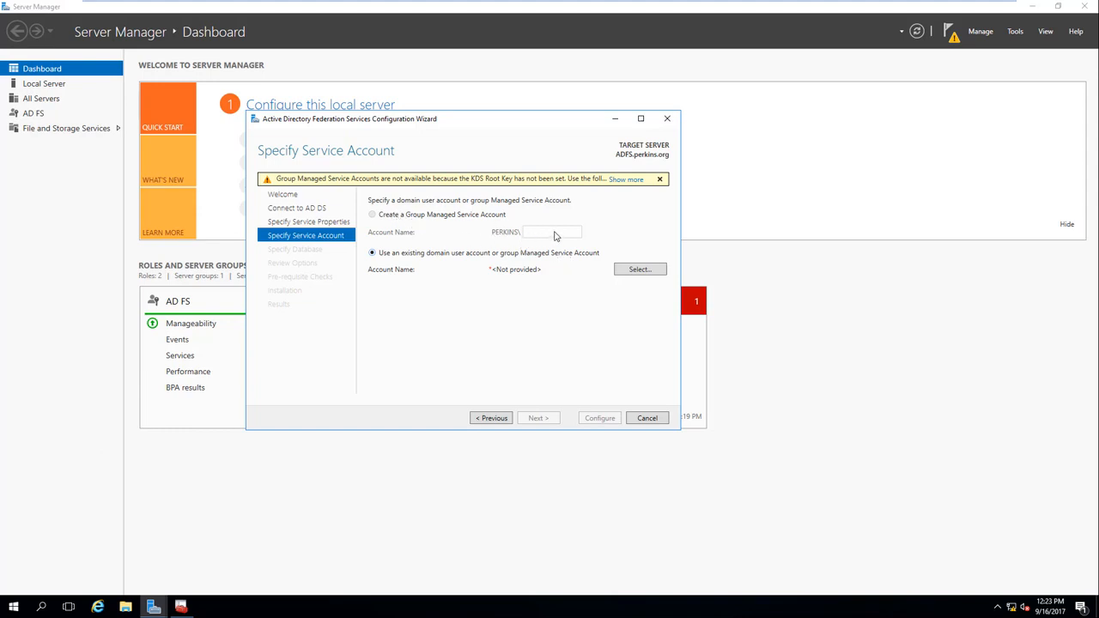
Step: Dismiss the KDS Root Key notice, choose the domain Administrator account, enter its password, and continue
{"action": "left_click", "coordinate": [633, 179]}
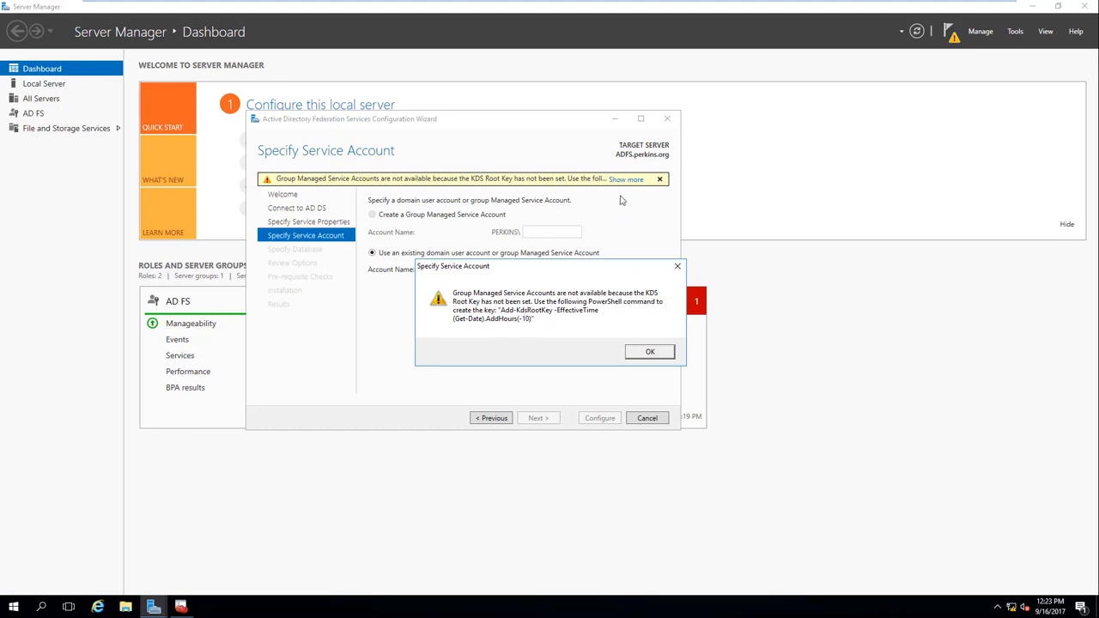
{"action": "left_click", "coordinate": [650, 354]}
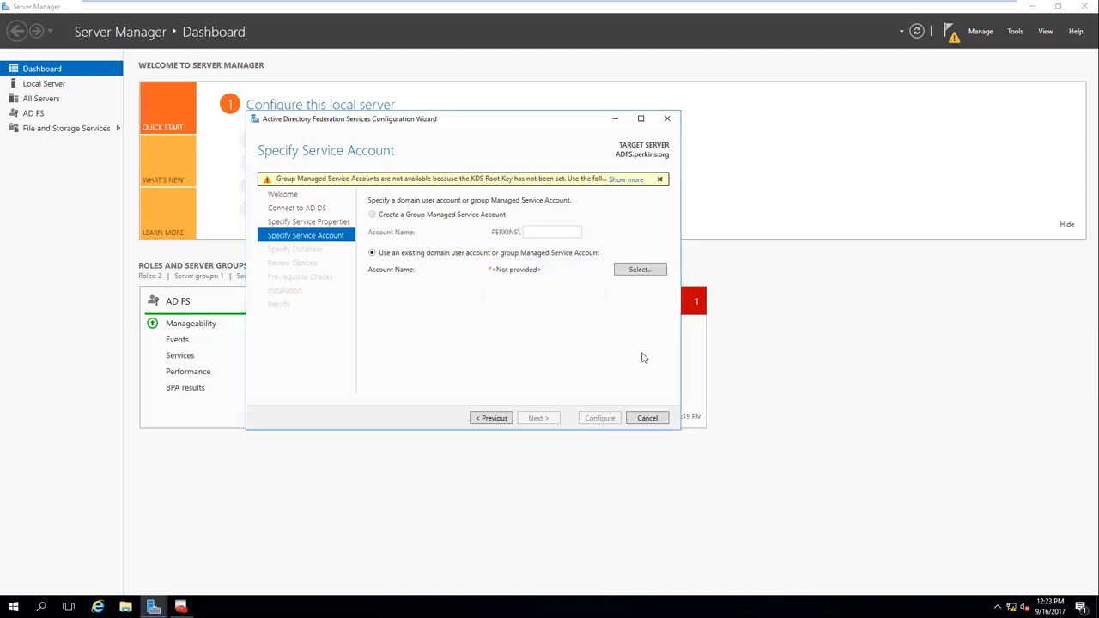
{"action": "left_click", "coordinate": [640, 270]}
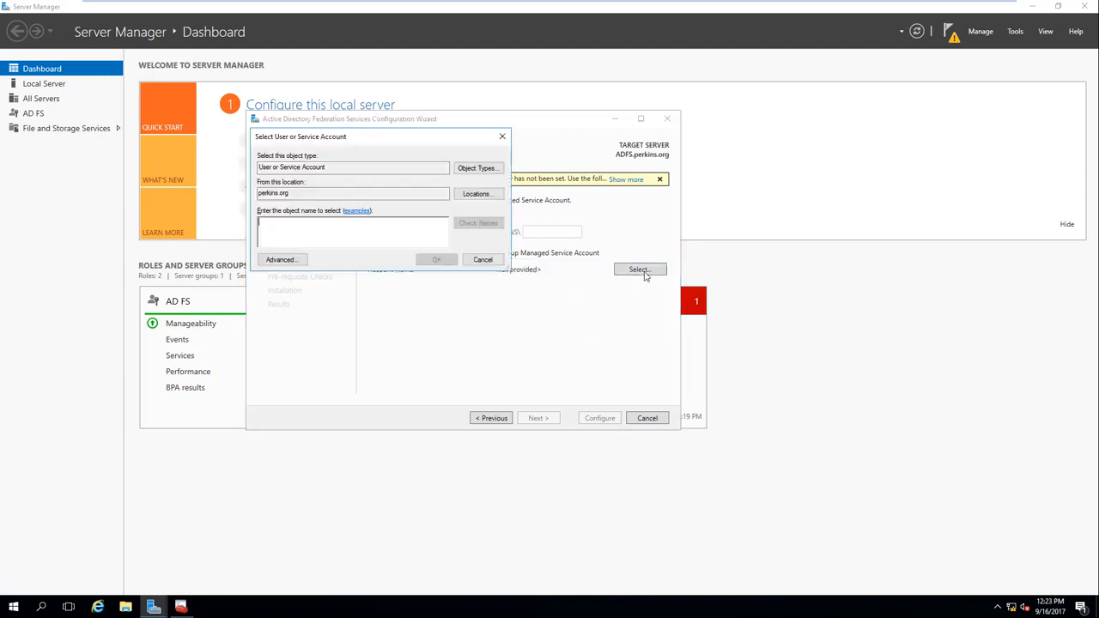
{"action": "left_click", "coordinate": [292, 260]}
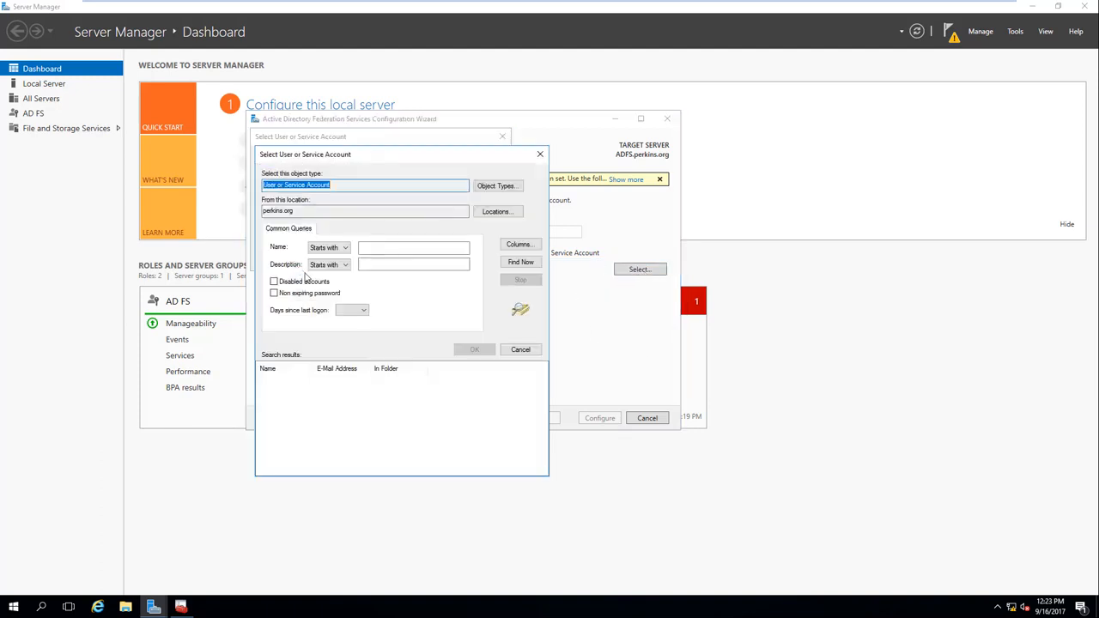
{"action": "left_click", "coordinate": [521, 262]}
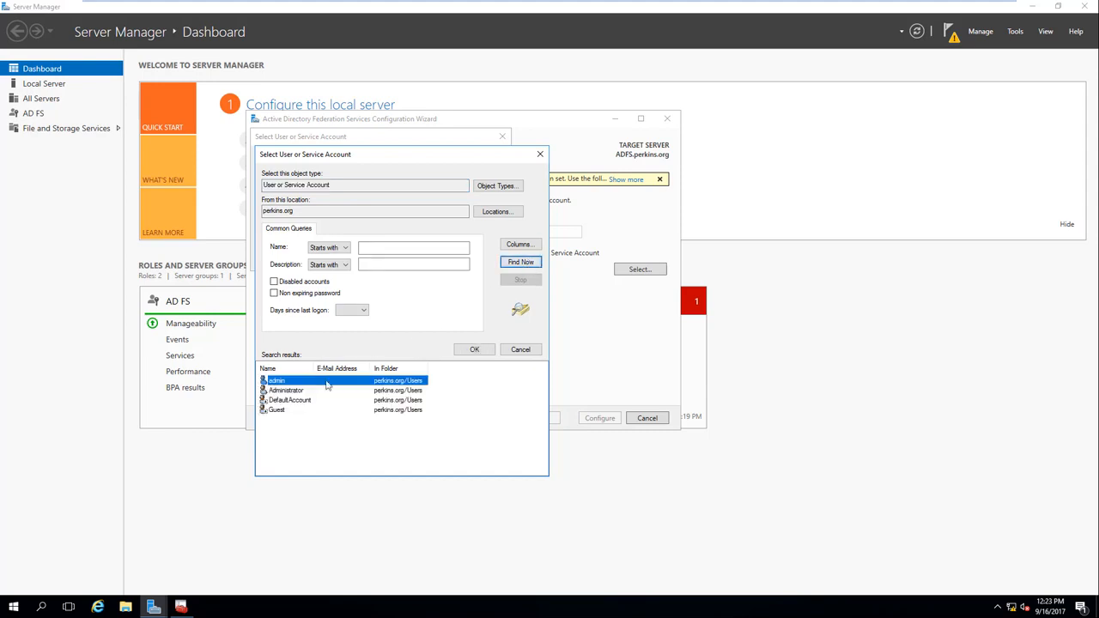
{"action": "left_click", "coordinate": [303, 390]}
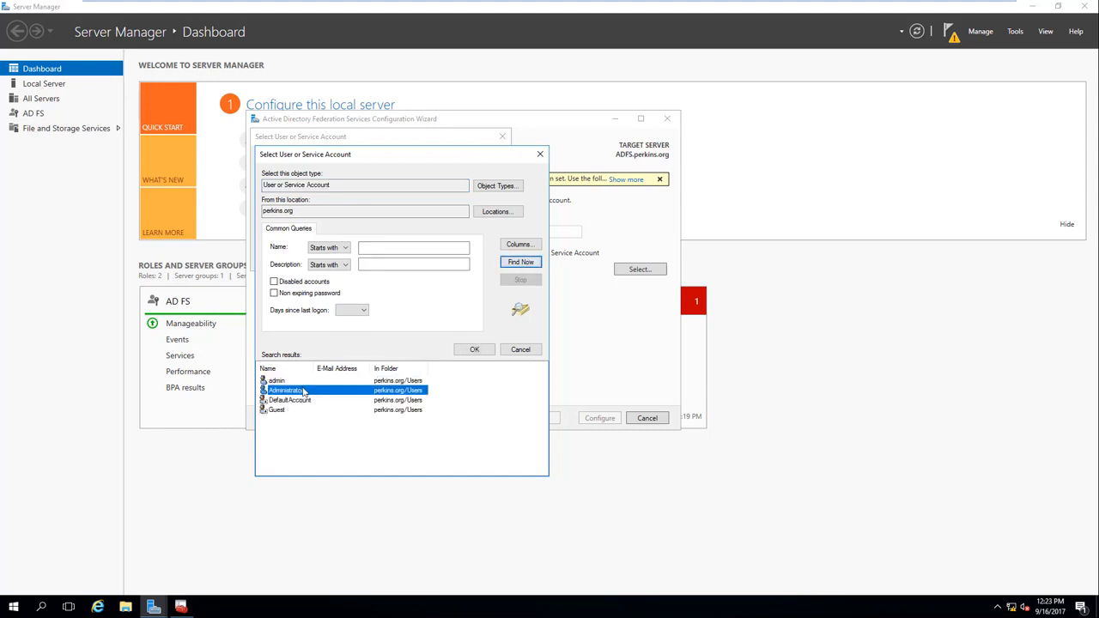
{"action": "left_click", "coordinate": [471, 351]}
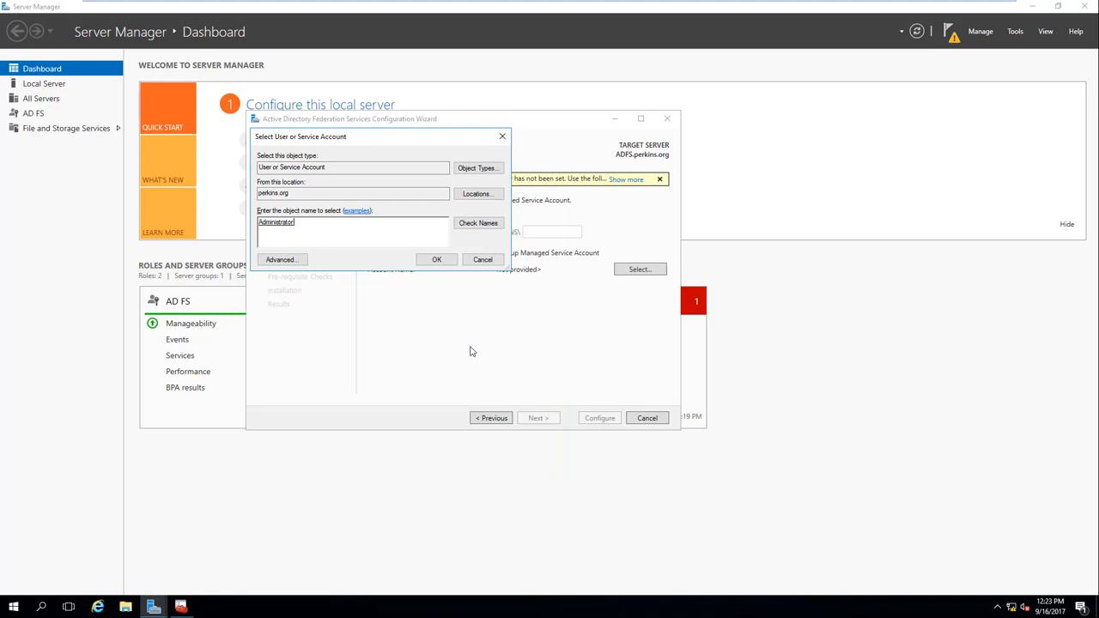
{"action": "left_click", "coordinate": [436, 259]}
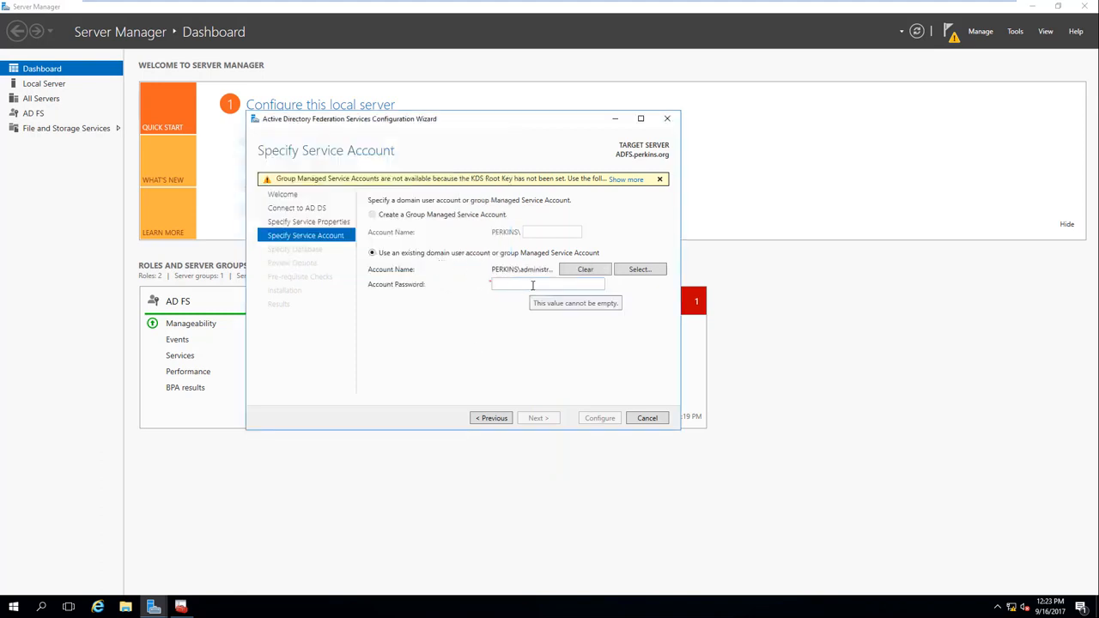
{"action": "left_click", "coordinate": [532, 284]}
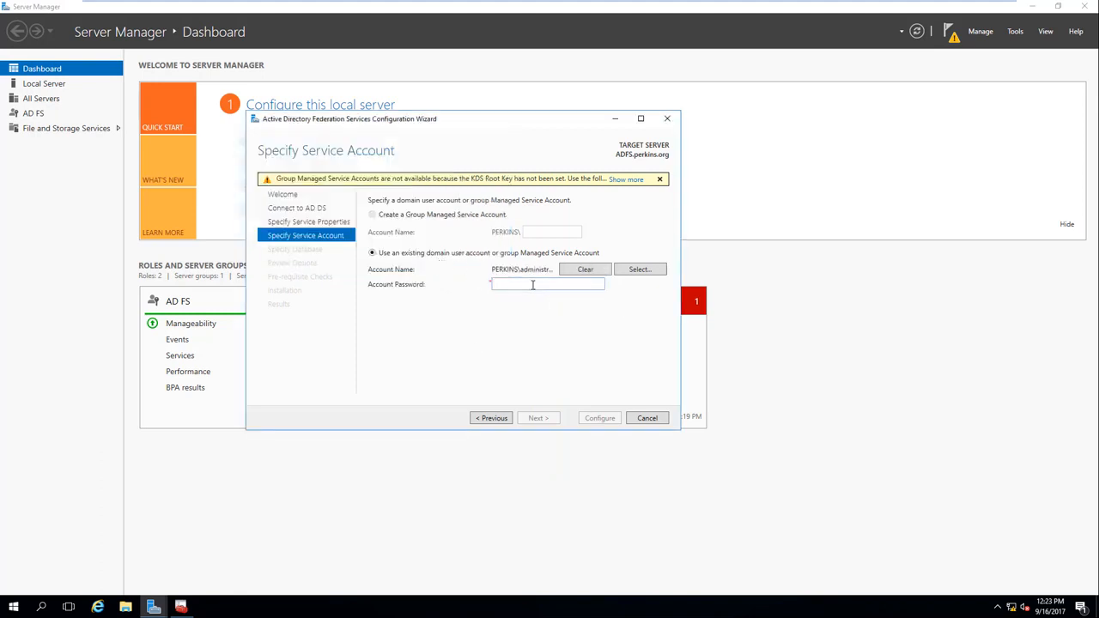
{"action": "type", "text": "P"}
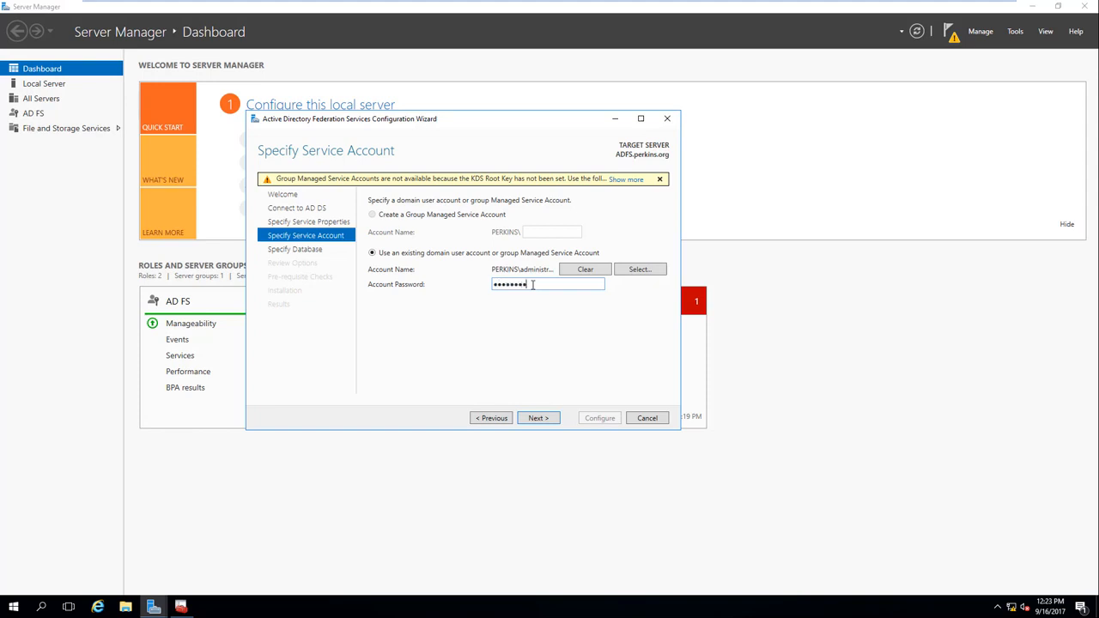
{"action": "left_click", "coordinate": [554, 419]}
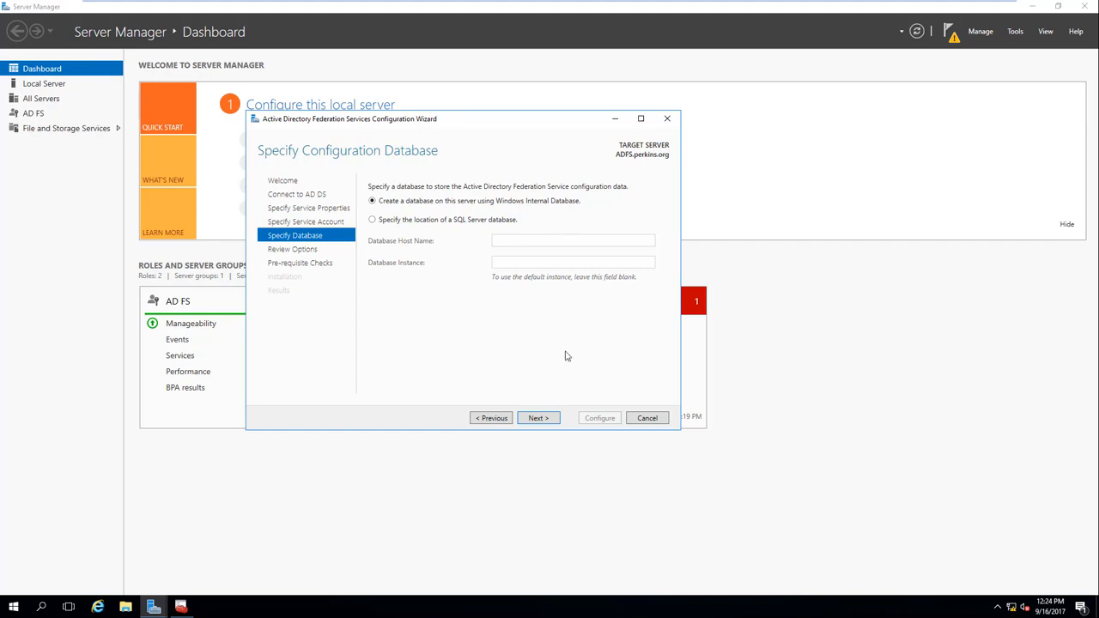
Step: Keep Windows Internal Database and pass Review Options to run the prerequisite checks
{"action": "left_click", "coordinate": [538, 418]}
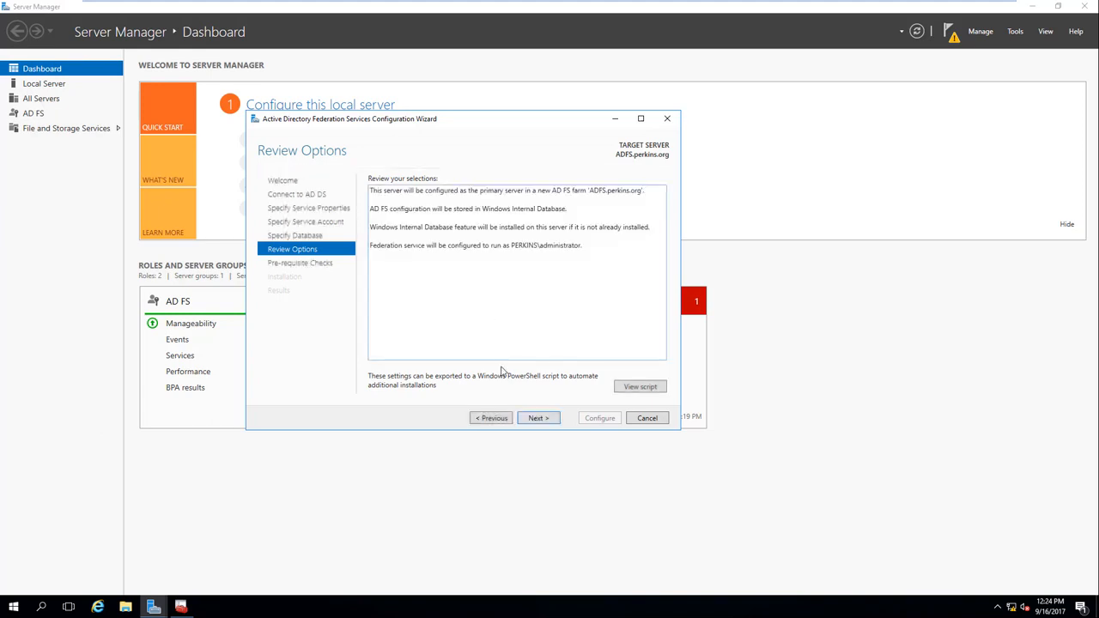
{"action": "left_click", "coordinate": [539, 418]}
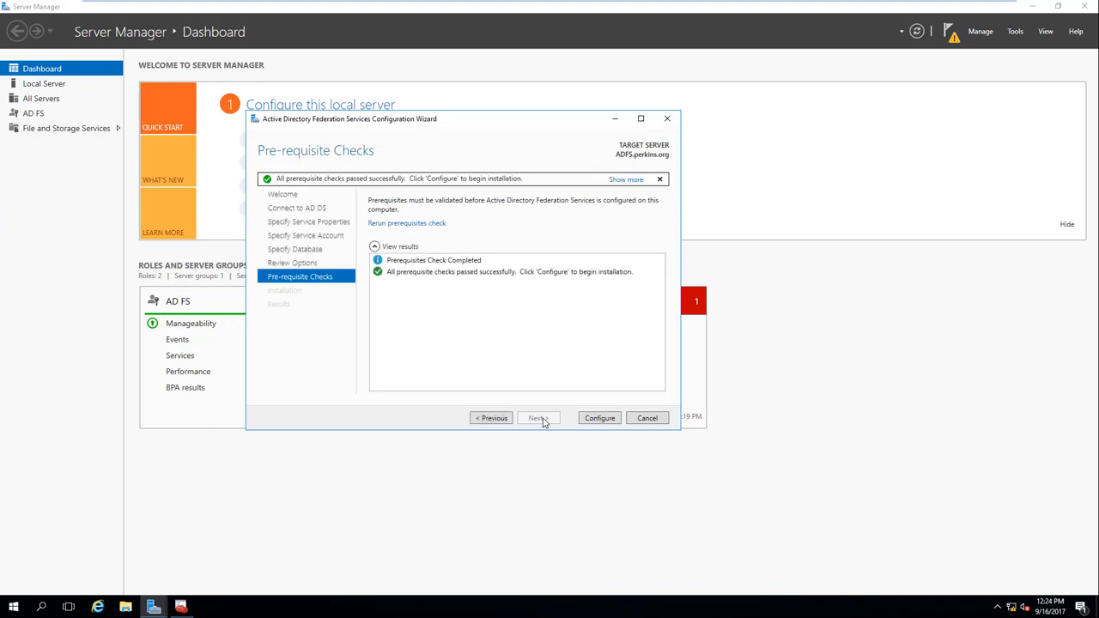
Step: Start the AD FS configuration on ADFS.perkins.org with Configure
{"action": "left_click", "coordinate": [599, 418]}
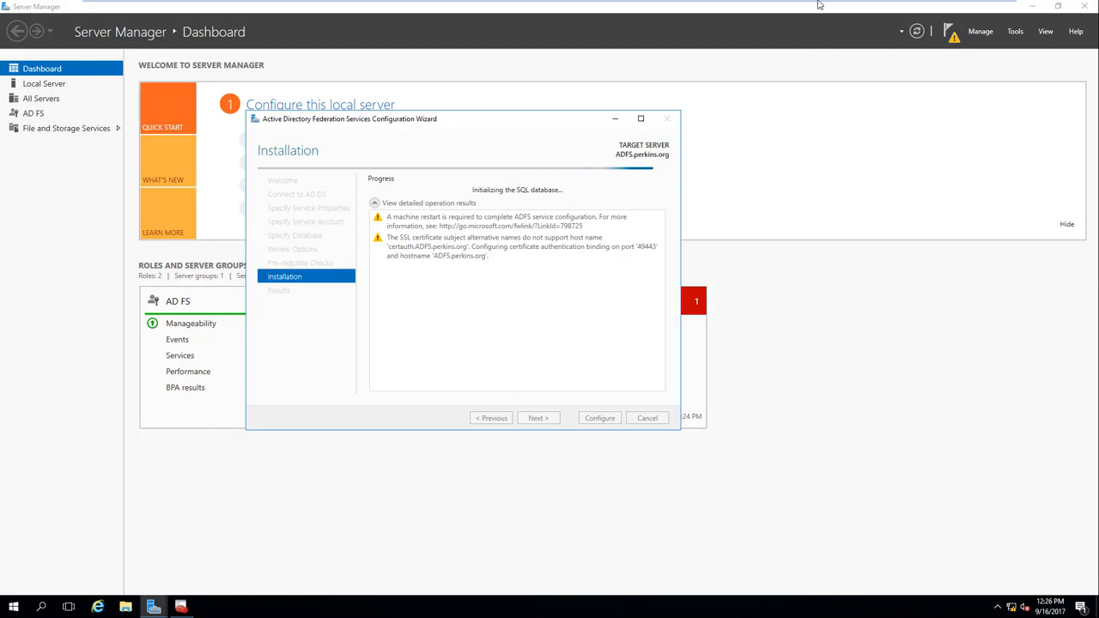
Step: Briefly leave full-screen view of the ADFS VM, then return it to full screen
{"action": "mouse_move", "coordinate": [818, 5]}
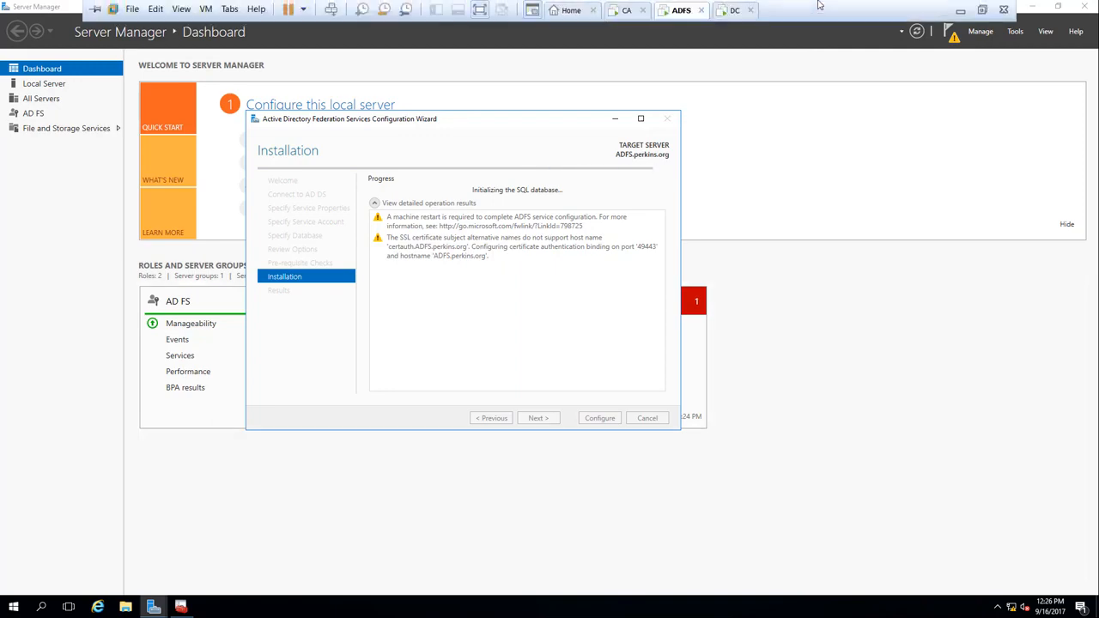
{"action": "left_click", "coordinate": [981, 9]}
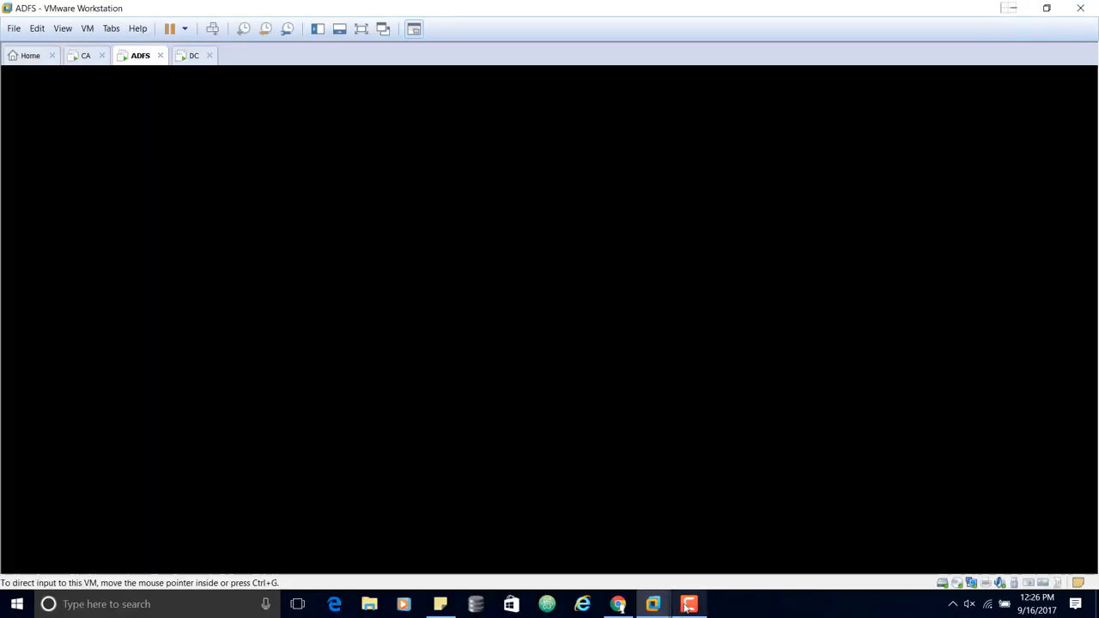
{"action": "mouse_move", "coordinate": [689, 604]}
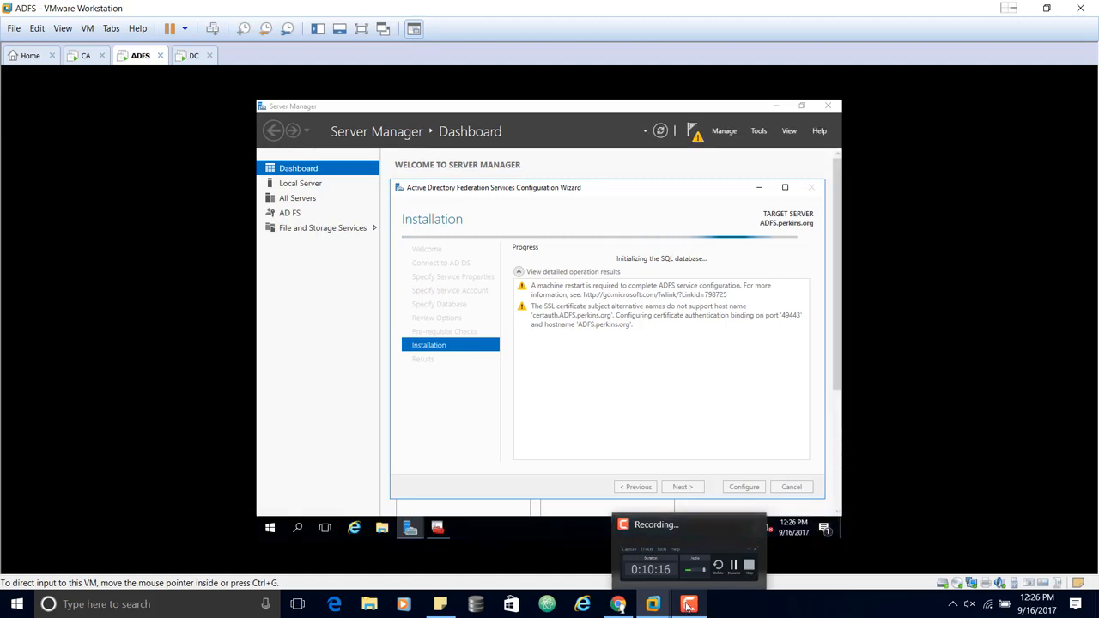
{"action": "left_click", "coordinate": [689, 604]}
{"action": "left_click", "coordinate": [942, 490]}
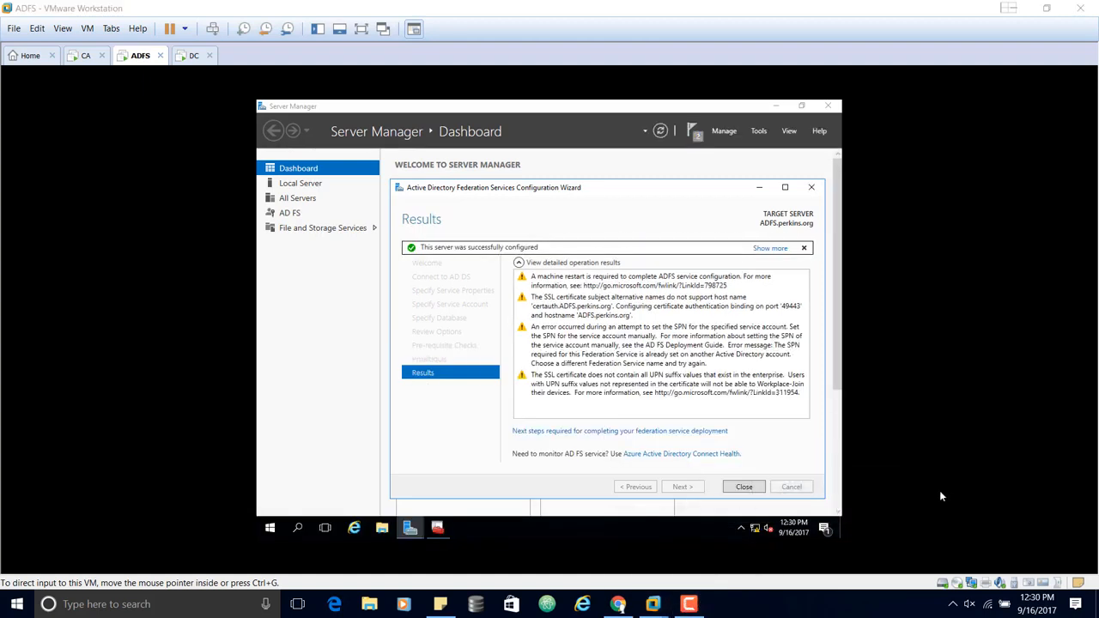
{"action": "left_click", "coordinate": [362, 33]}
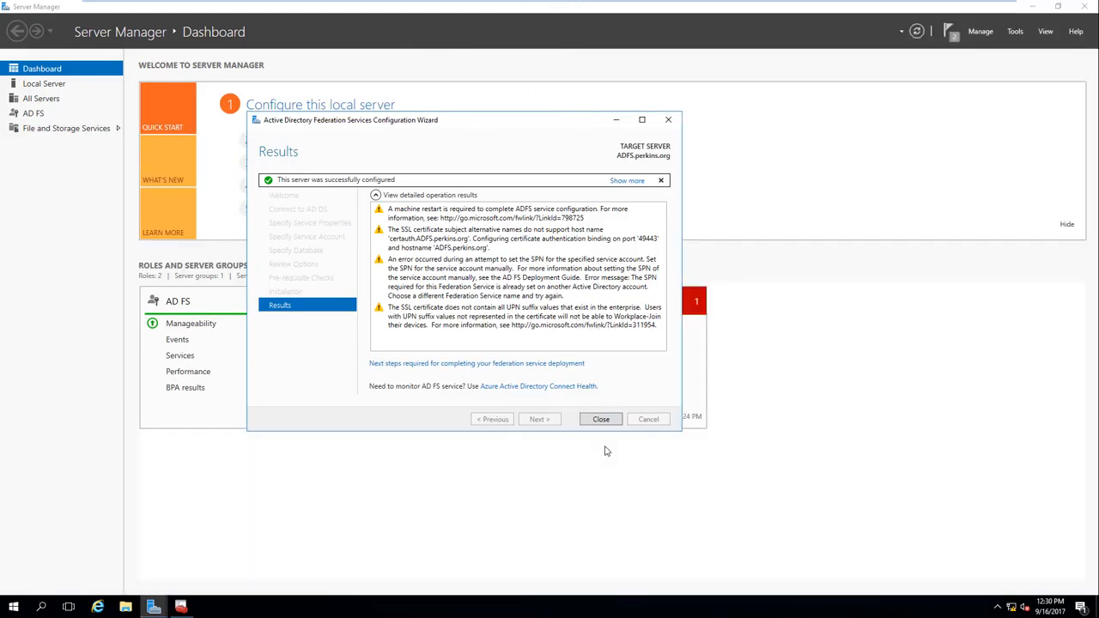
Step: Close the finished AD FS wizard, refresh the dashboard status, and close Server Manager
{"action": "left_click", "coordinate": [601, 419]}
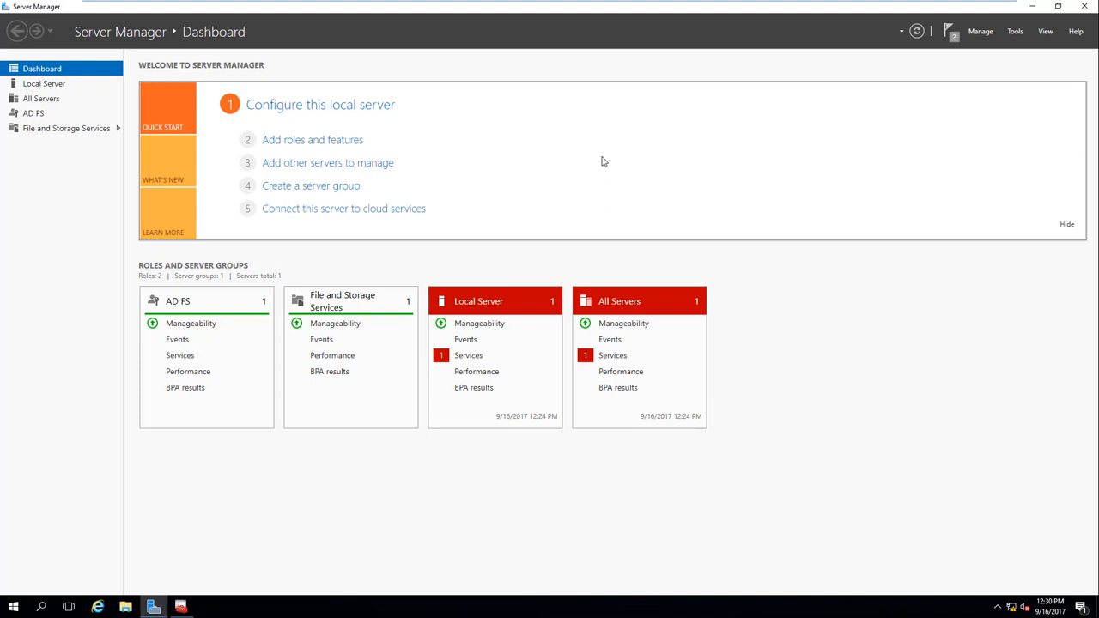
{"action": "left_click", "coordinate": [915, 33]}
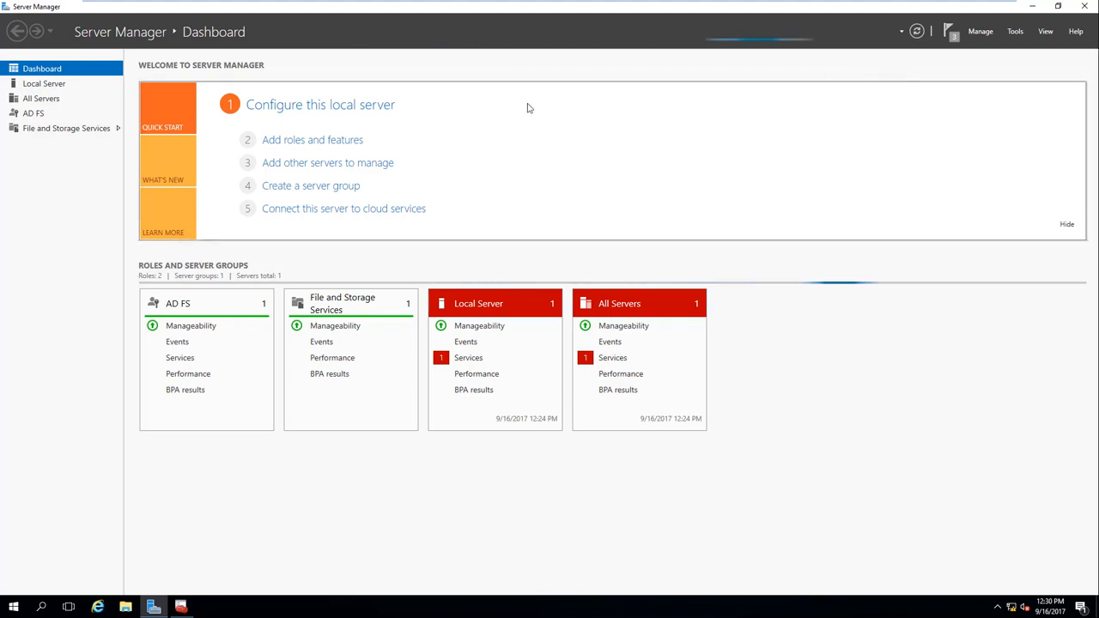
{"action": "left_click", "coordinate": [1085, 6]}
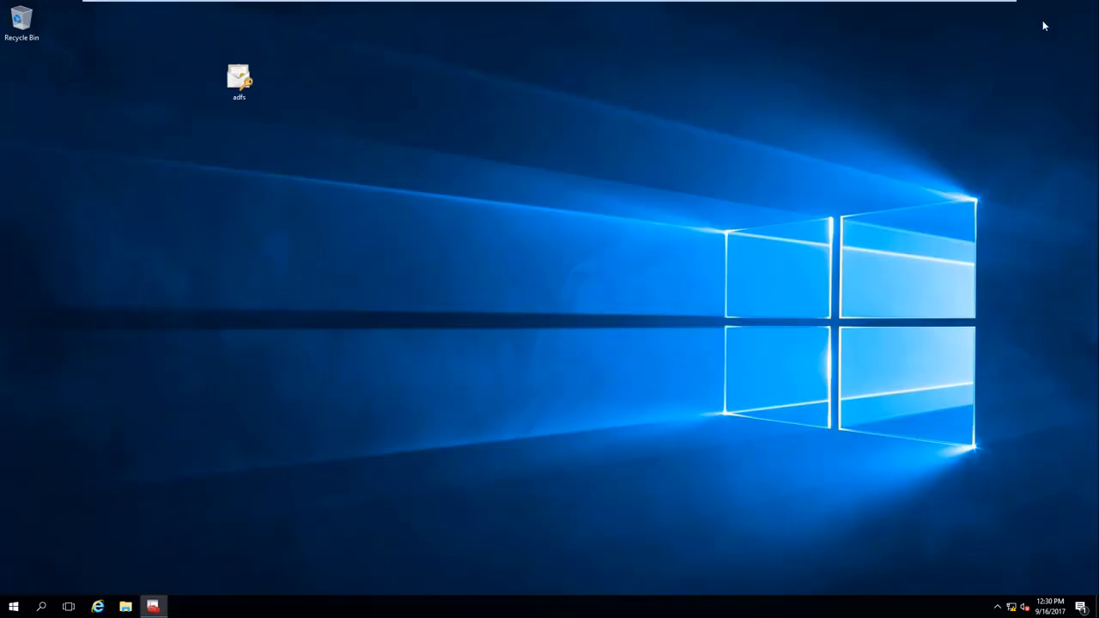
Step: Begin a server restart from the Start menu, then dismiss the shutdown-reason prompt
{"action": "left_click", "coordinate": [13, 607]}
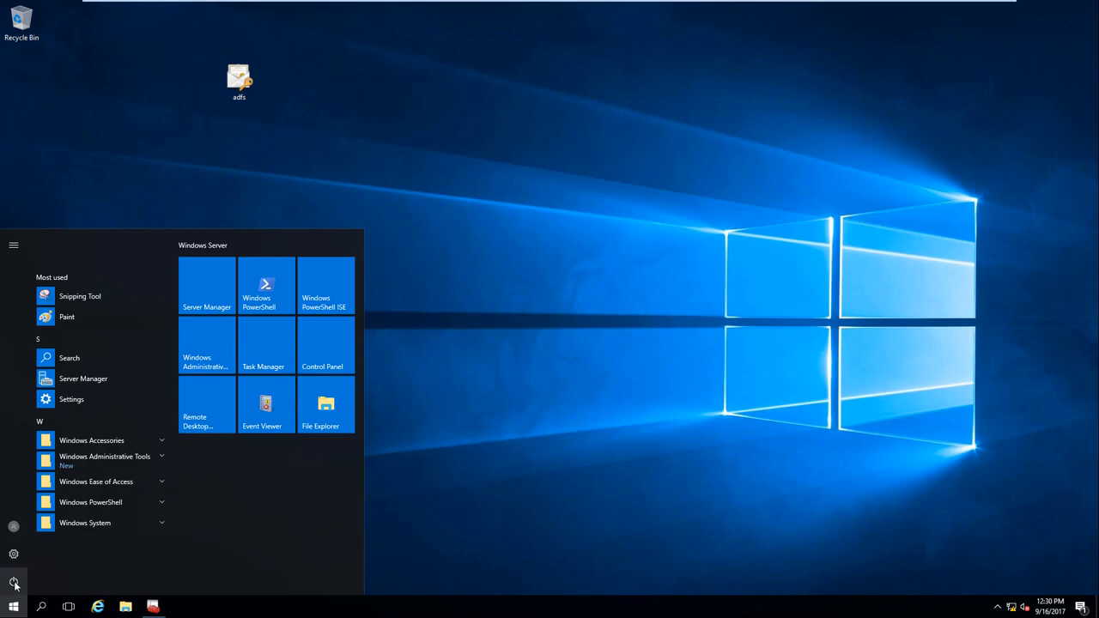
{"action": "left_click", "coordinate": [13, 581]}
{"action": "left_click", "coordinate": [34, 554]}
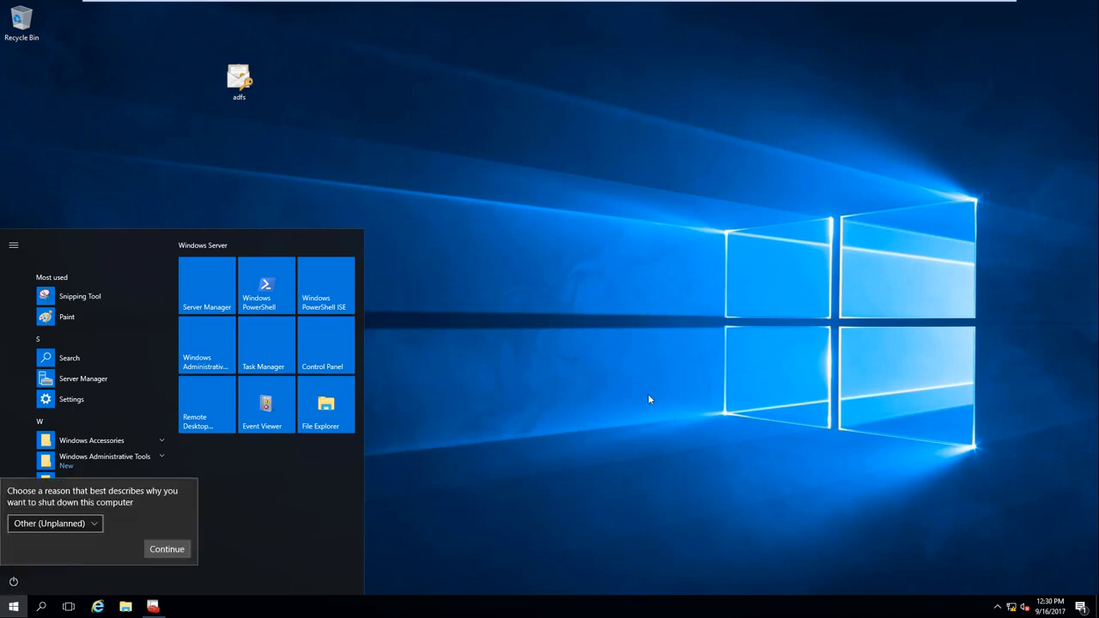
{"action": "left_click", "coordinate": [78, 530]}
{"action": "left_click", "coordinate": [609, 484]}
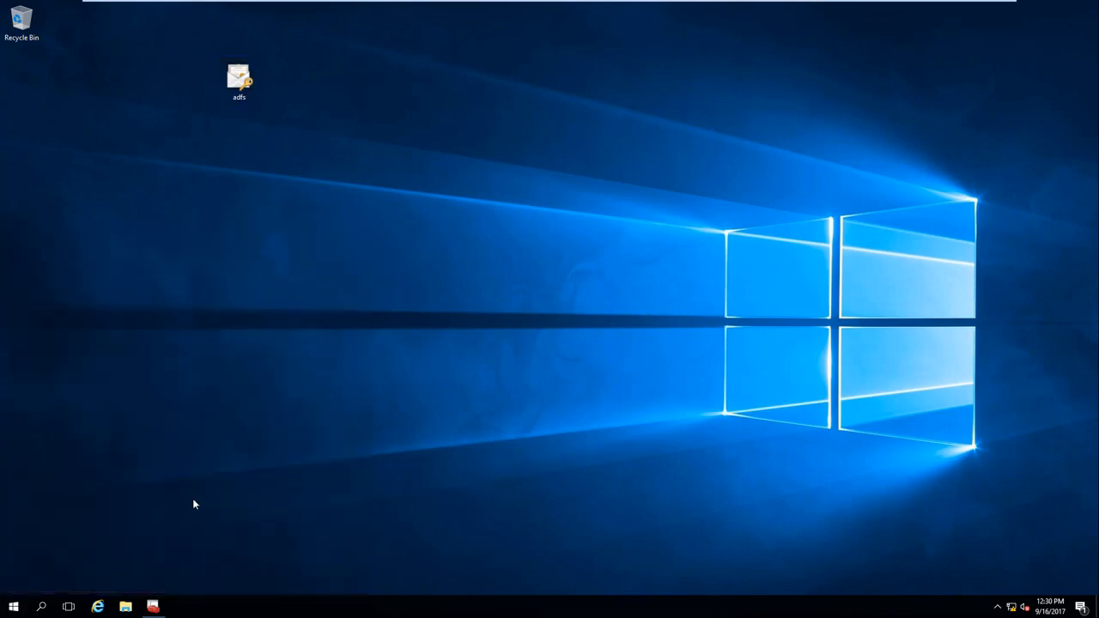
Step: Choose Restart again from the Start menu, confirm it, and leave VMware full screen
{"action": "left_click", "coordinate": [7, 606]}
{"action": "left_click", "coordinate": [13, 581]}
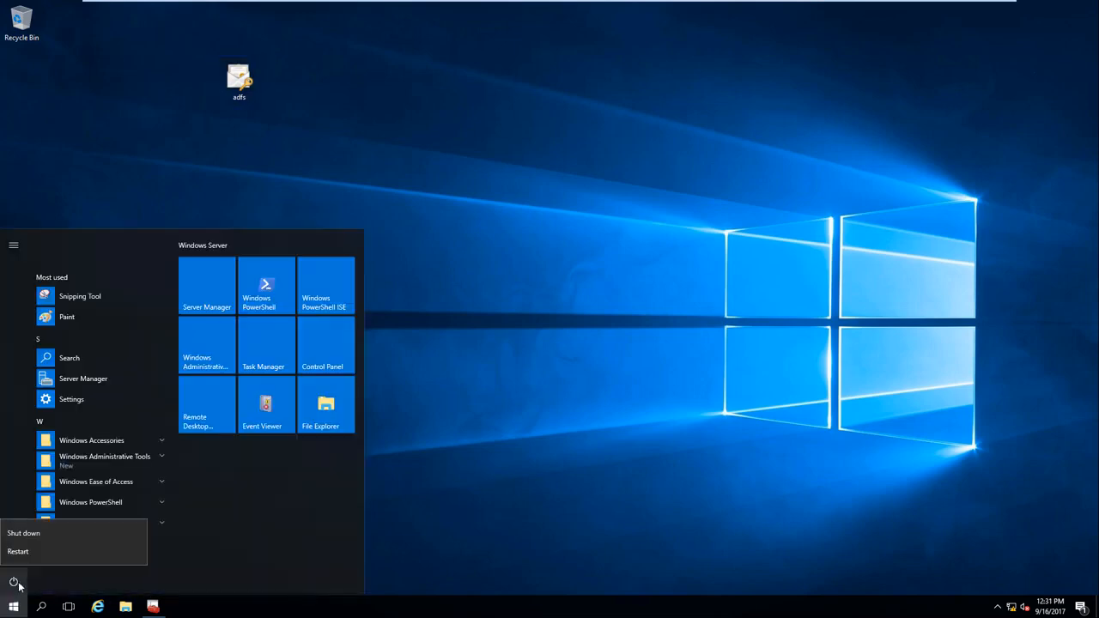
{"action": "left_click", "coordinate": [18, 551]}
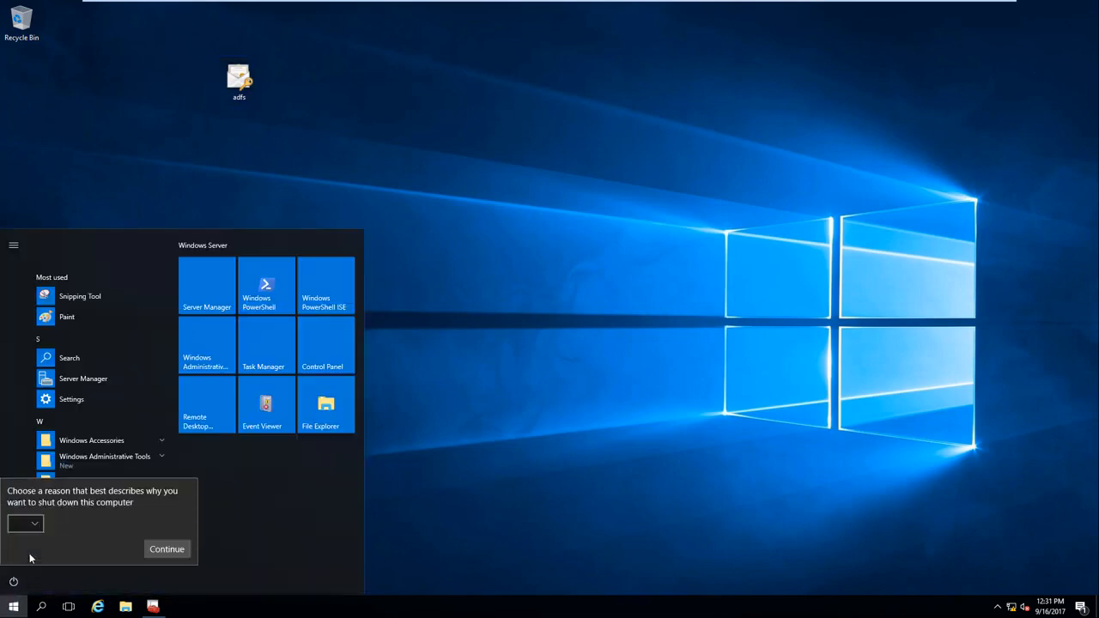
{"action": "left_click", "coordinate": [173, 552]}
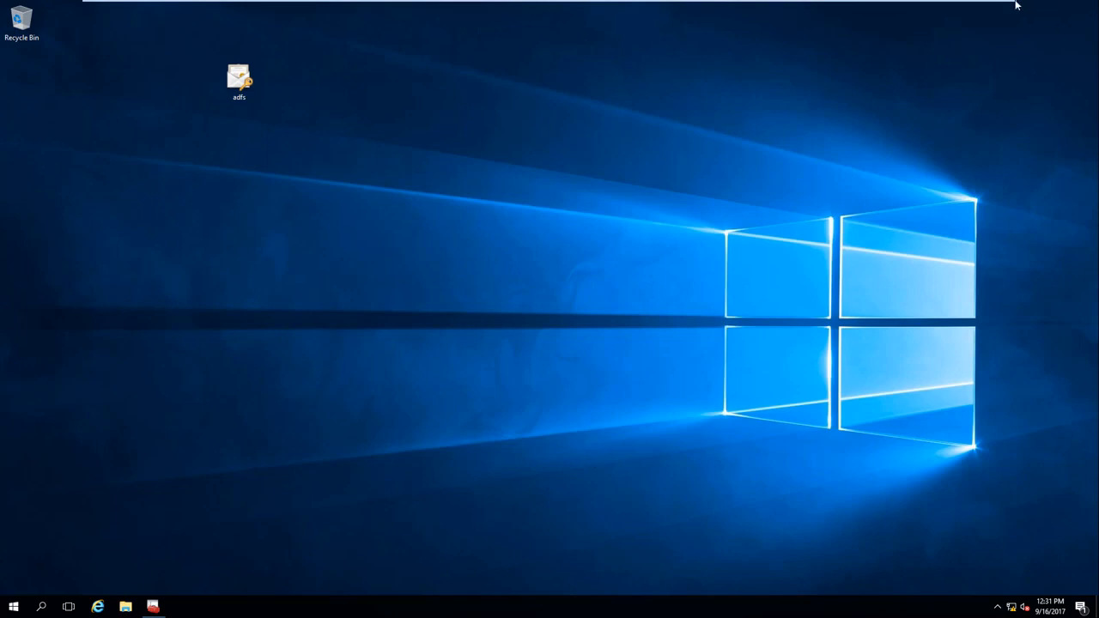
{"action": "left_click", "coordinate": [980, 4]}
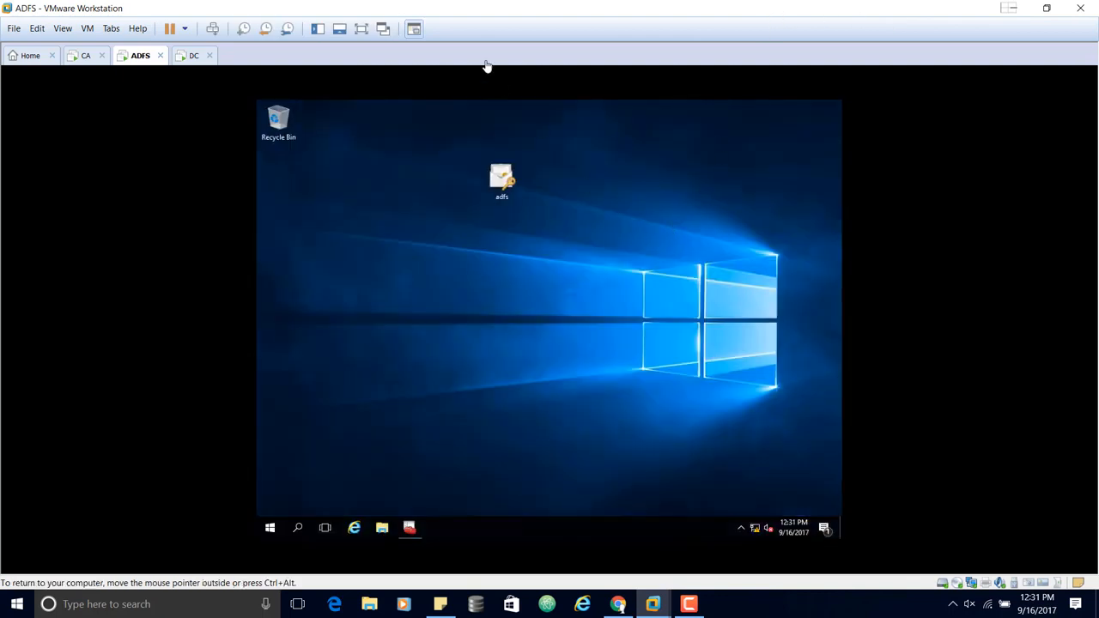
Step: Restore and lower the VMware window, then restart the ADFS guest via VM > Power > Restart Guest
{"action": "double_click", "coordinate": [491, 7]}
{"action": "mouse_move", "coordinate": [513, 12]}
{"action": "left_mouse_down"}
{"action": "mouse_move", "coordinate": [524, 15]}
{"action": "mouse_move", "coordinate": [522, 32]}
{"action": "mouse_move", "coordinate": [509, 32]}
{"action": "left_mouse_up"}
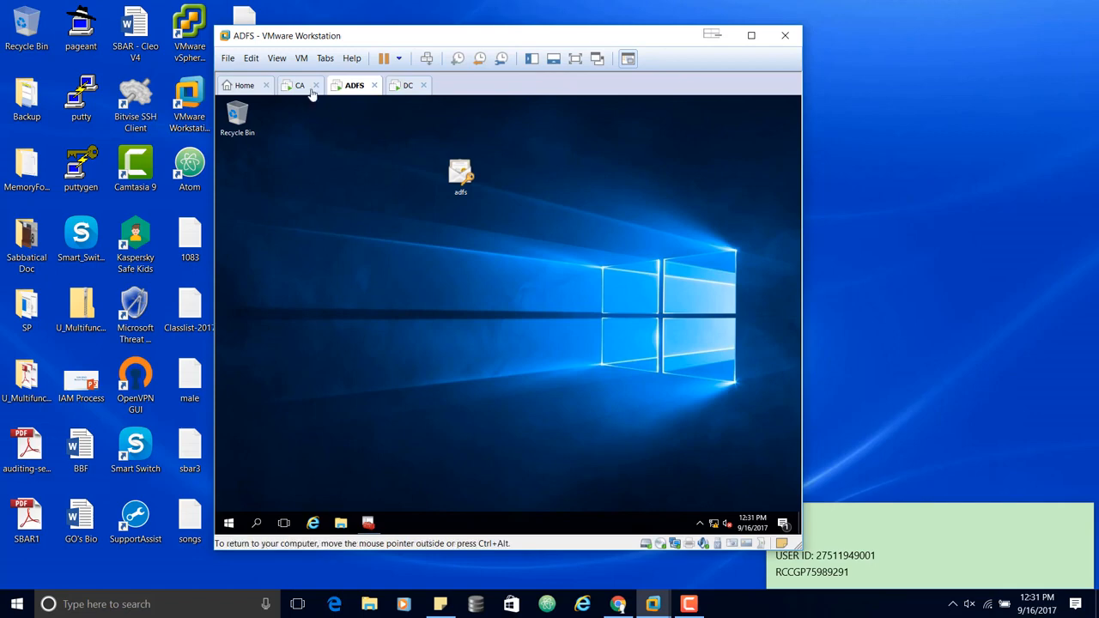
{"action": "left_click", "coordinate": [302, 59]}
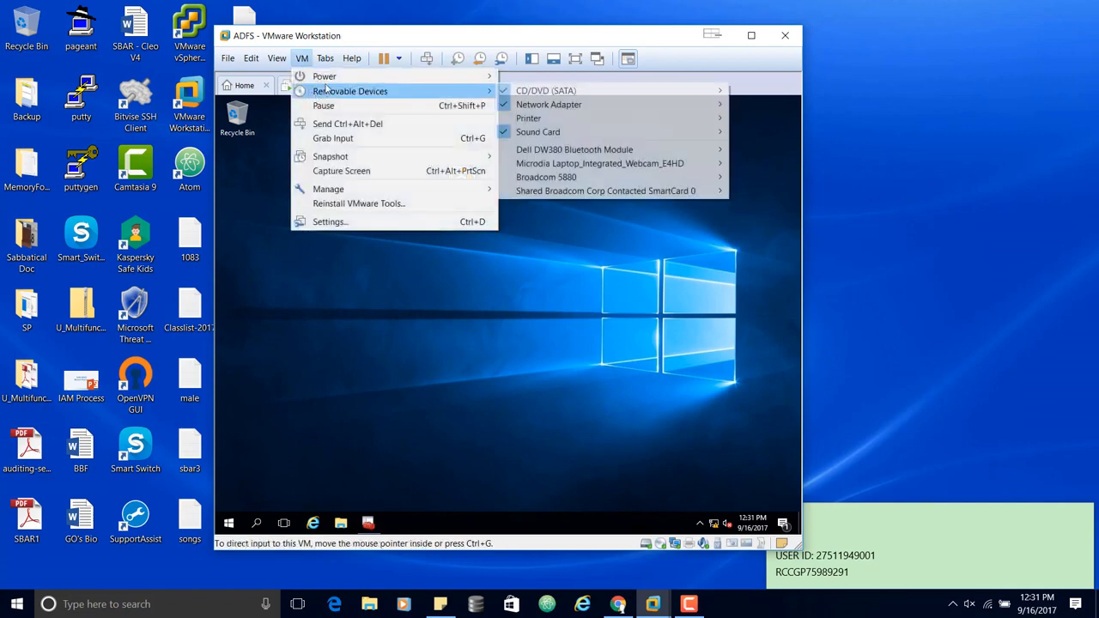
{"action": "mouse_move", "coordinate": [398, 80]}
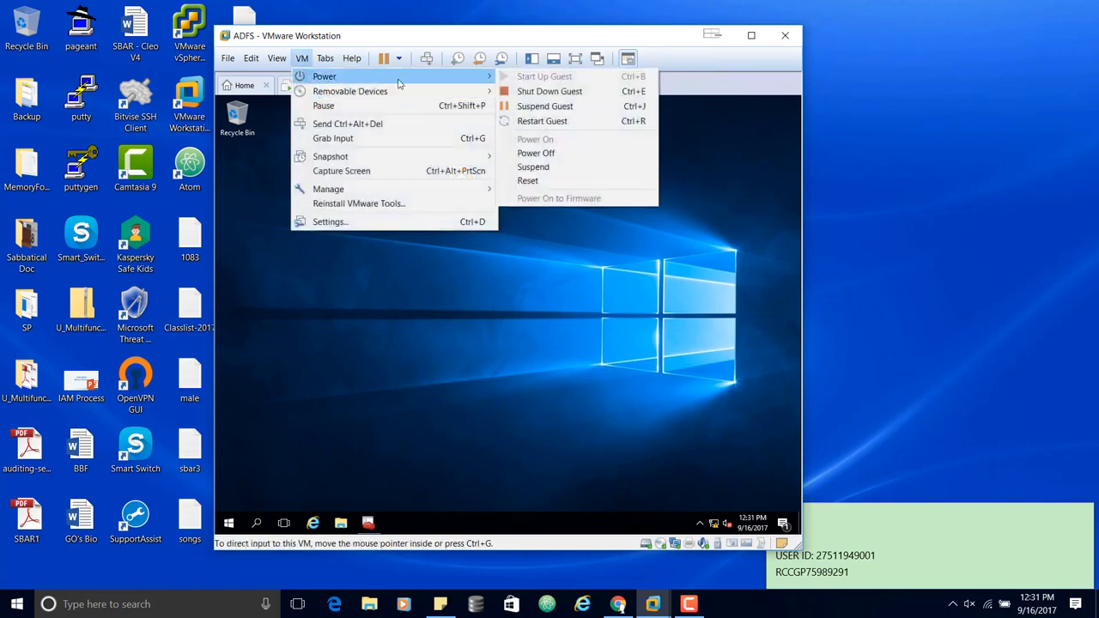
{"action": "left_click", "coordinate": [564, 123]}
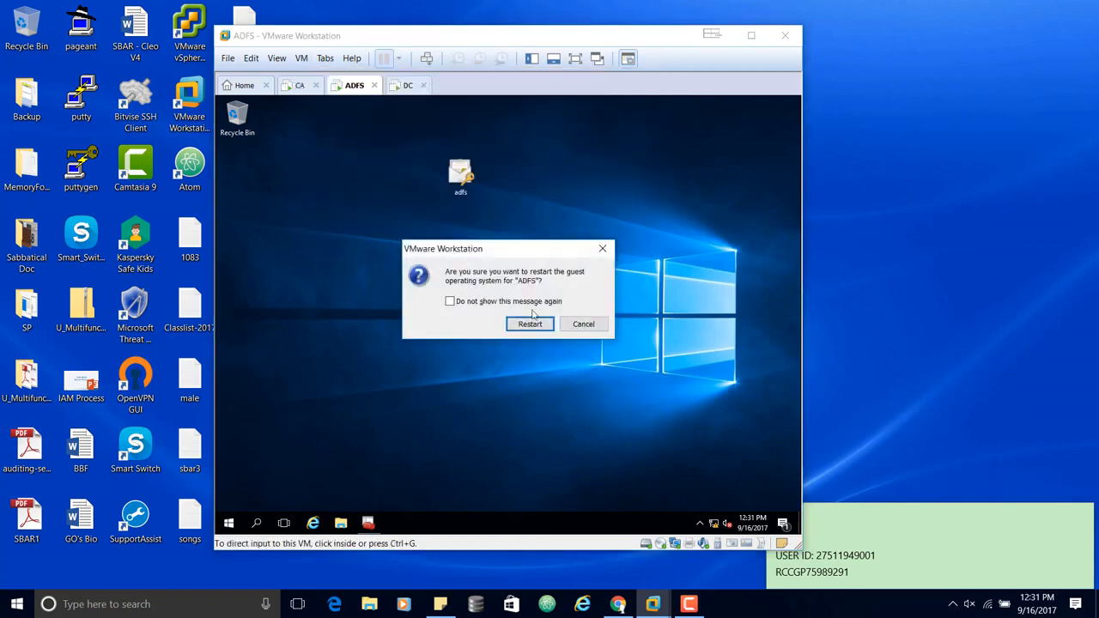
{"action": "left_click", "coordinate": [530, 325]}
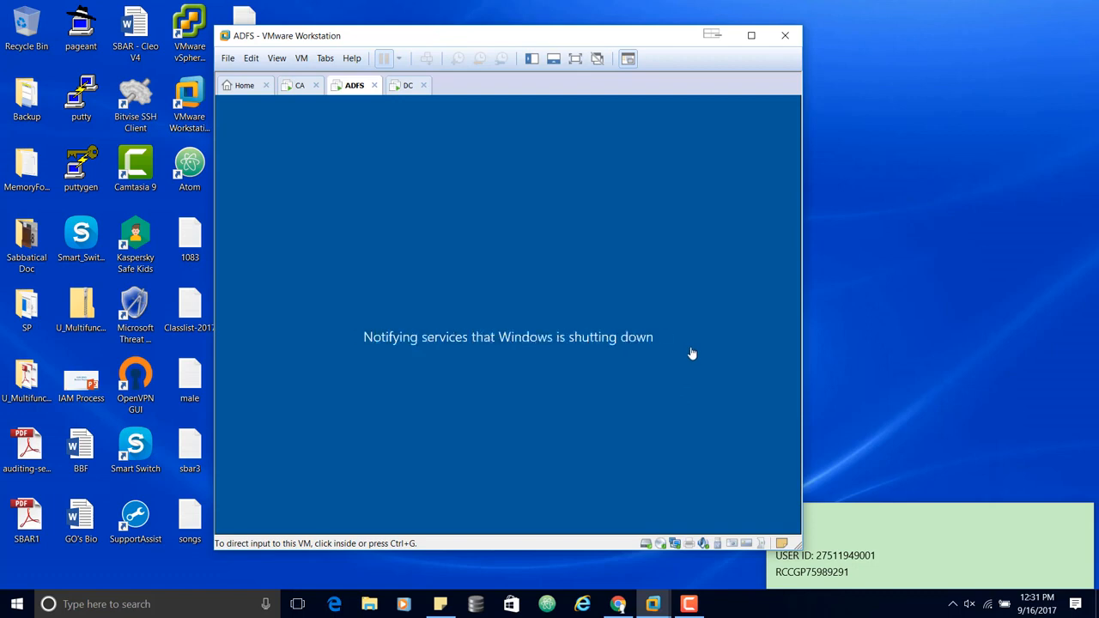
{"action": "left_click", "coordinate": [688, 604]}
{"action": "left_click", "coordinate": [1038, 407]}
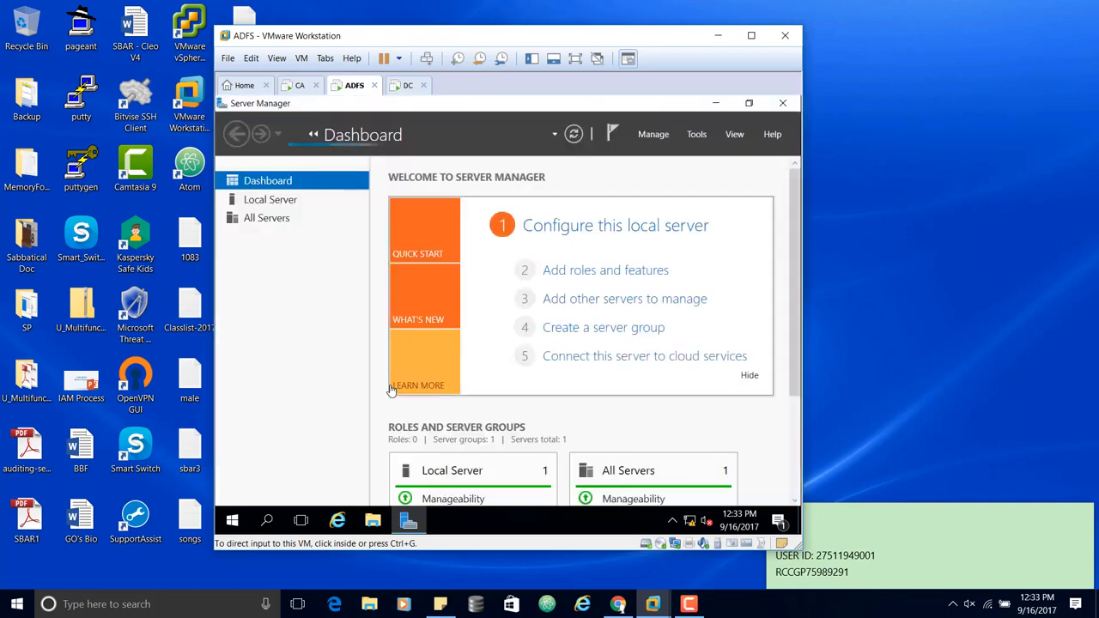
Step: Put the VM in full screen and open the AD FS Services detail showing adfssrv stopped
{"action": "left_click", "coordinate": [575, 59]}
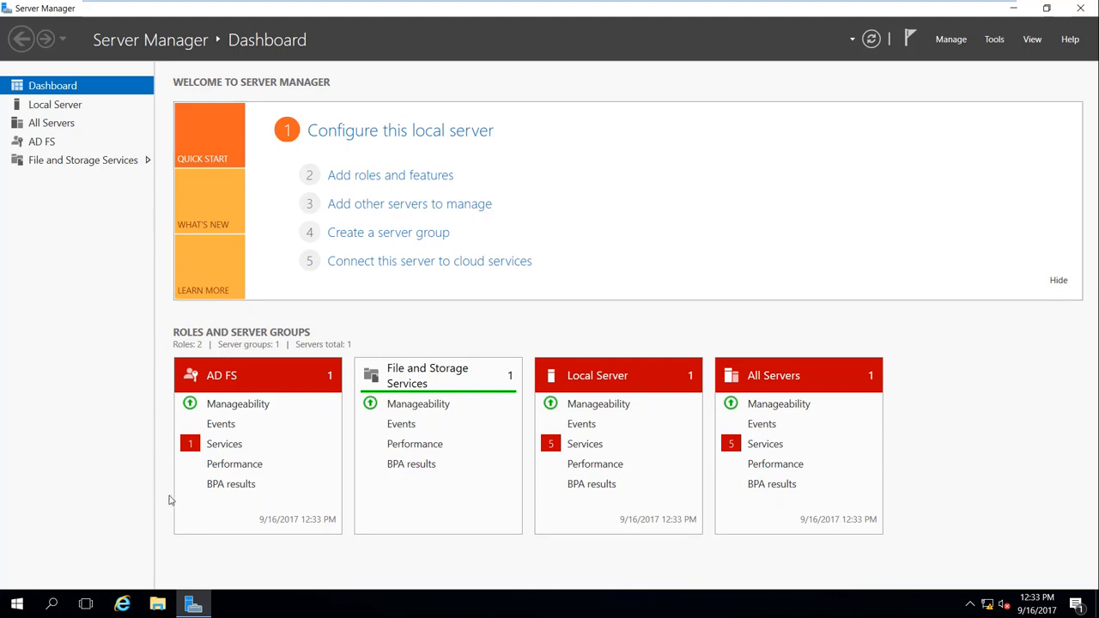
{"action": "left_click", "coordinate": [217, 443]}
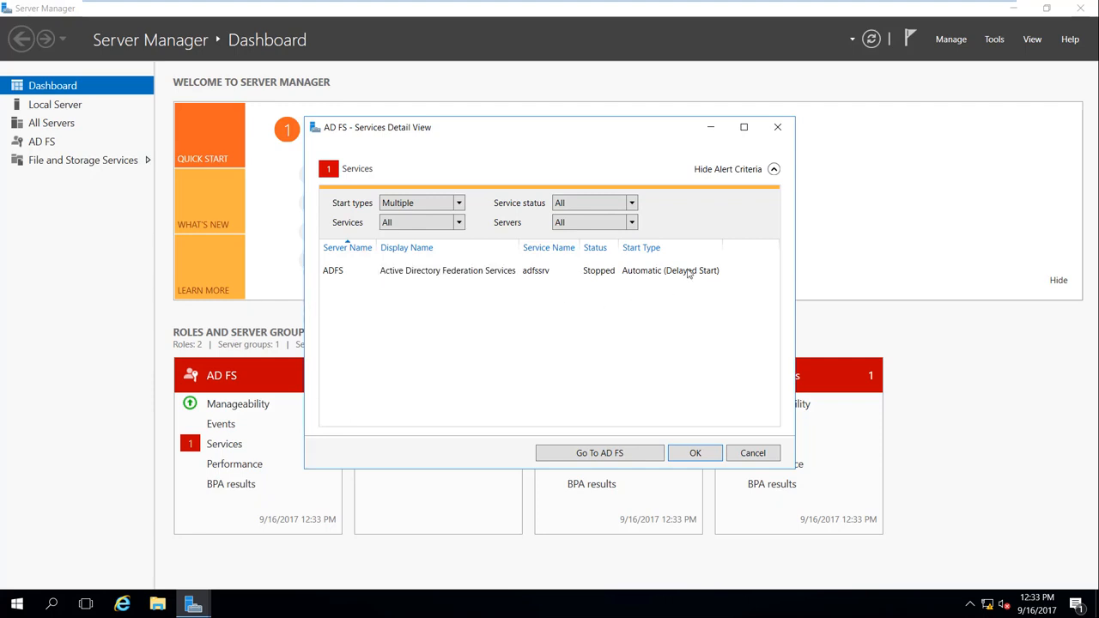
Step: Start the stopped adfssrv service with Start Services, then close the Services Detail View
{"action": "left_click", "coordinate": [635, 273]}
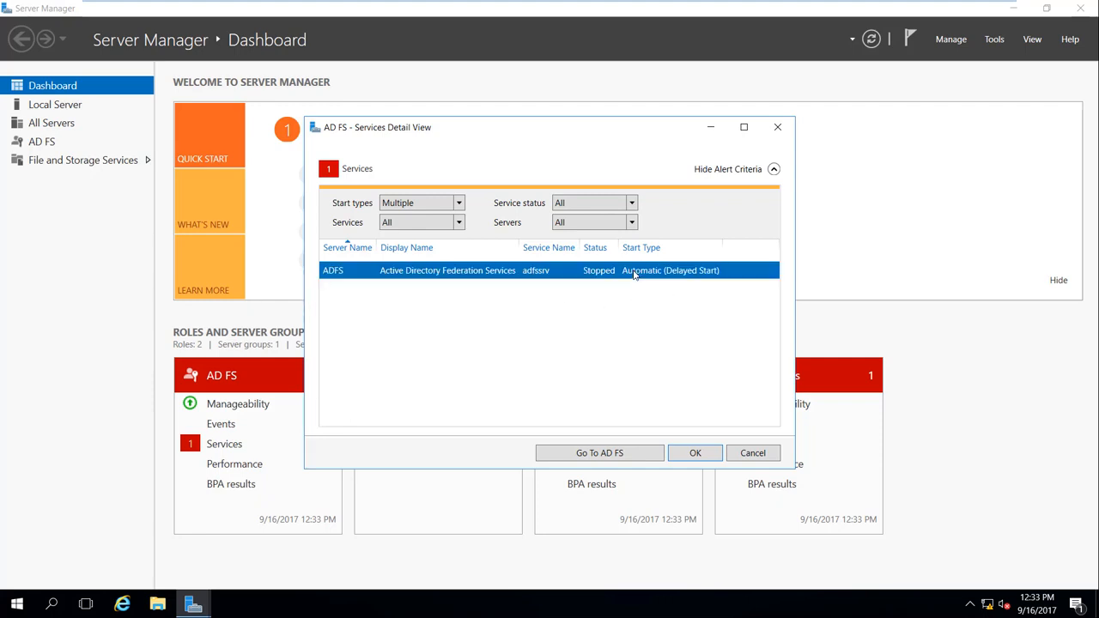
{"action": "right_click", "coordinate": [634, 273]}
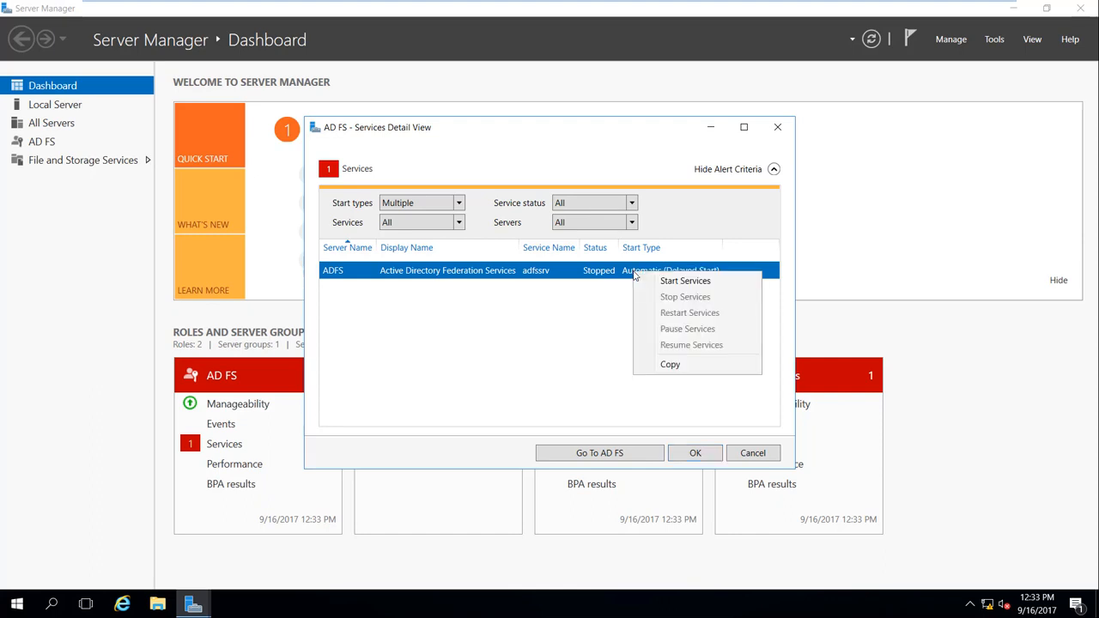
{"action": "left_click", "coordinate": [686, 282]}
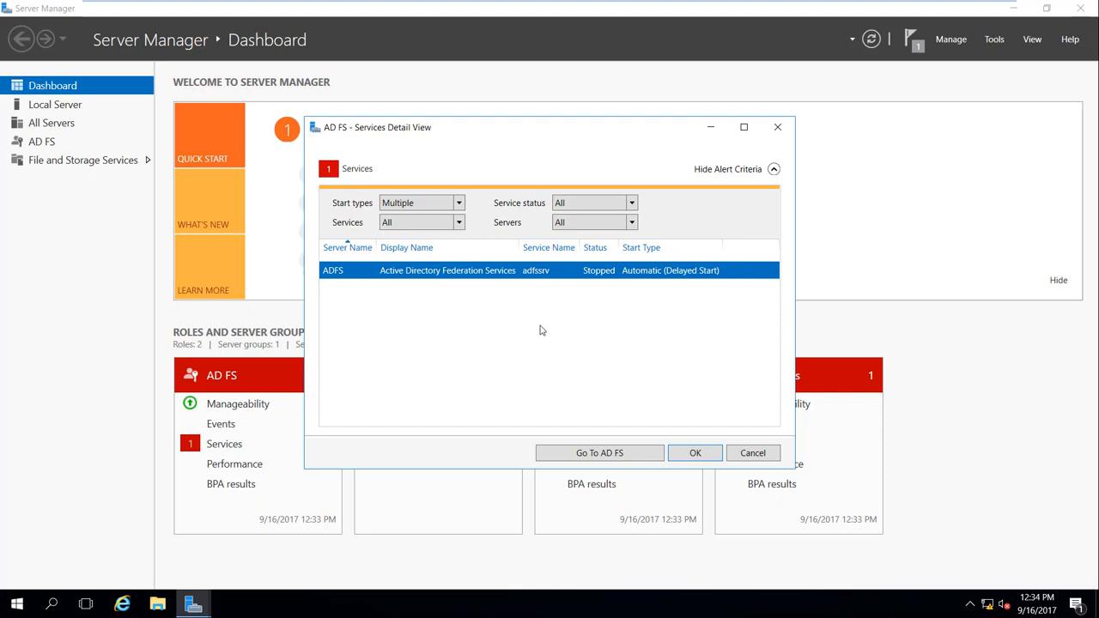
{"action": "left_click", "coordinate": [817, 278]}
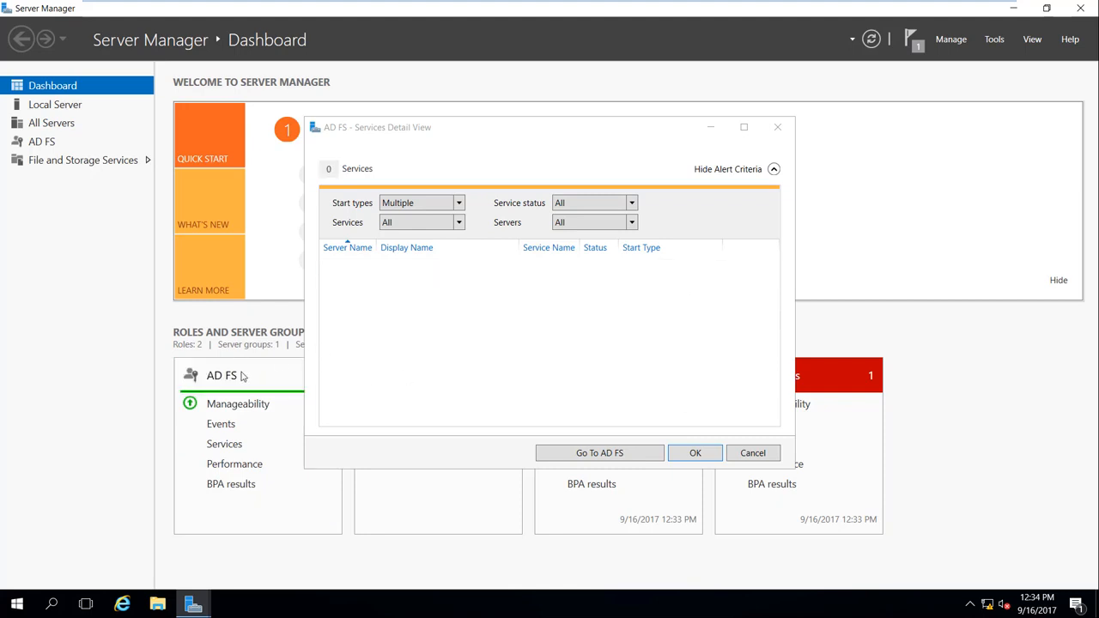
{"action": "left_click", "coordinate": [778, 128]}
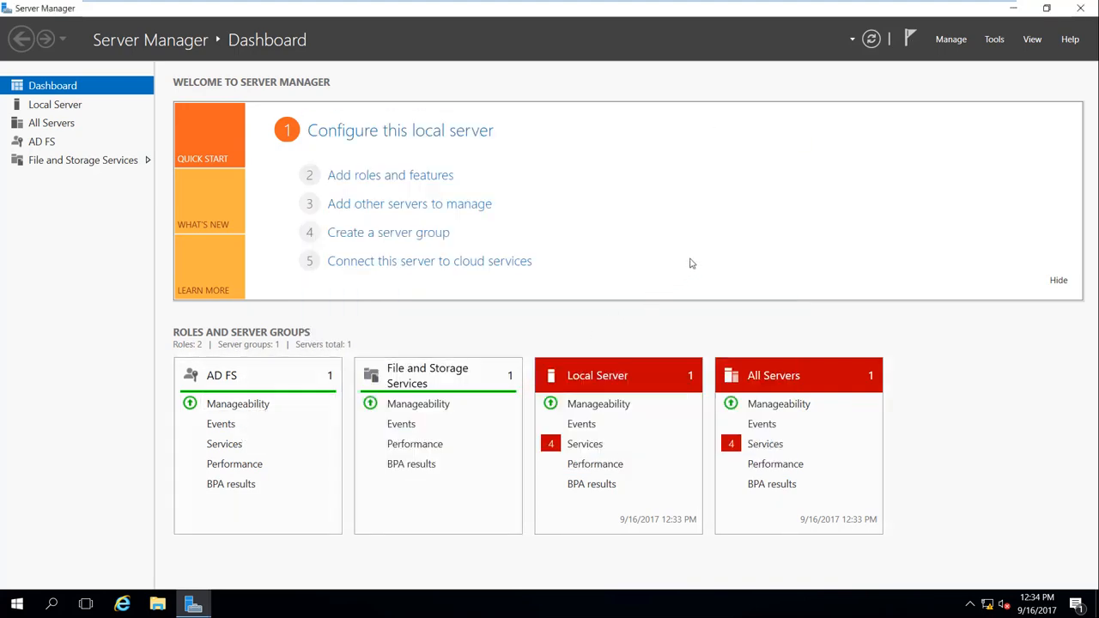
Step: Launch AD FS Management from Tools and view Relying Party Trusts and Claims Provider Trusts
{"action": "left_click", "coordinate": [996, 40]}
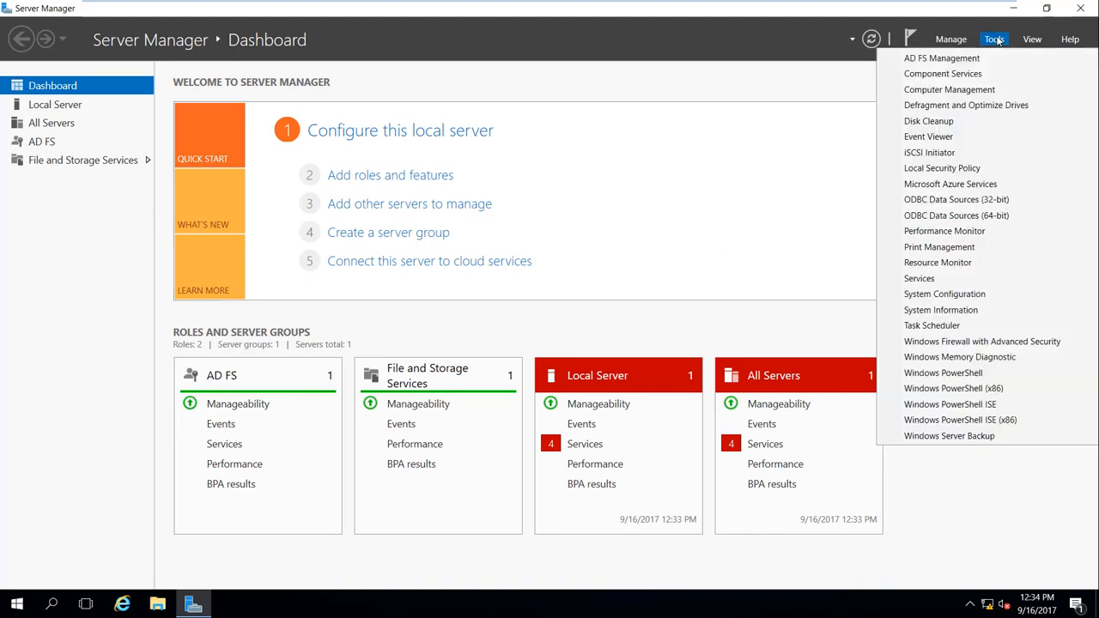
{"action": "left_click", "coordinate": [971, 59]}
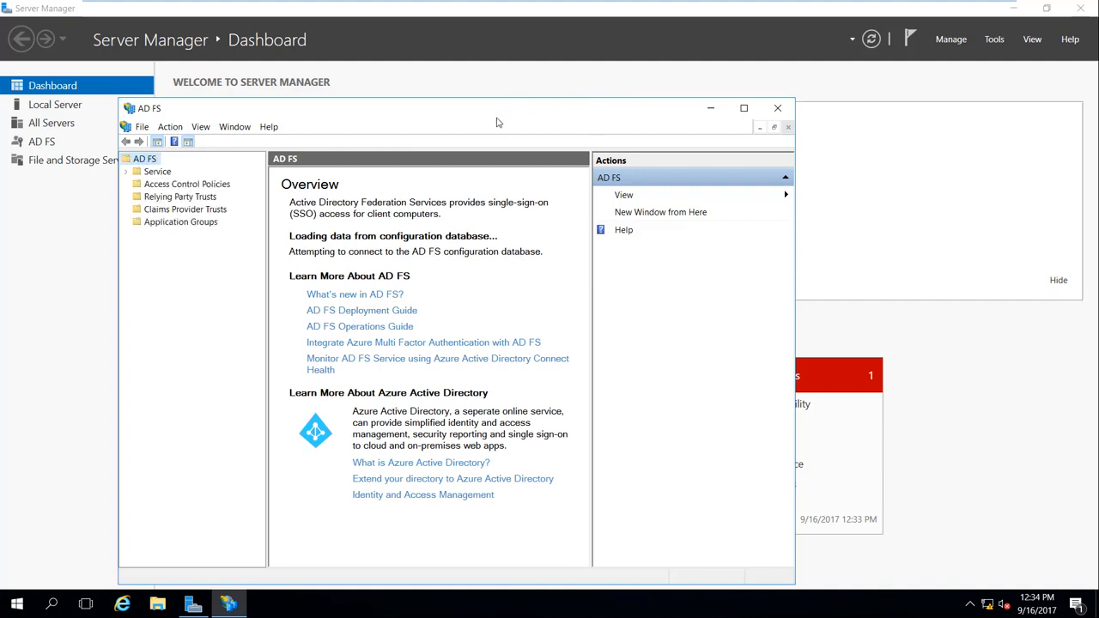
{"action": "left_click_drag", "start_coordinate": [506, 121], "coordinate": [558, 72]}
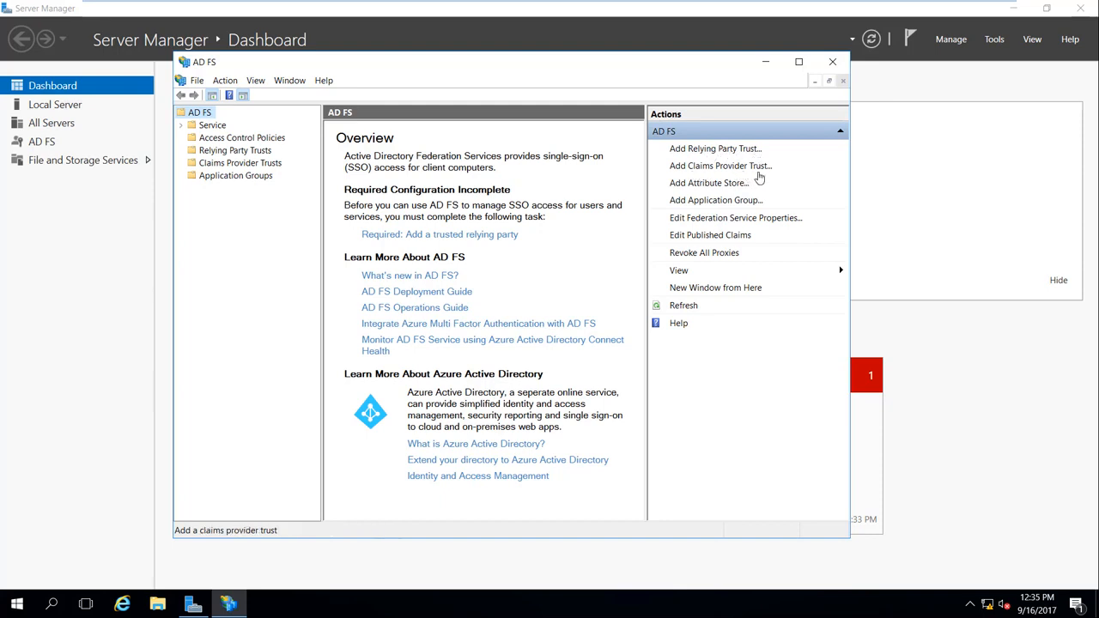
{"action": "left_click", "coordinate": [254, 152]}
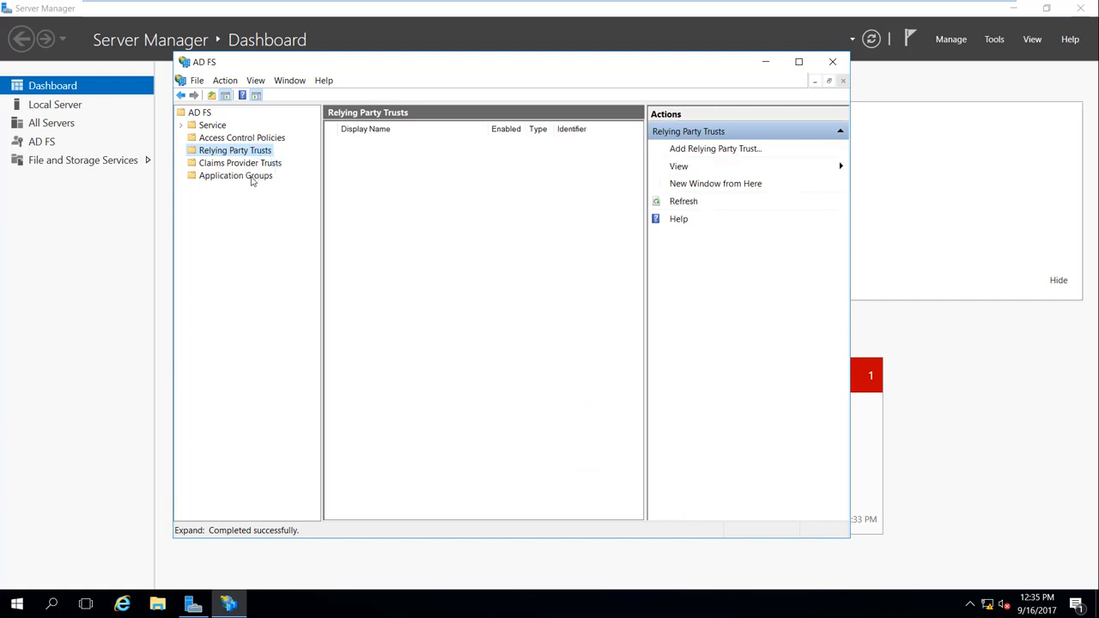
{"action": "left_click", "coordinate": [245, 163]}
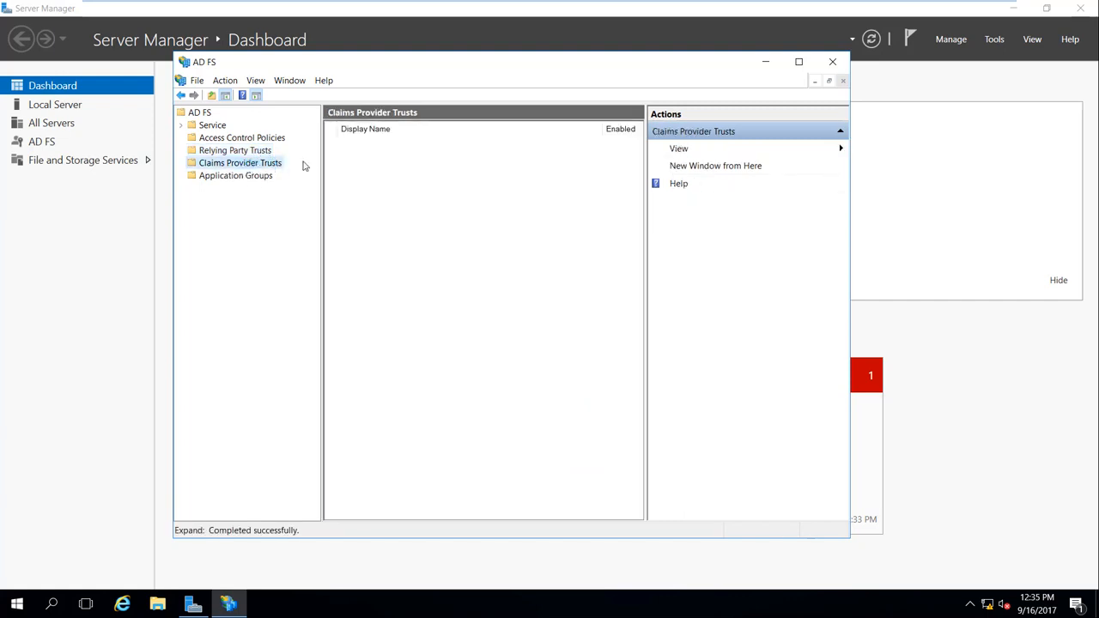
Step: Close AD FS Management and Server Manager, then exit VMware full-screen mode
{"action": "left_click", "coordinate": [832, 63]}
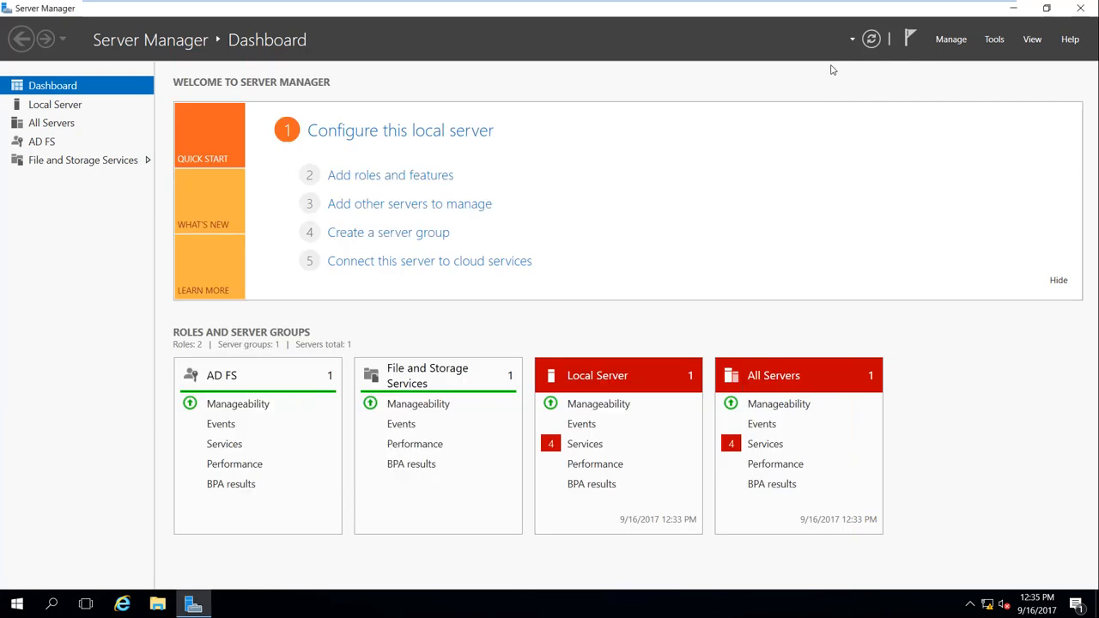
{"action": "left_click", "coordinate": [1086, 15]}
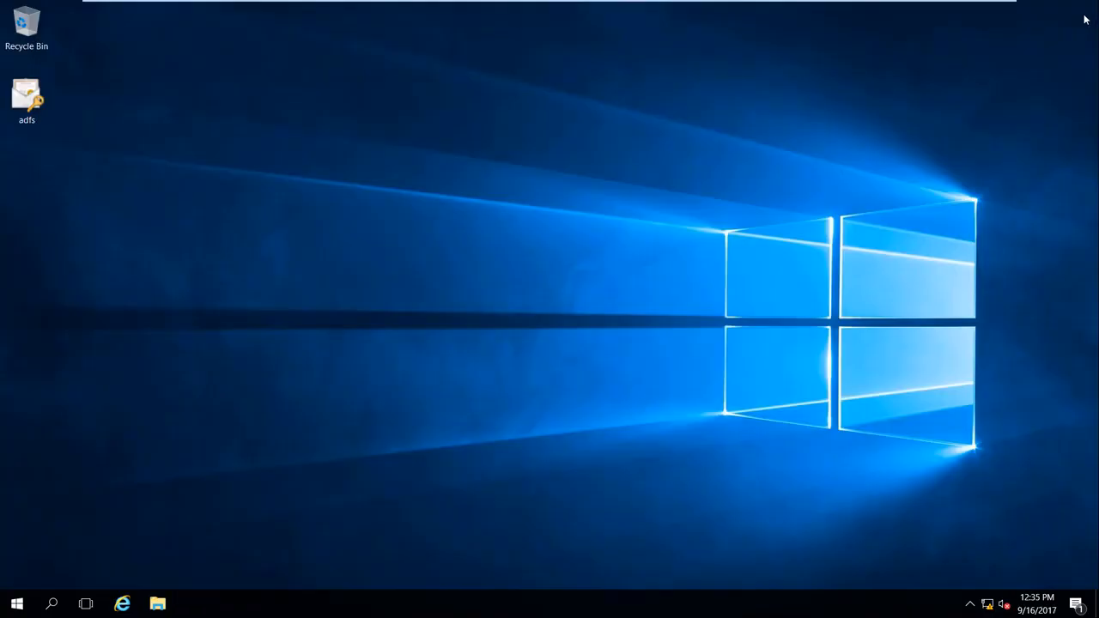
{"action": "mouse_move", "coordinate": [918, 4]}
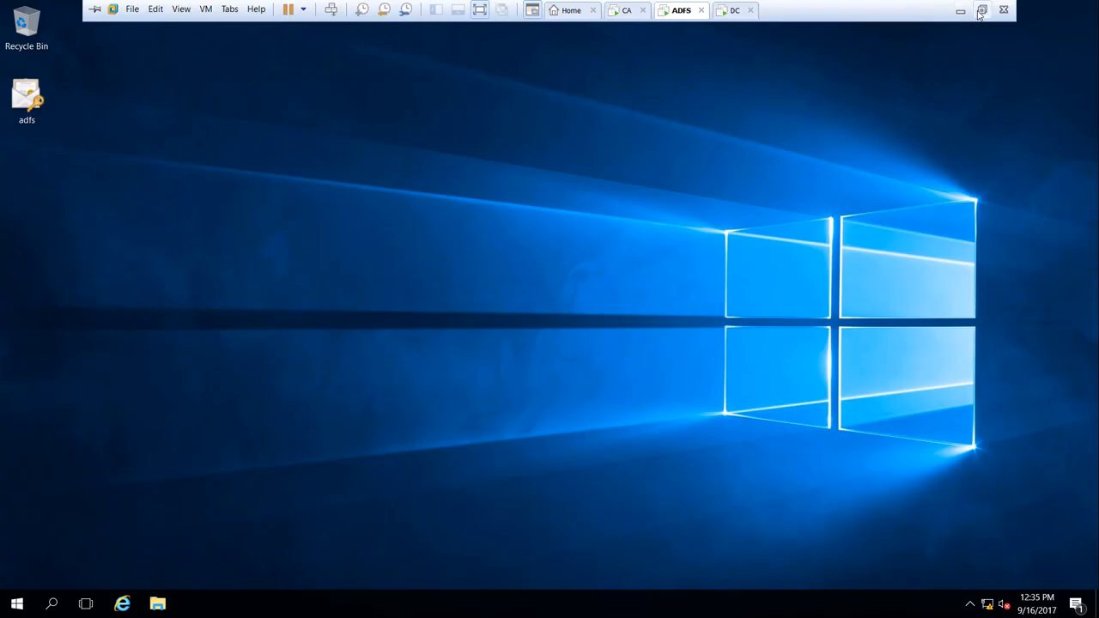
{"action": "left_click", "coordinate": [981, 14]}
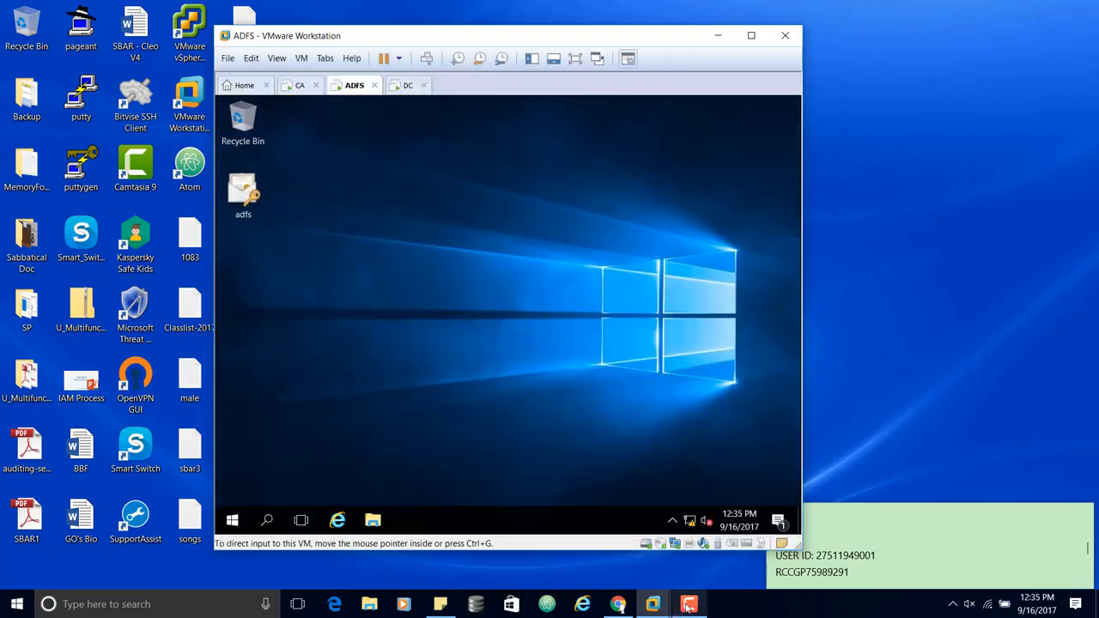
{"action": "left_click", "coordinate": [688, 606]}
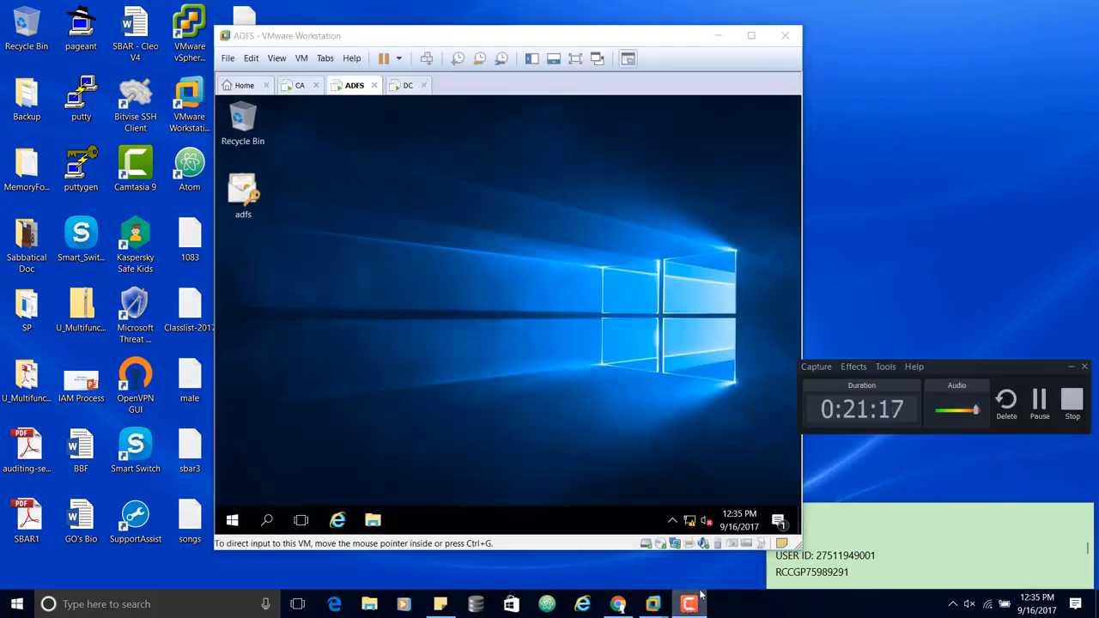